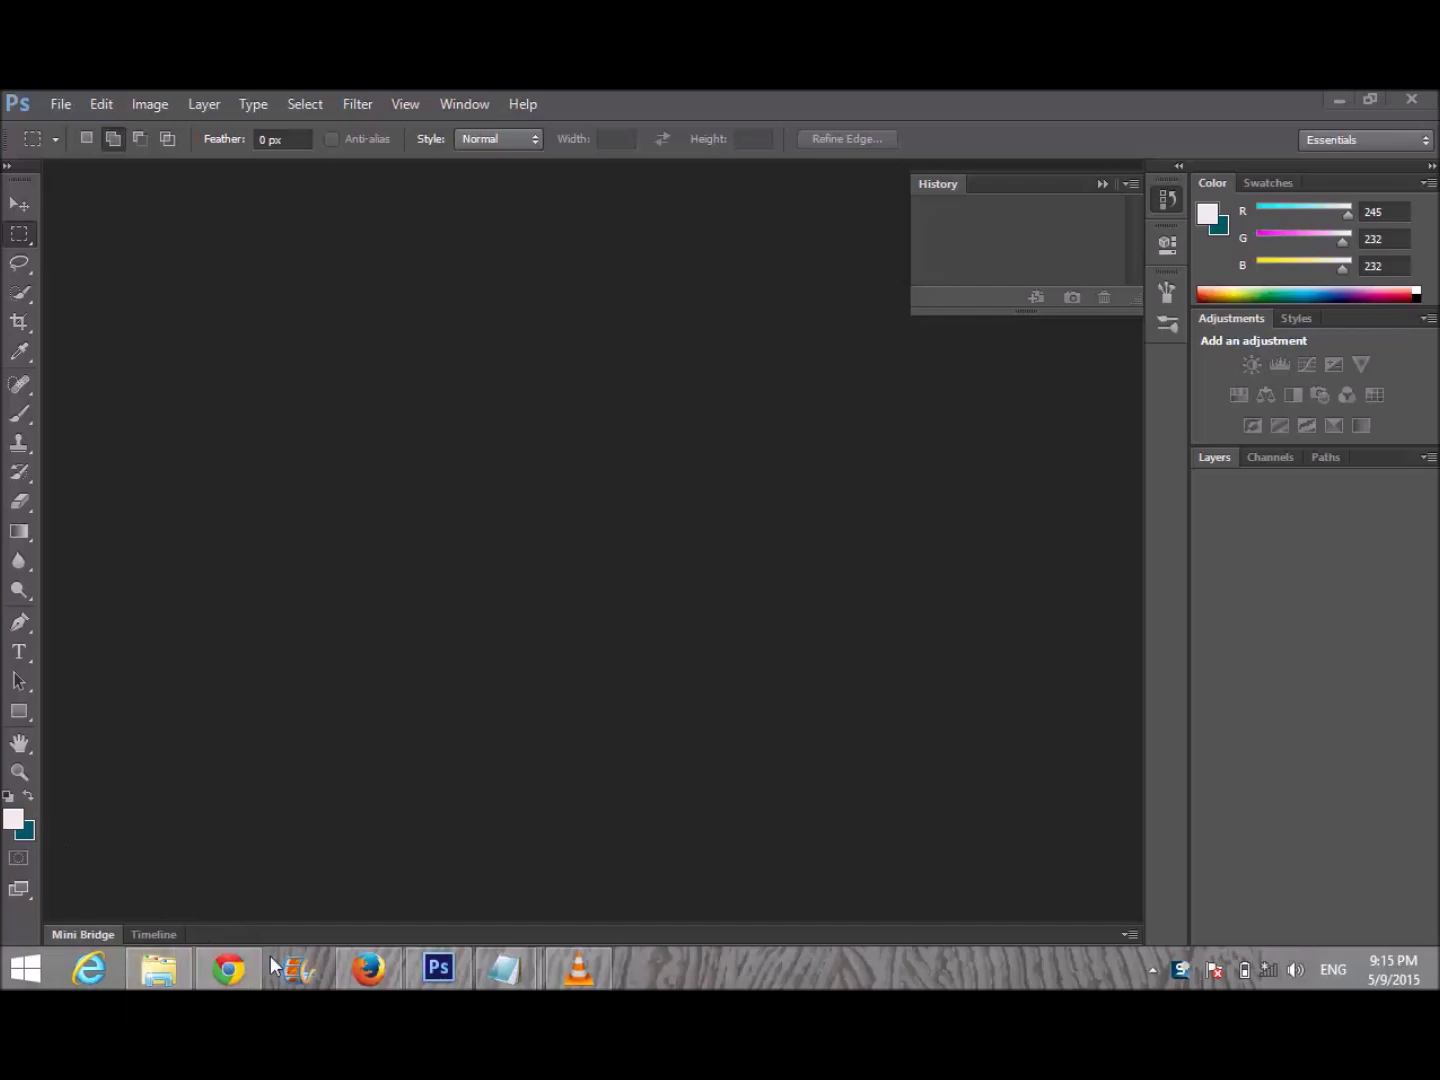
# Minimise the empty Photoshop window with Win+D to show the Windows desktop.
pyautogui.press('super+d')
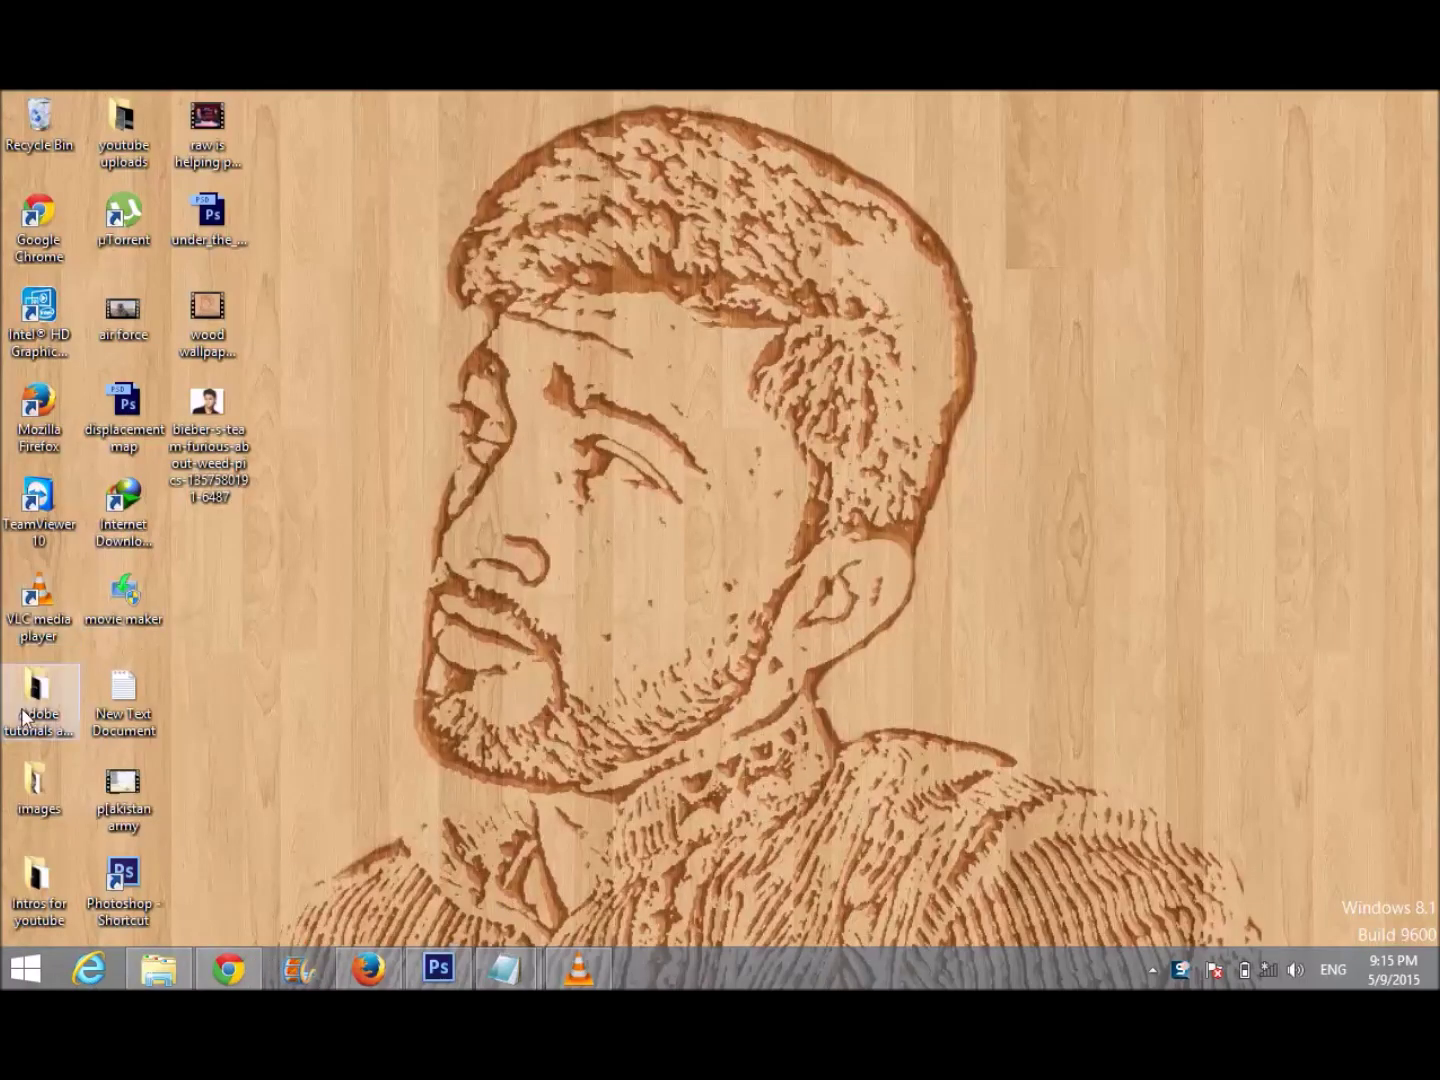
# Open r8_supercars_power_cool_cars-hd-wallpaper-269579.jpg from the images folder in Photoshop, by way of the desktop.
pyautogui.doubleClick(63, 775)
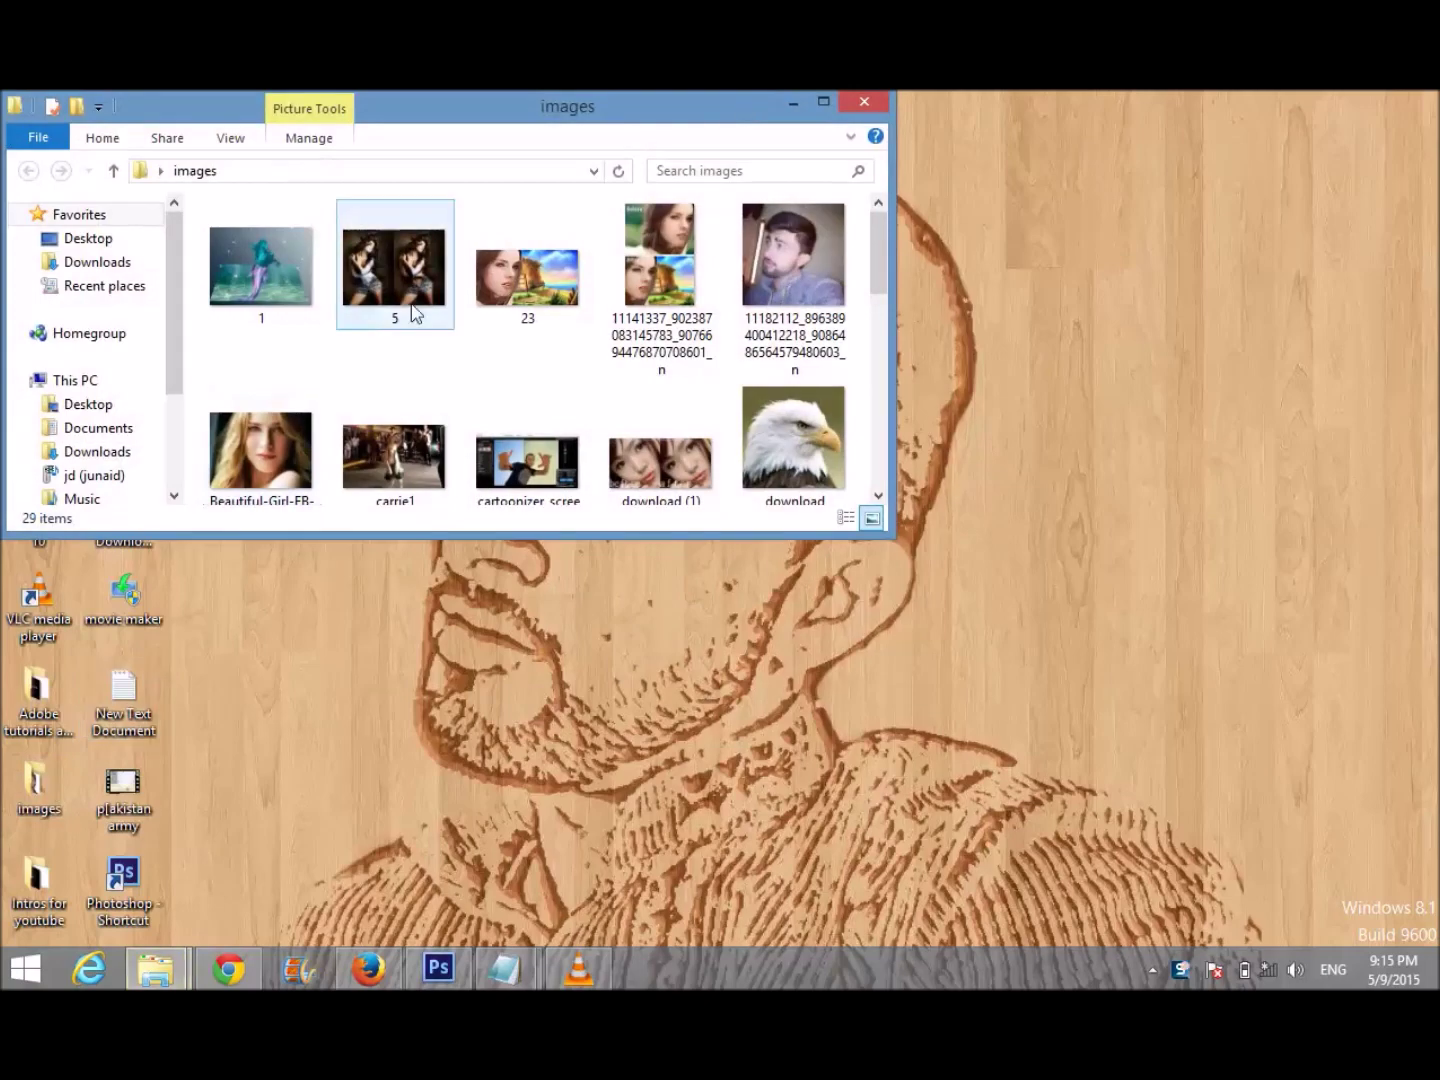
pyautogui.scroll(-5, 415, 312)
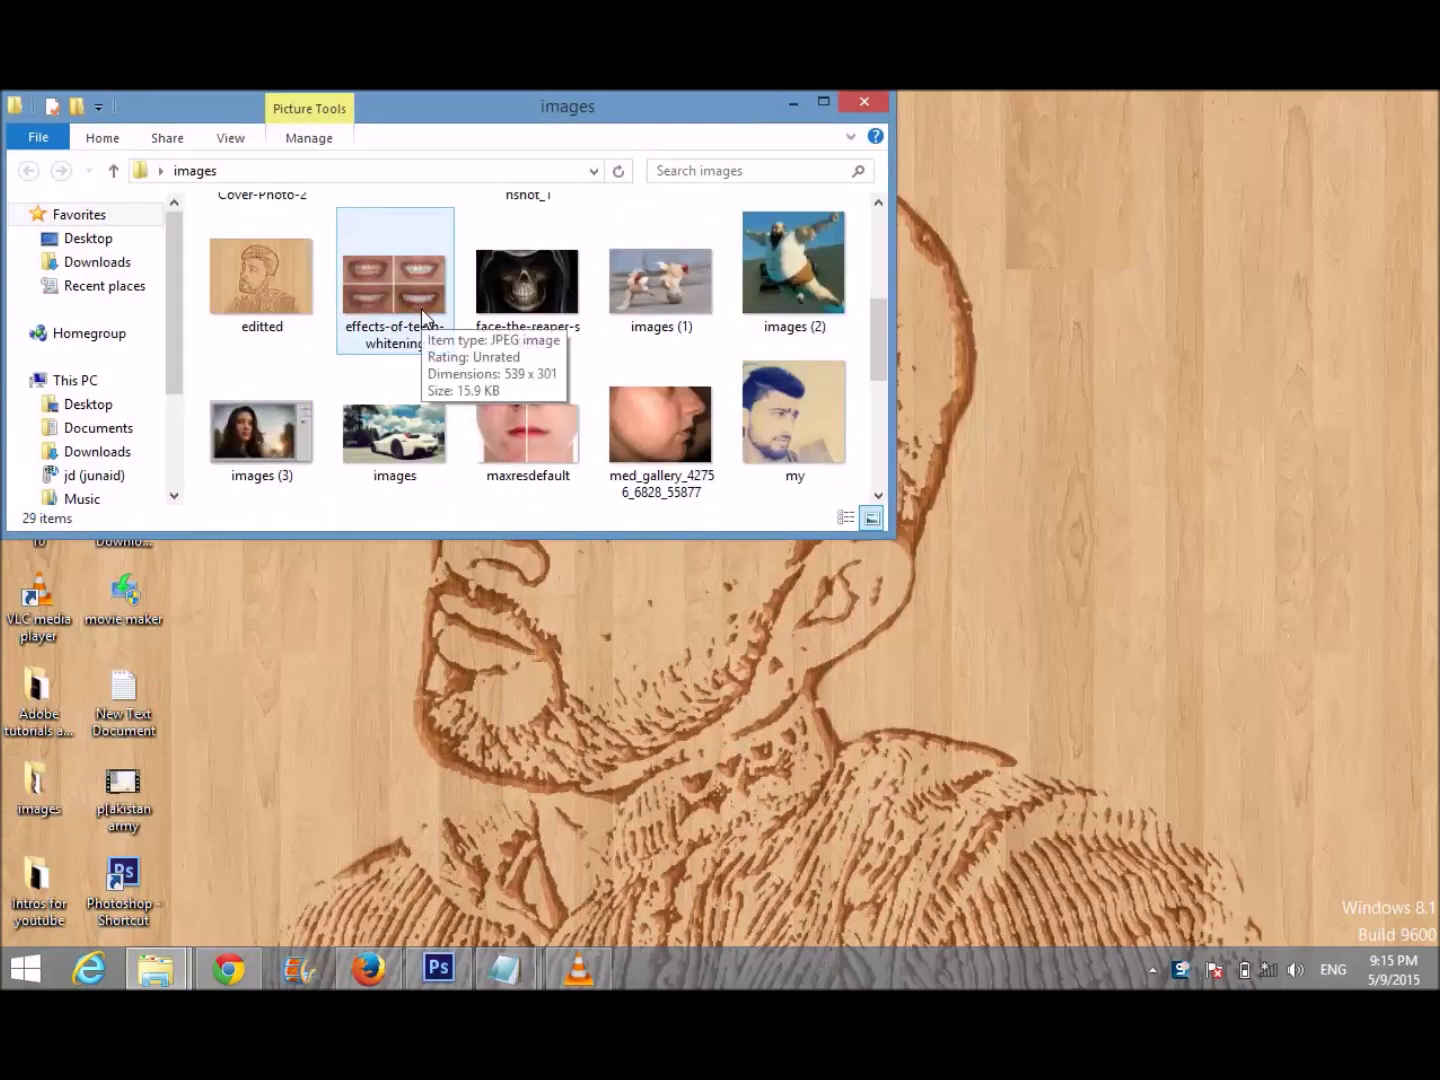
pyautogui.scroll(-1, 420, 311)
pyautogui.scroll(-2, 421, 316)
pyautogui.moveTo(512, 215); pyautogui.dragTo(892, 792)
pyautogui.click(862, 103)
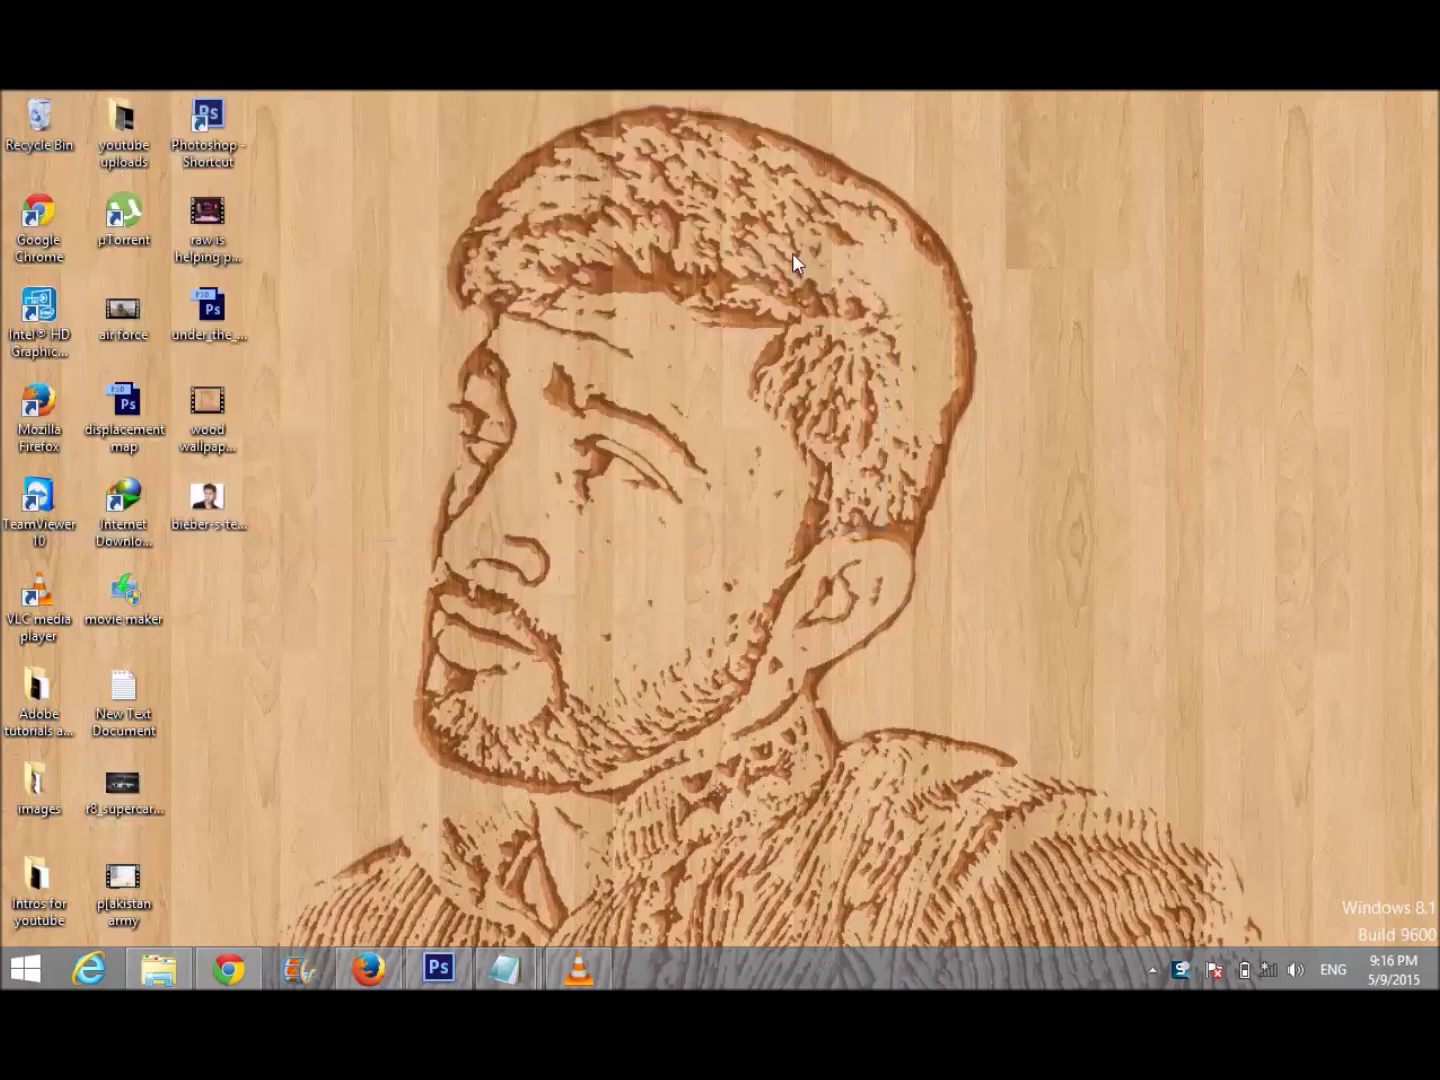
pyautogui.moveTo(124, 799); pyautogui.dragTo(564, 606)
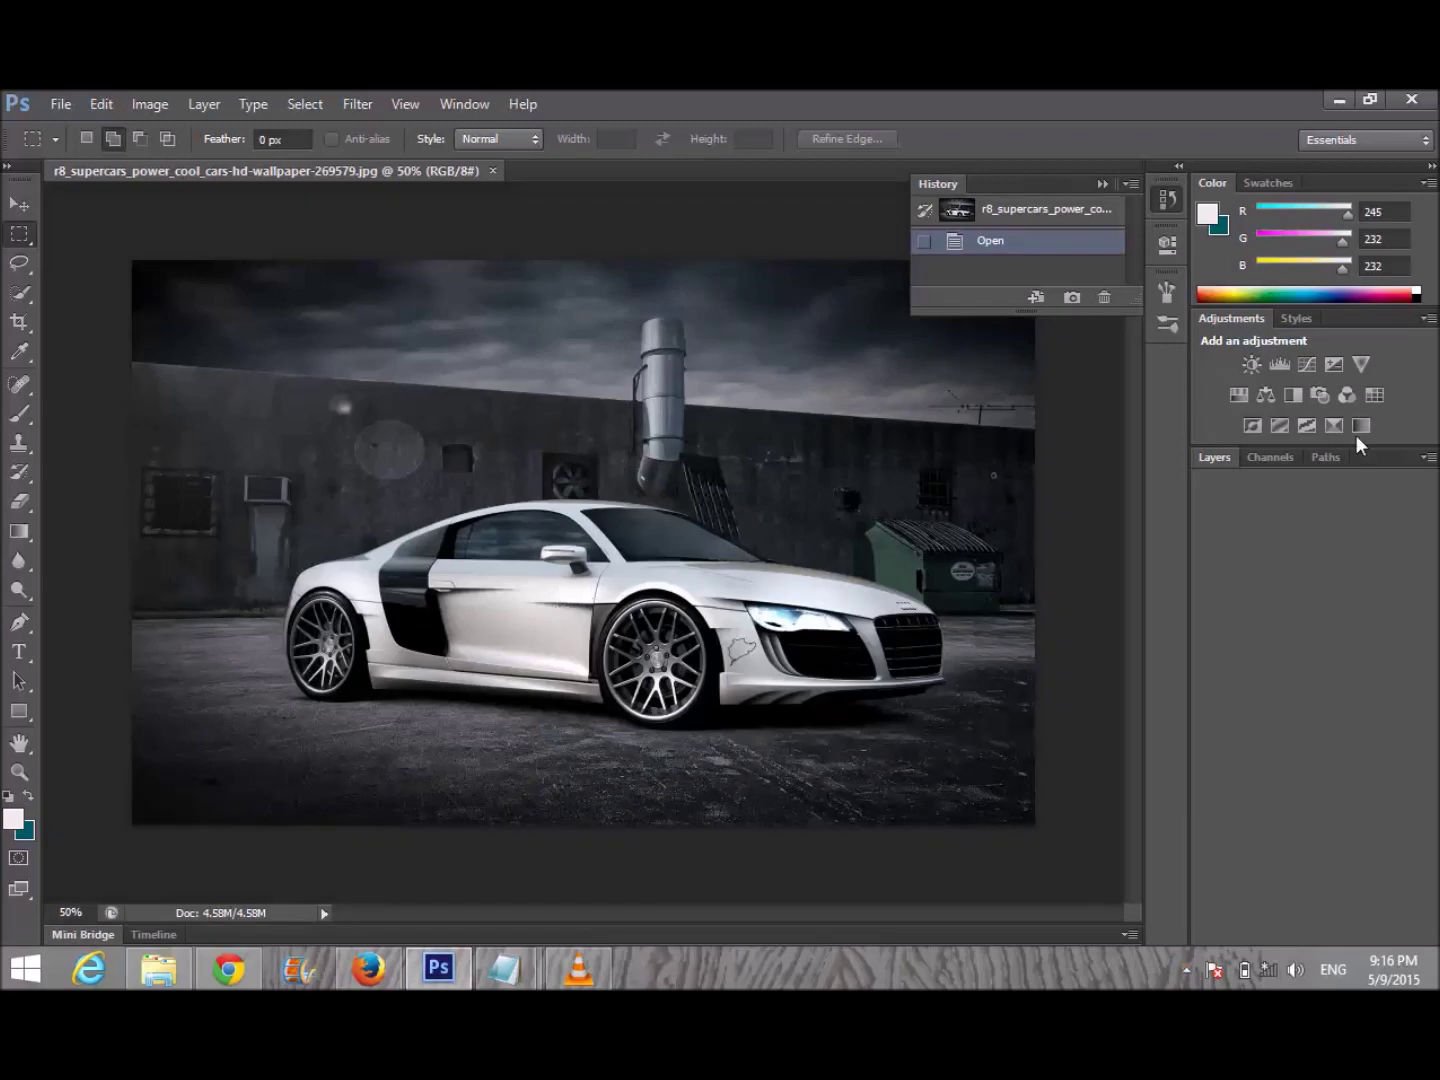
# Duplicate the Background layer and delete the accidentally added empty Layer 1.
pyautogui.click(1216, 455)
pyautogui.moveTo(1308, 588); pyautogui.dragTo(1372, 936)
pyautogui.click(1372, 936)
pyautogui.click(1403, 941)
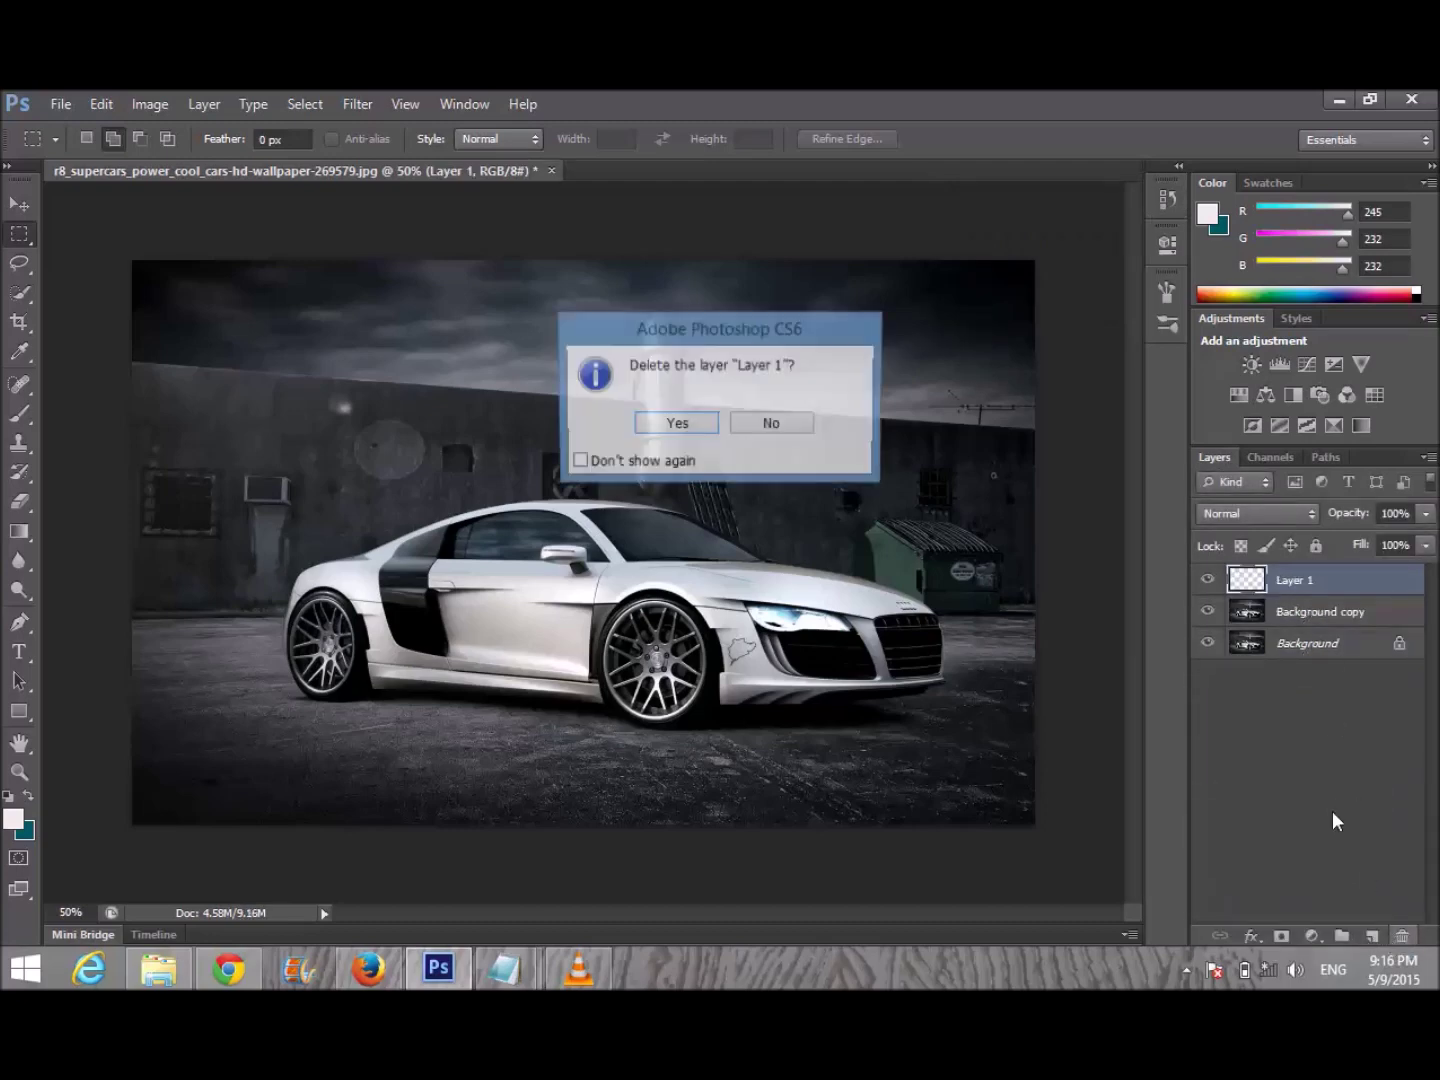
pyautogui.click(682, 428)
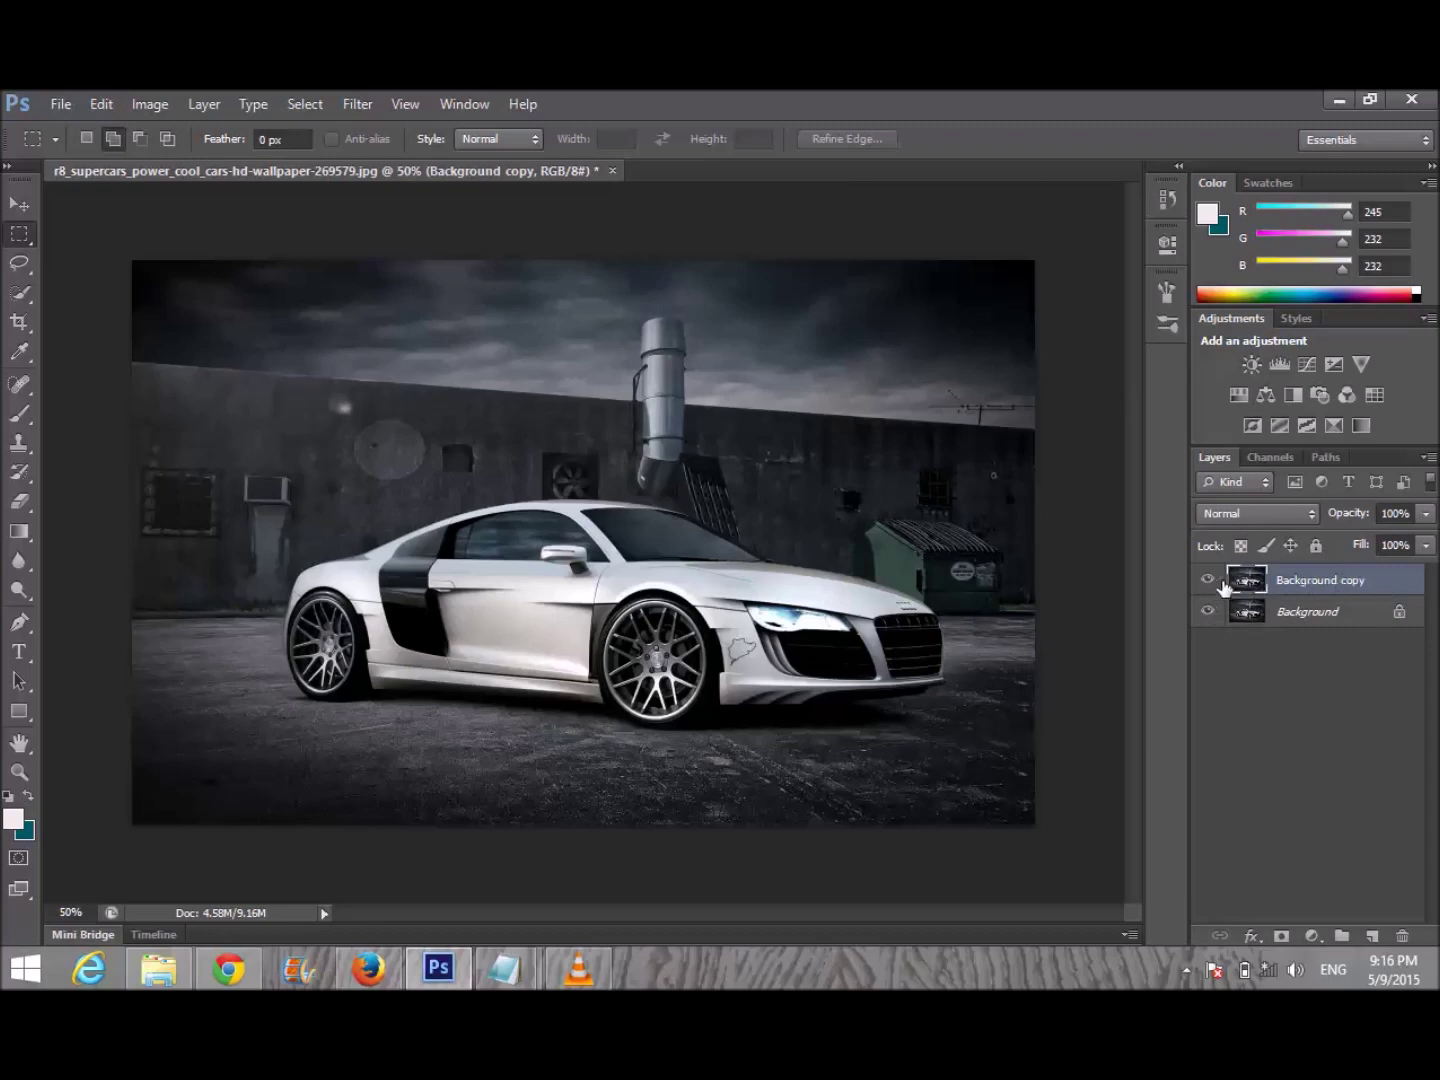
# Undo the Background-to-Layer 0 conversion through History and select Background copy.
pyautogui.click(1345, 628)
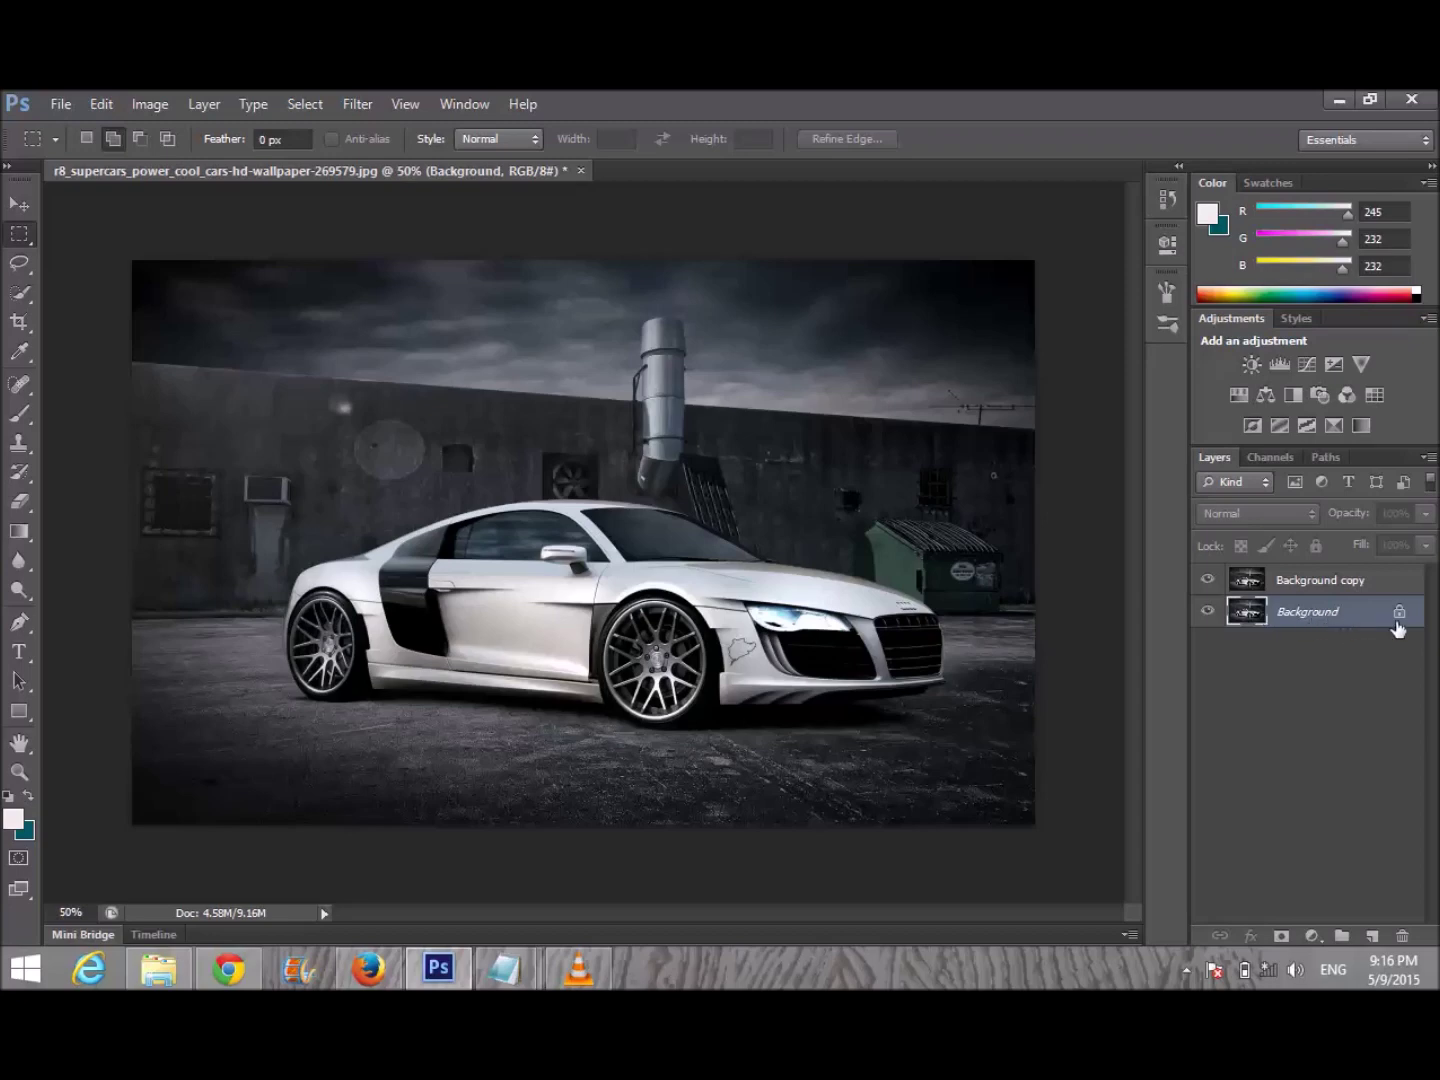
pyautogui.moveTo(1402, 624)
pyautogui.doubleClick(1384, 619)
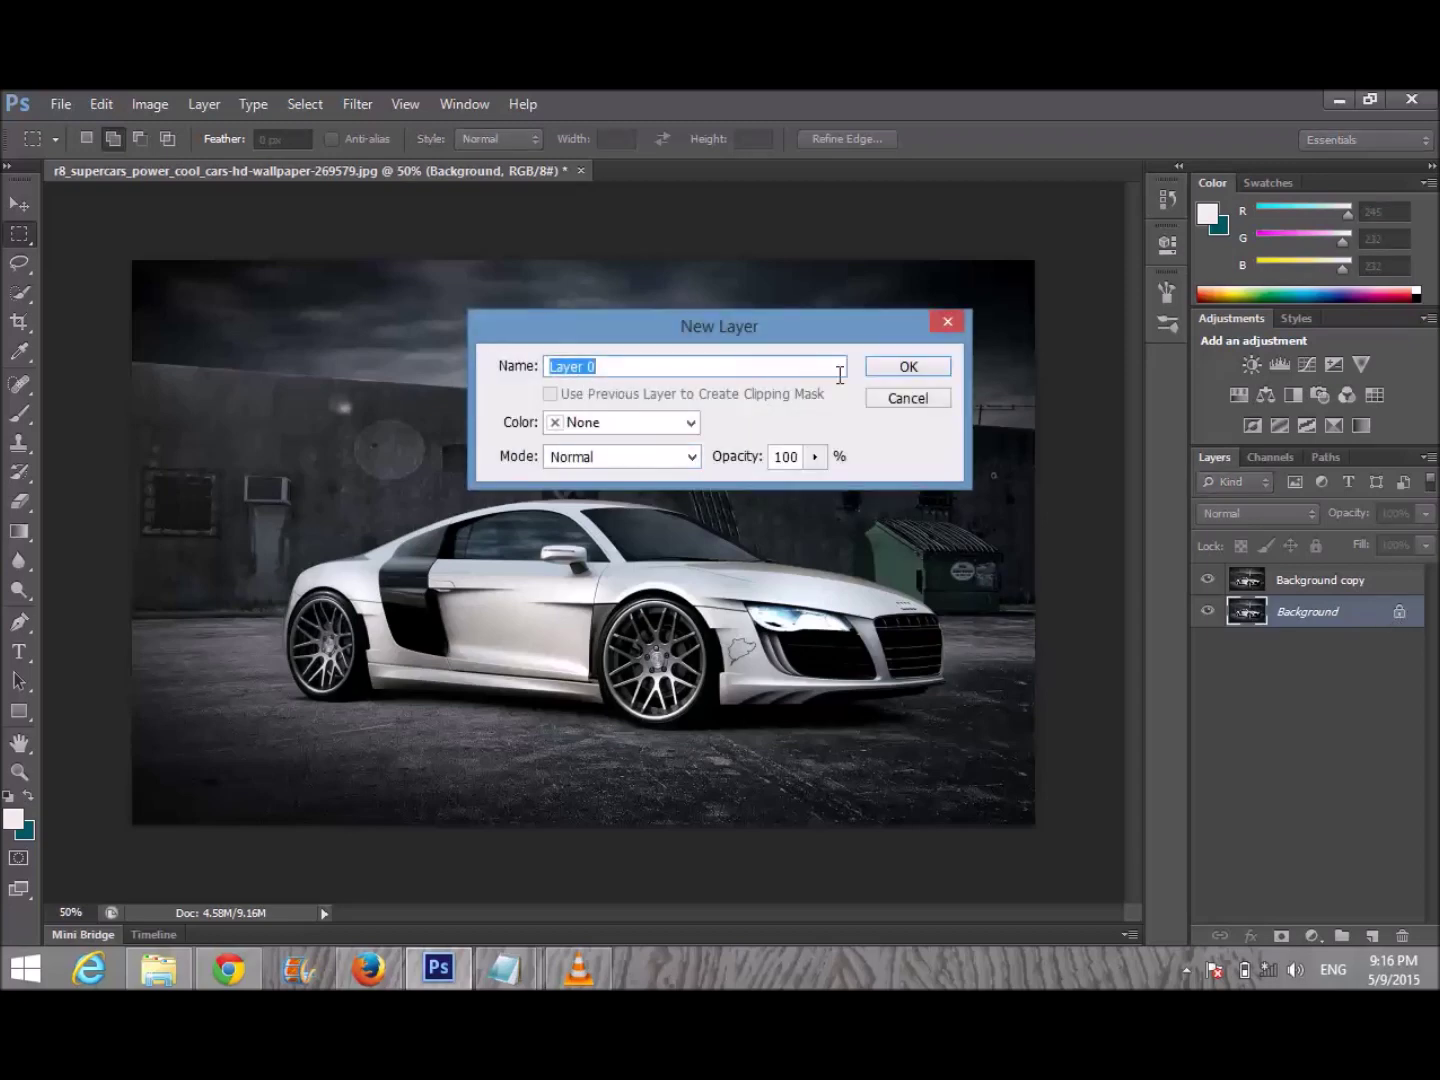
pyautogui.click(912, 370)
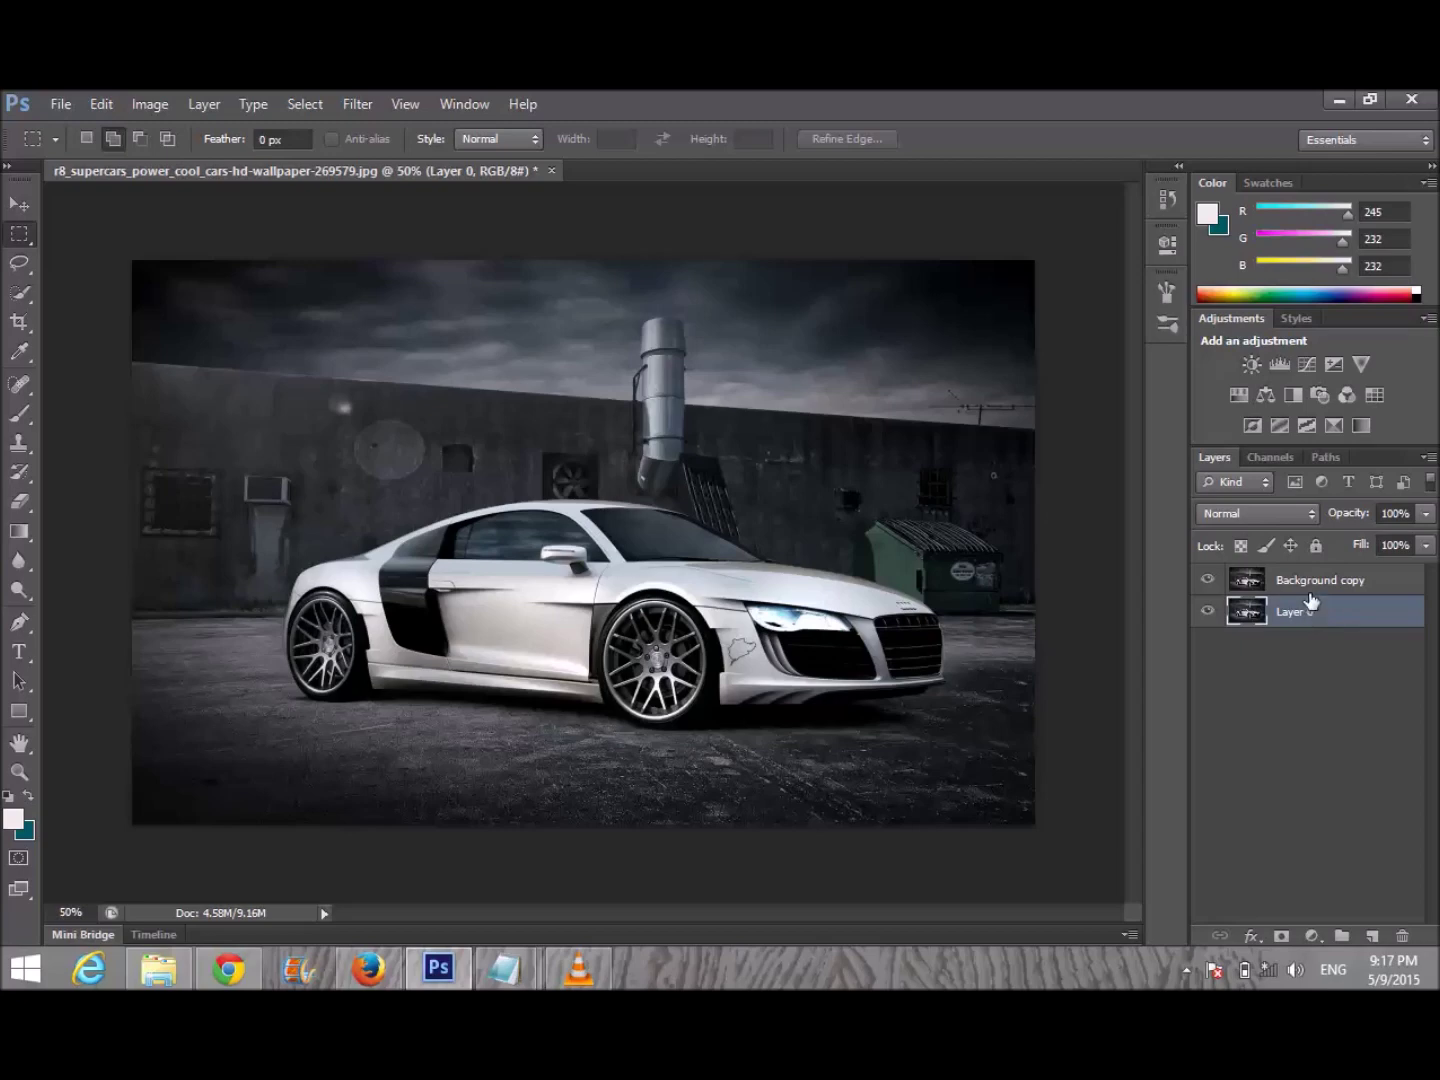
pyautogui.click(1167, 200)
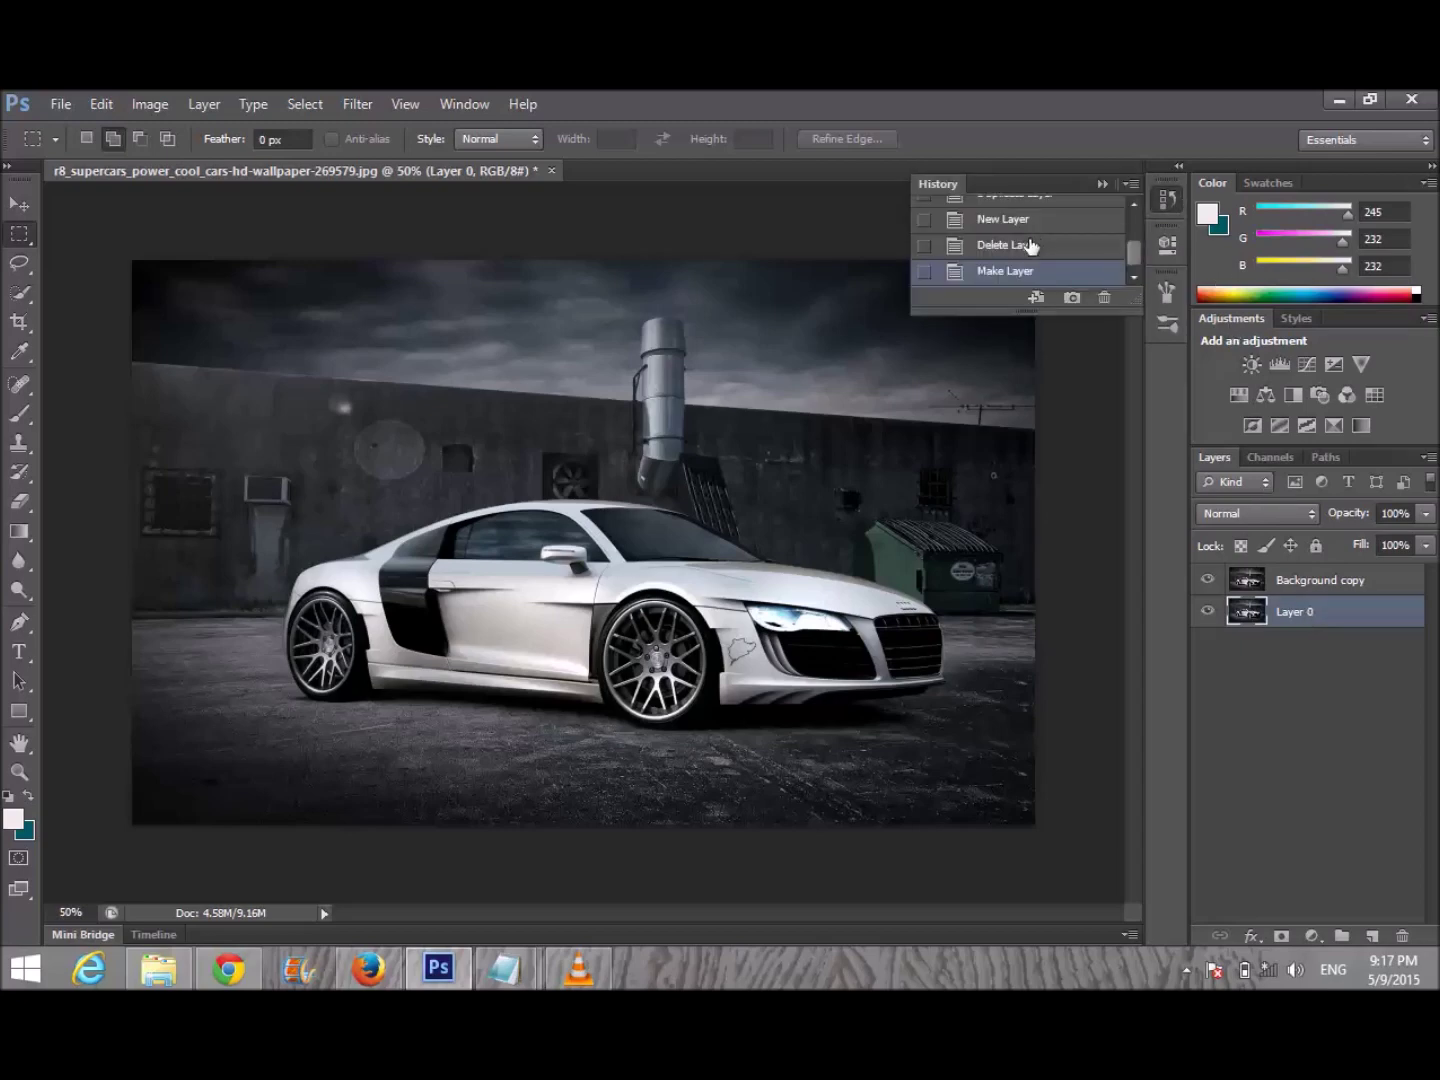
pyautogui.click(1025, 243)
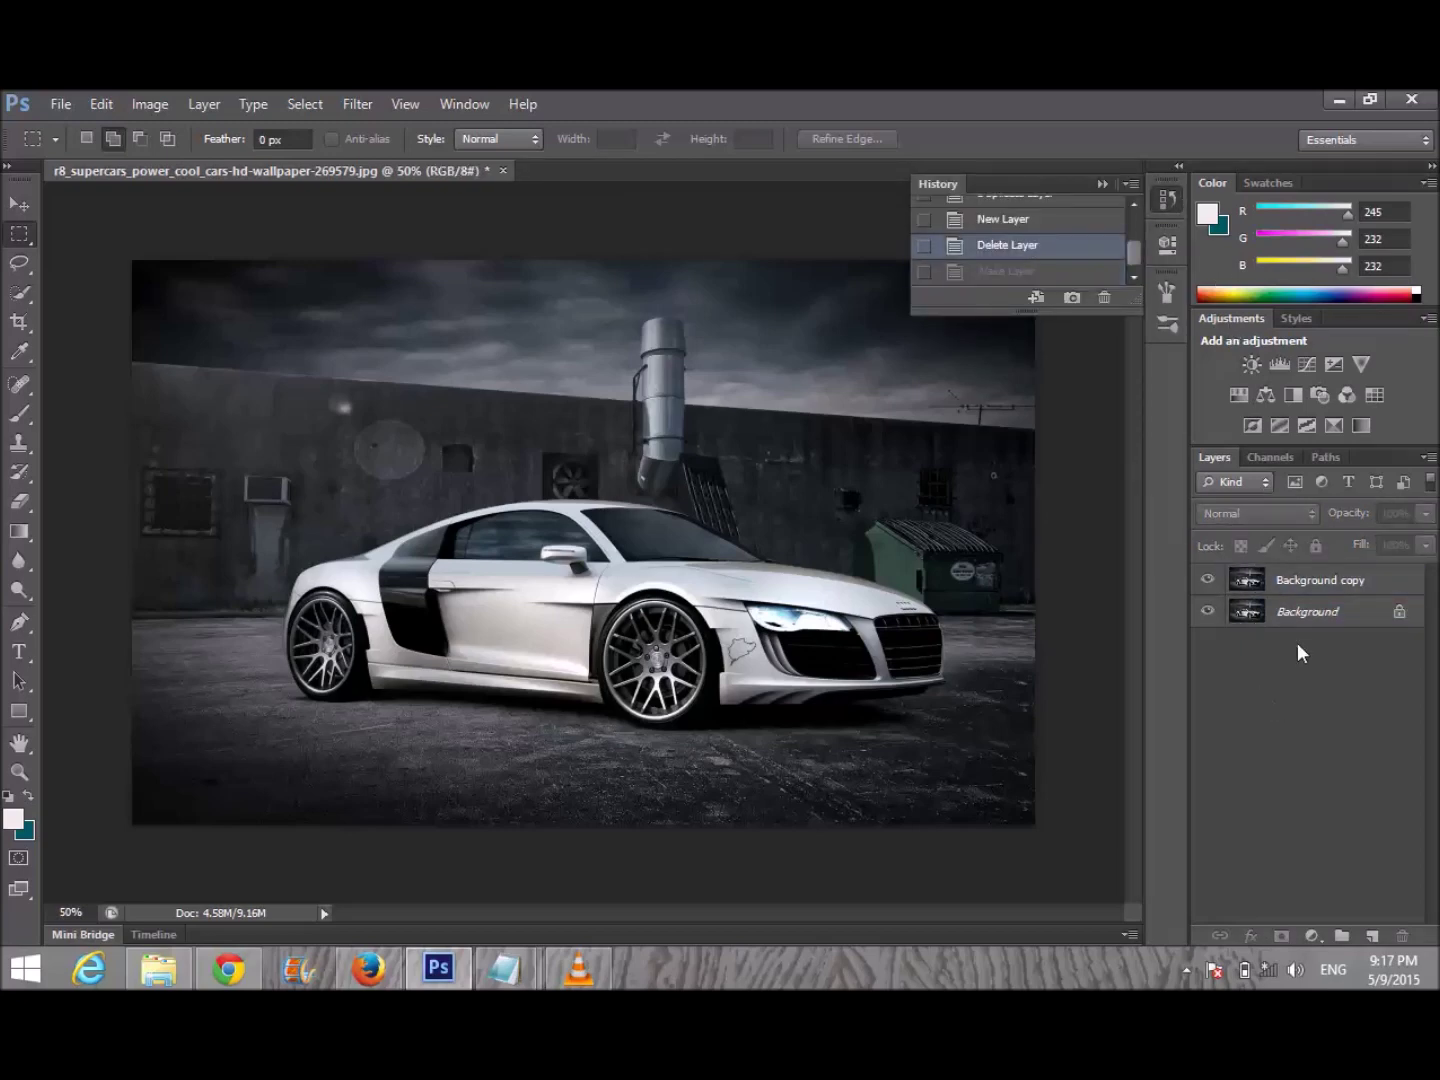
pyautogui.click(1320, 626)
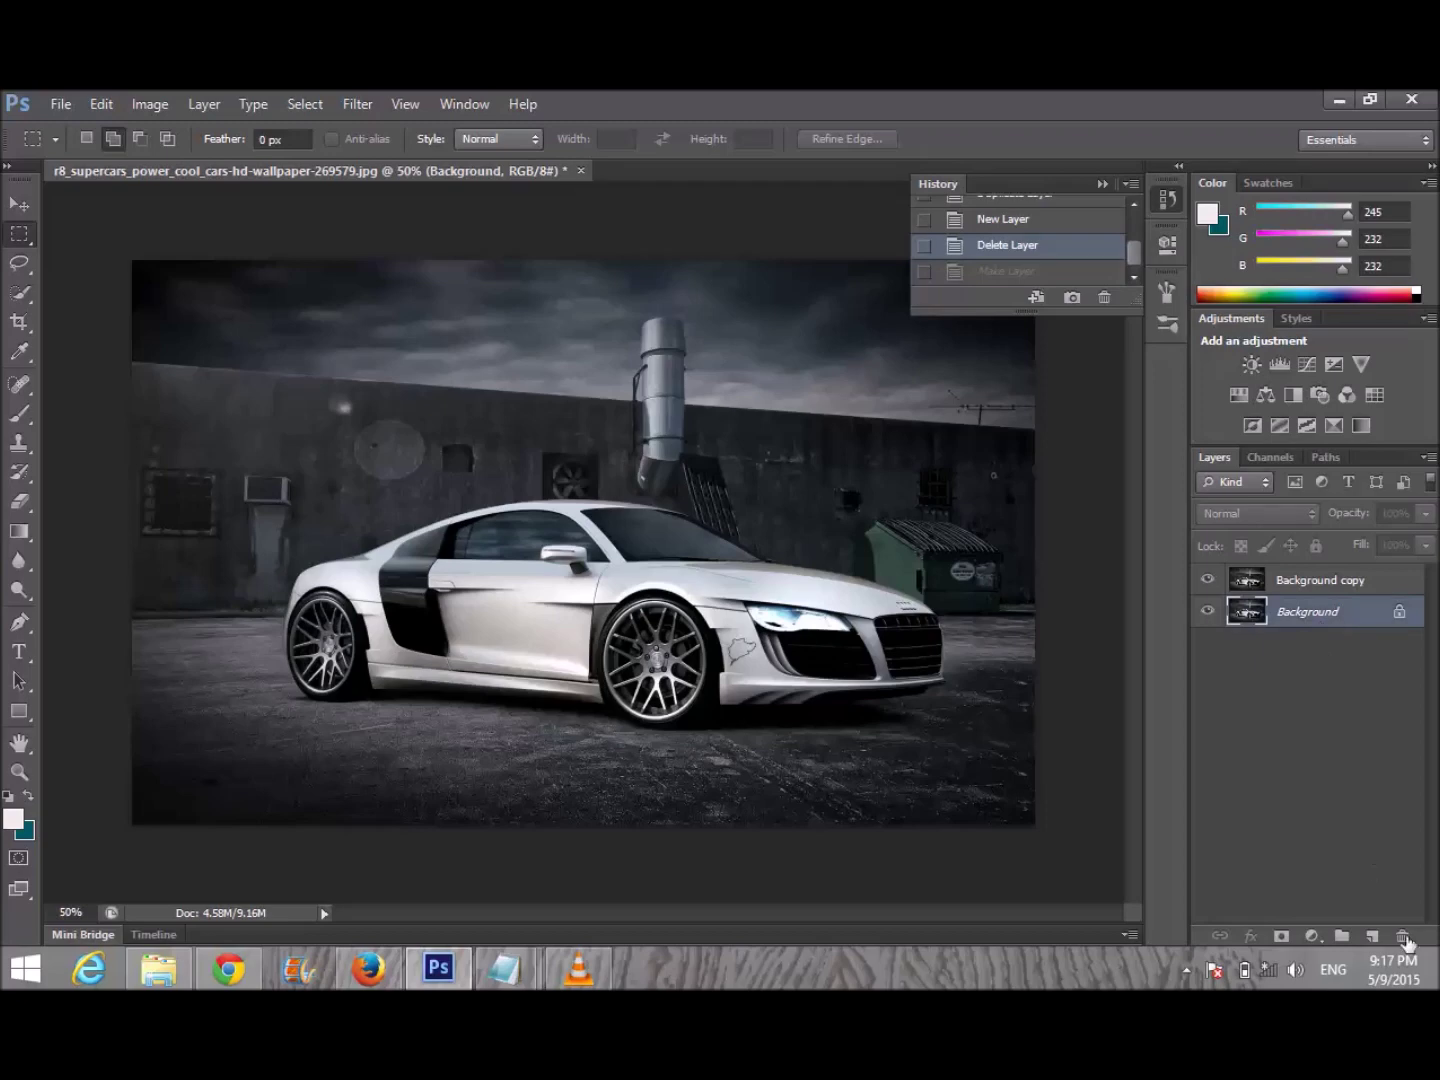
pyautogui.moveTo(1427, 980)
pyautogui.click(1329, 594)
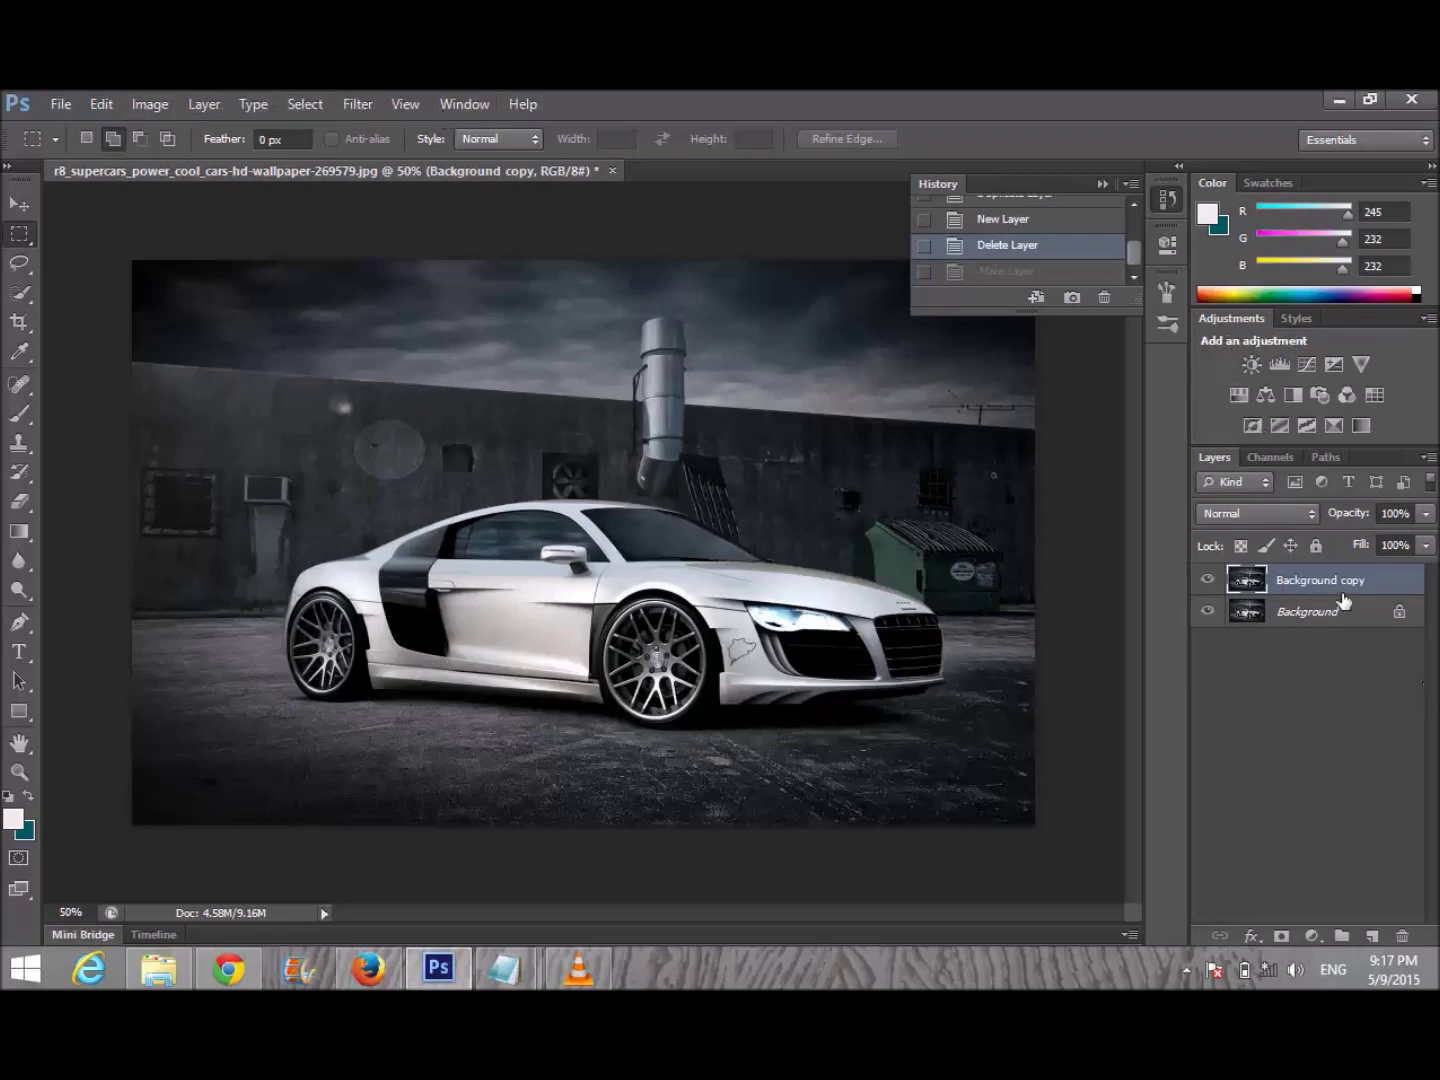
# Apply a High Pass filter with about 3.5 pixels radius to Background copy.
pyautogui.click(358, 104)
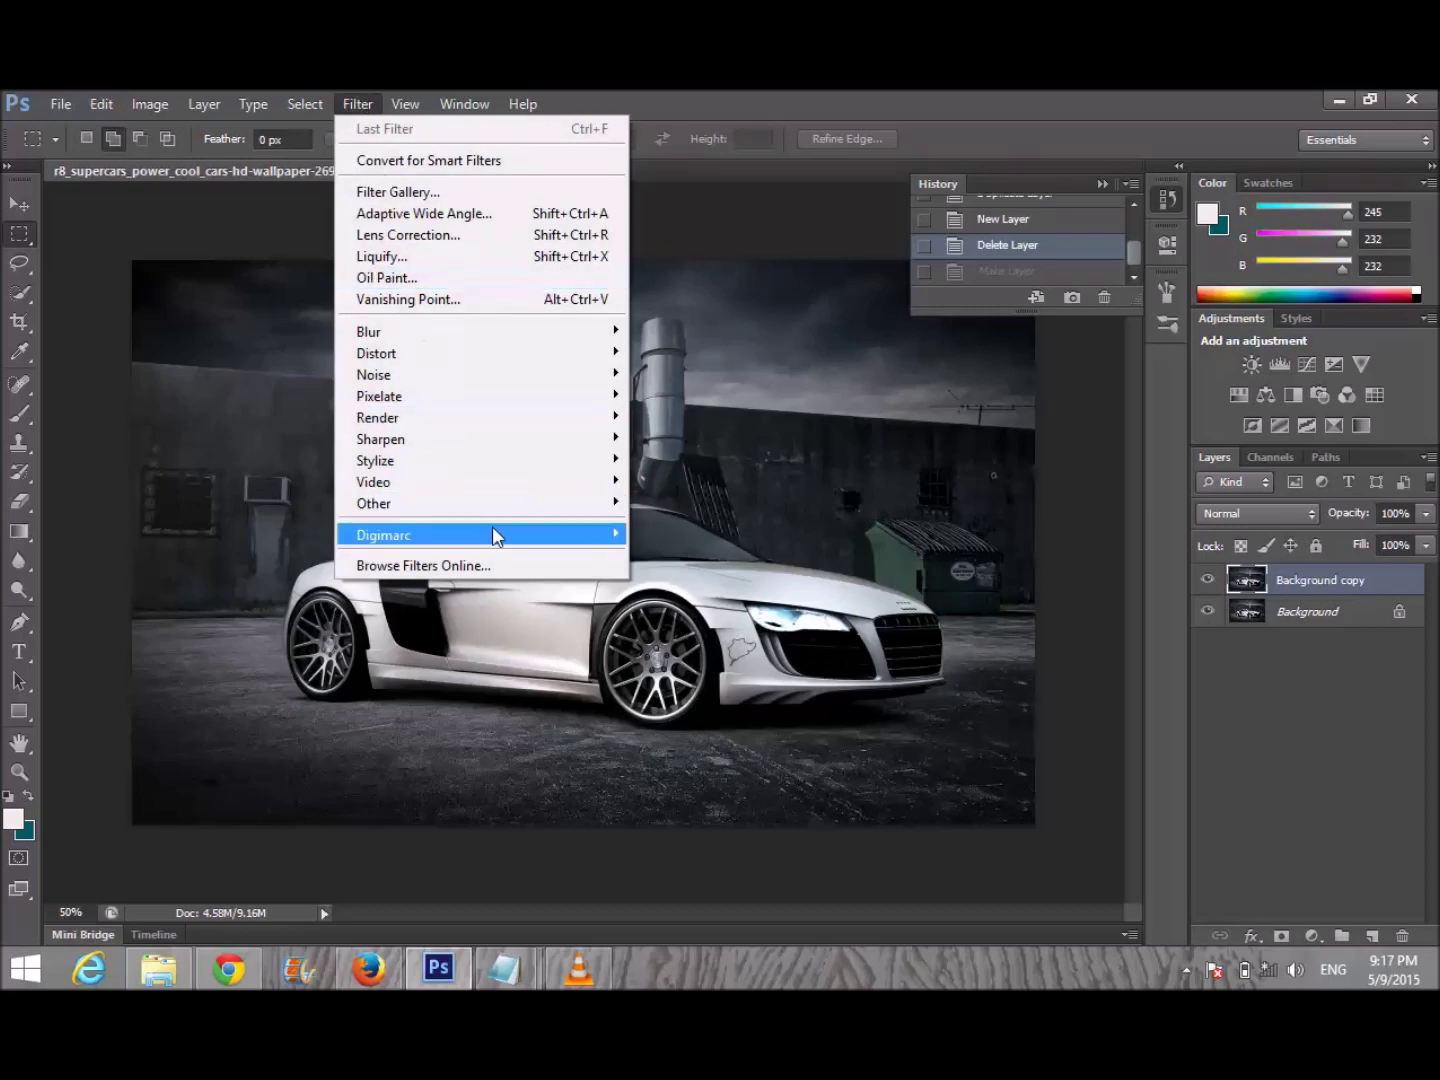
pyautogui.moveTo(515, 512)
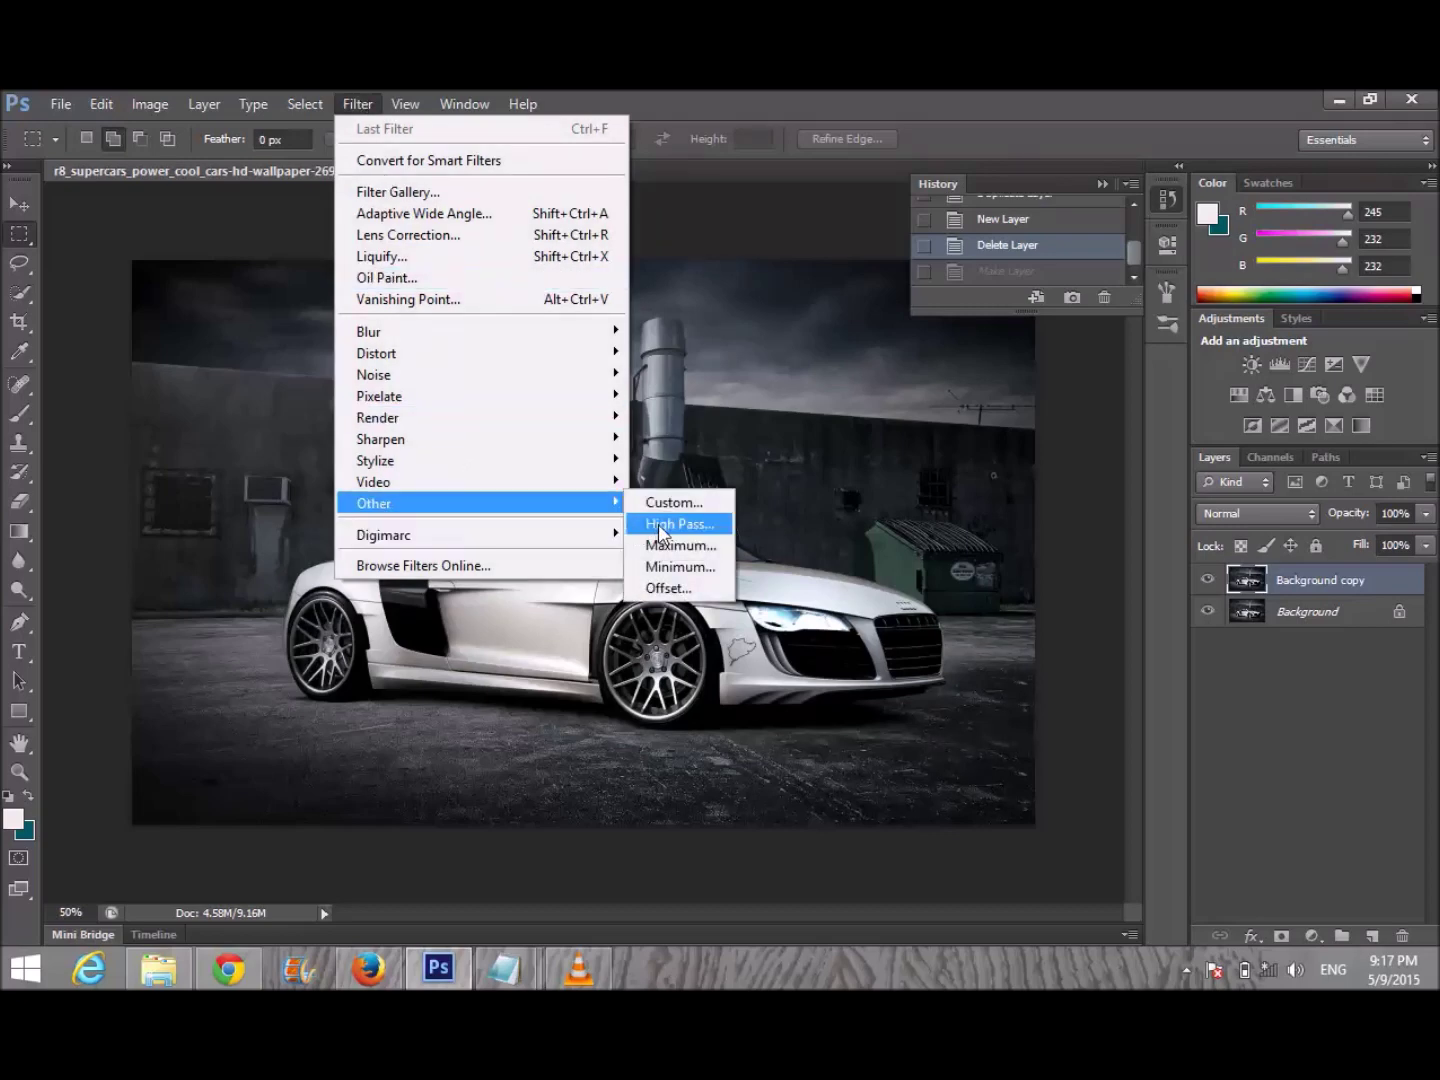
pyautogui.click(668, 524)
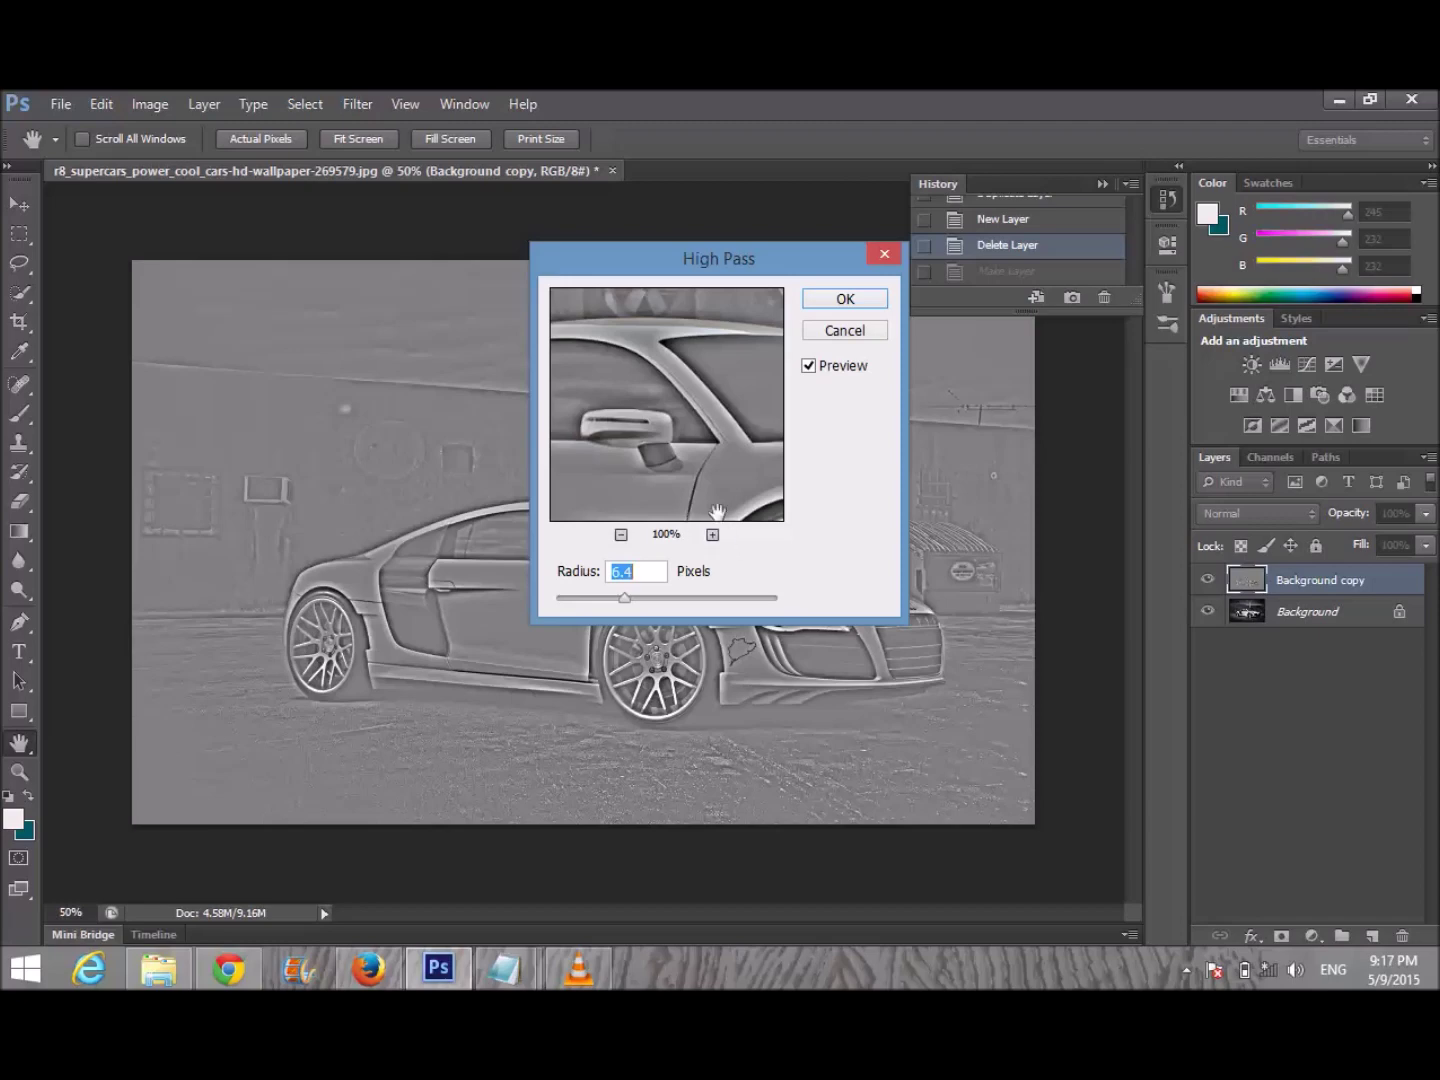
pyautogui.moveTo(624, 599); pyautogui.dragTo(597, 609)
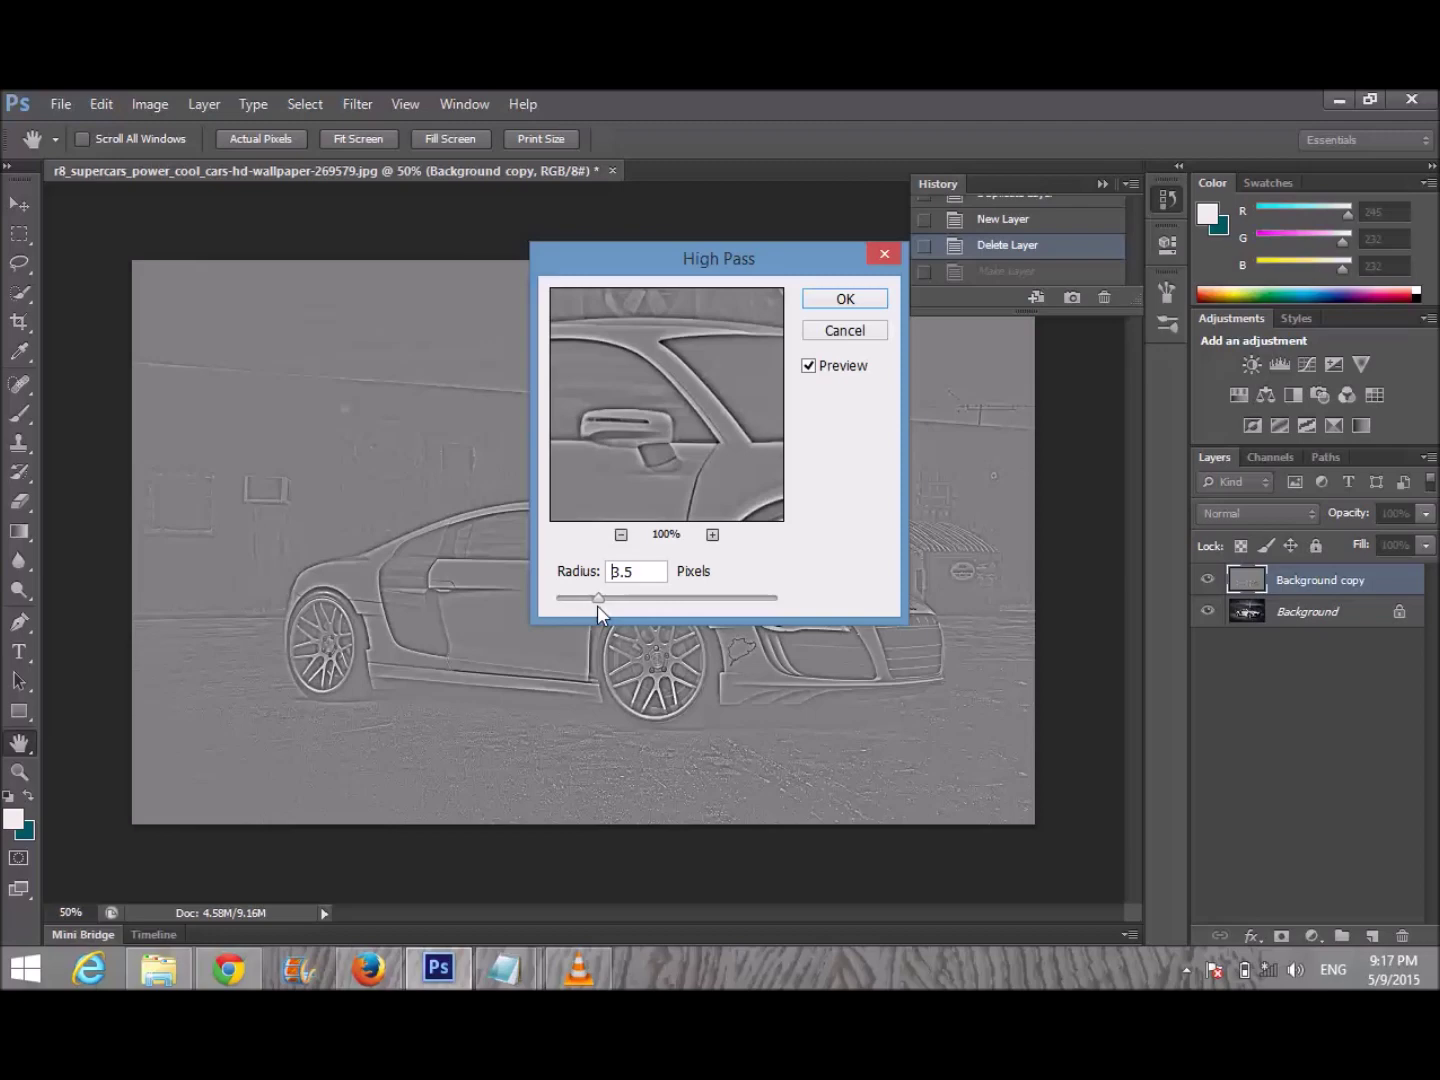
pyautogui.click(845, 300)
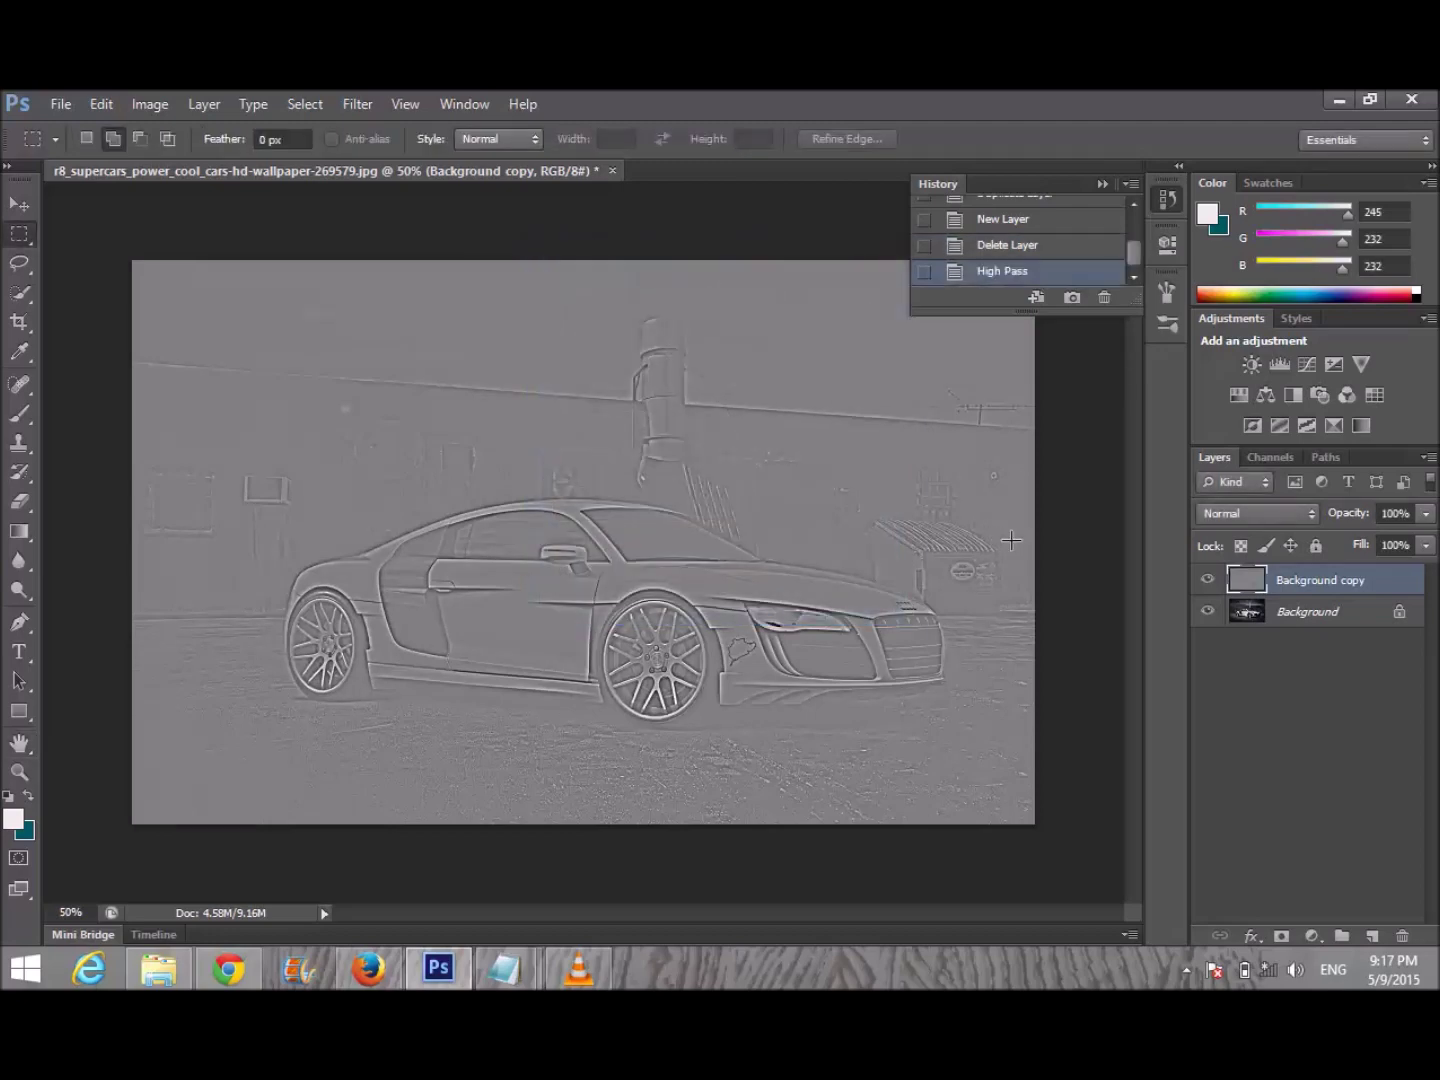
pyautogui.click(1291, 510)
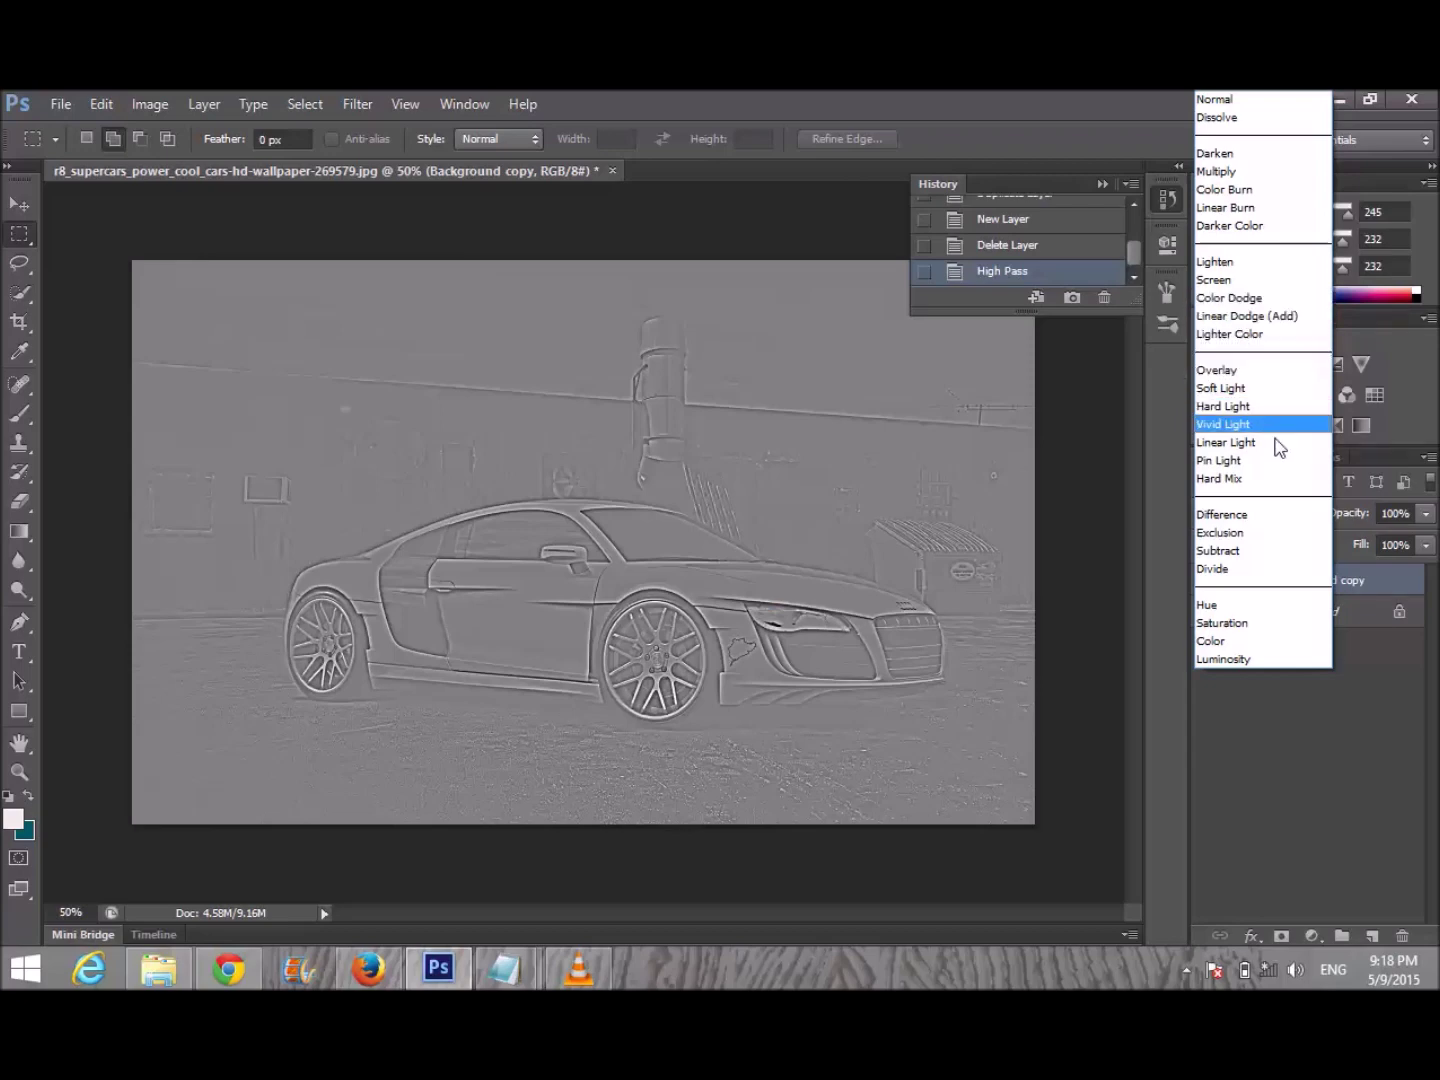
# Set Background copy to Color blend mode at 35% opacity.
pyautogui.click(1250, 641)
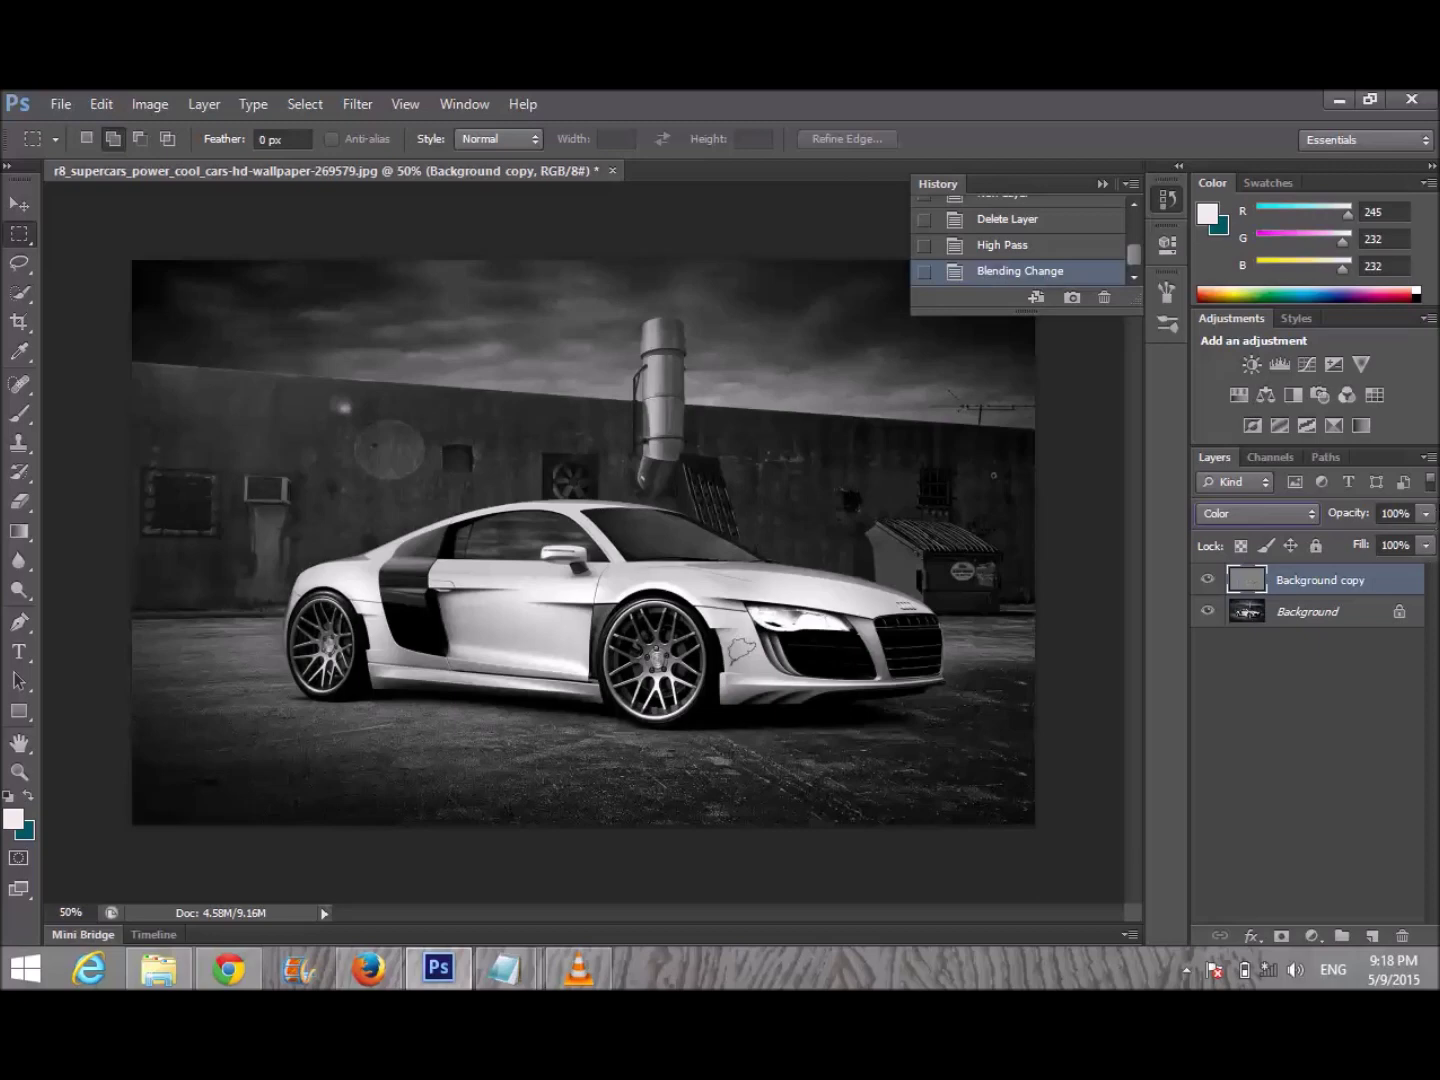
pyautogui.click(1425, 514)
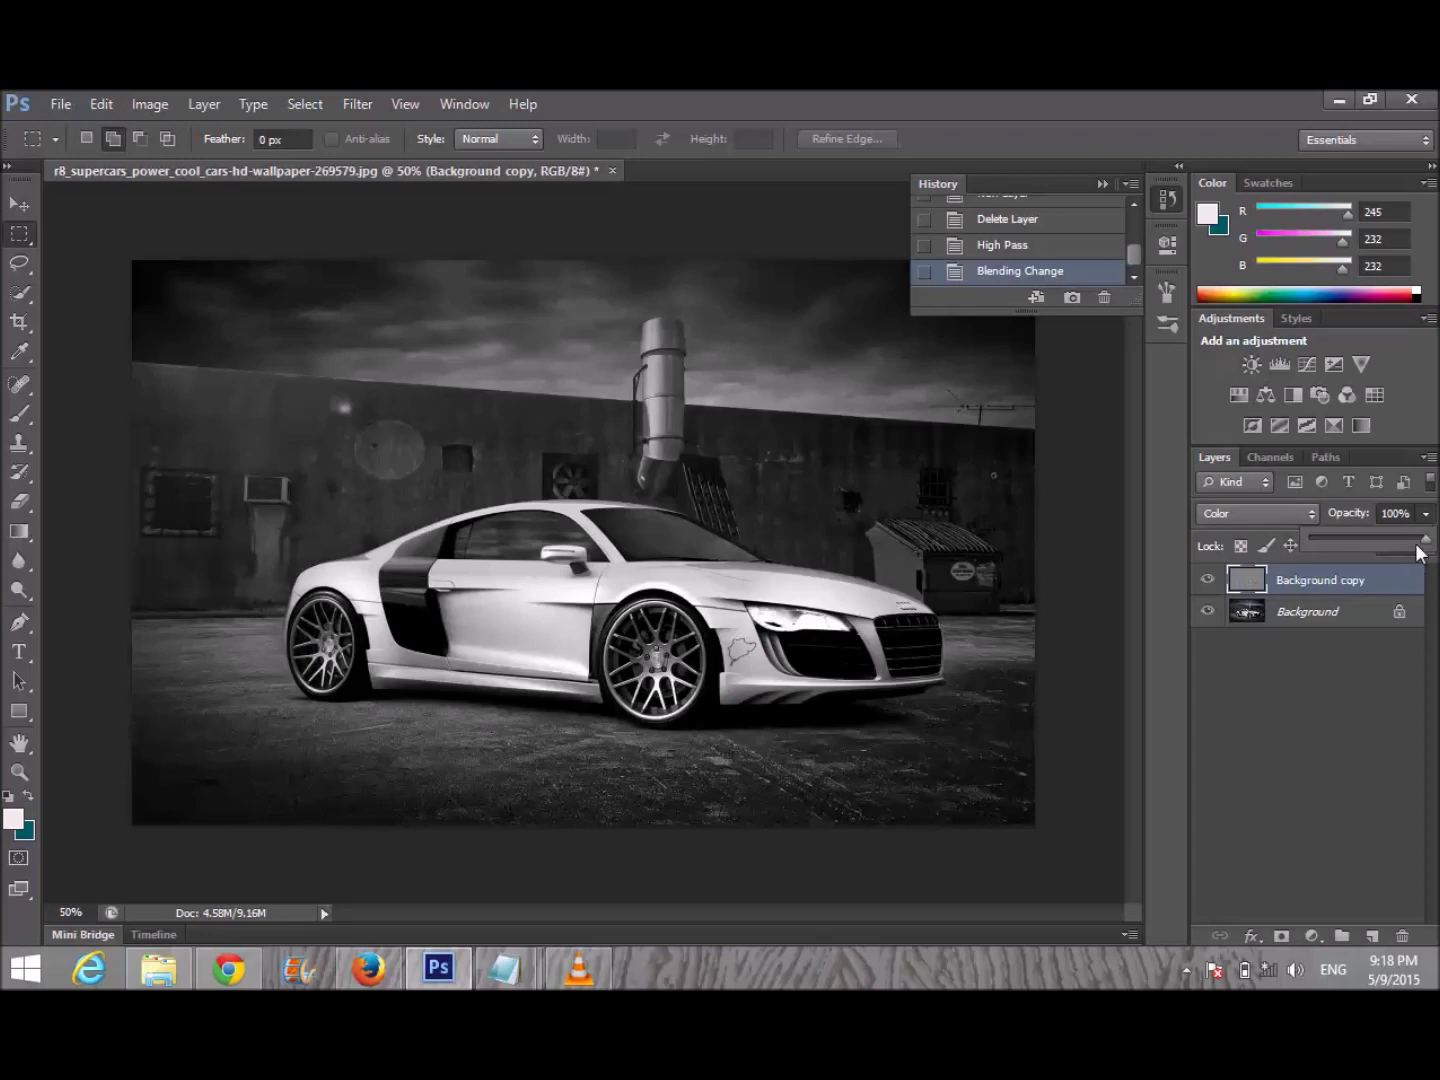
pyautogui.moveTo(1416, 544); pyautogui.dragTo(1399, 545)
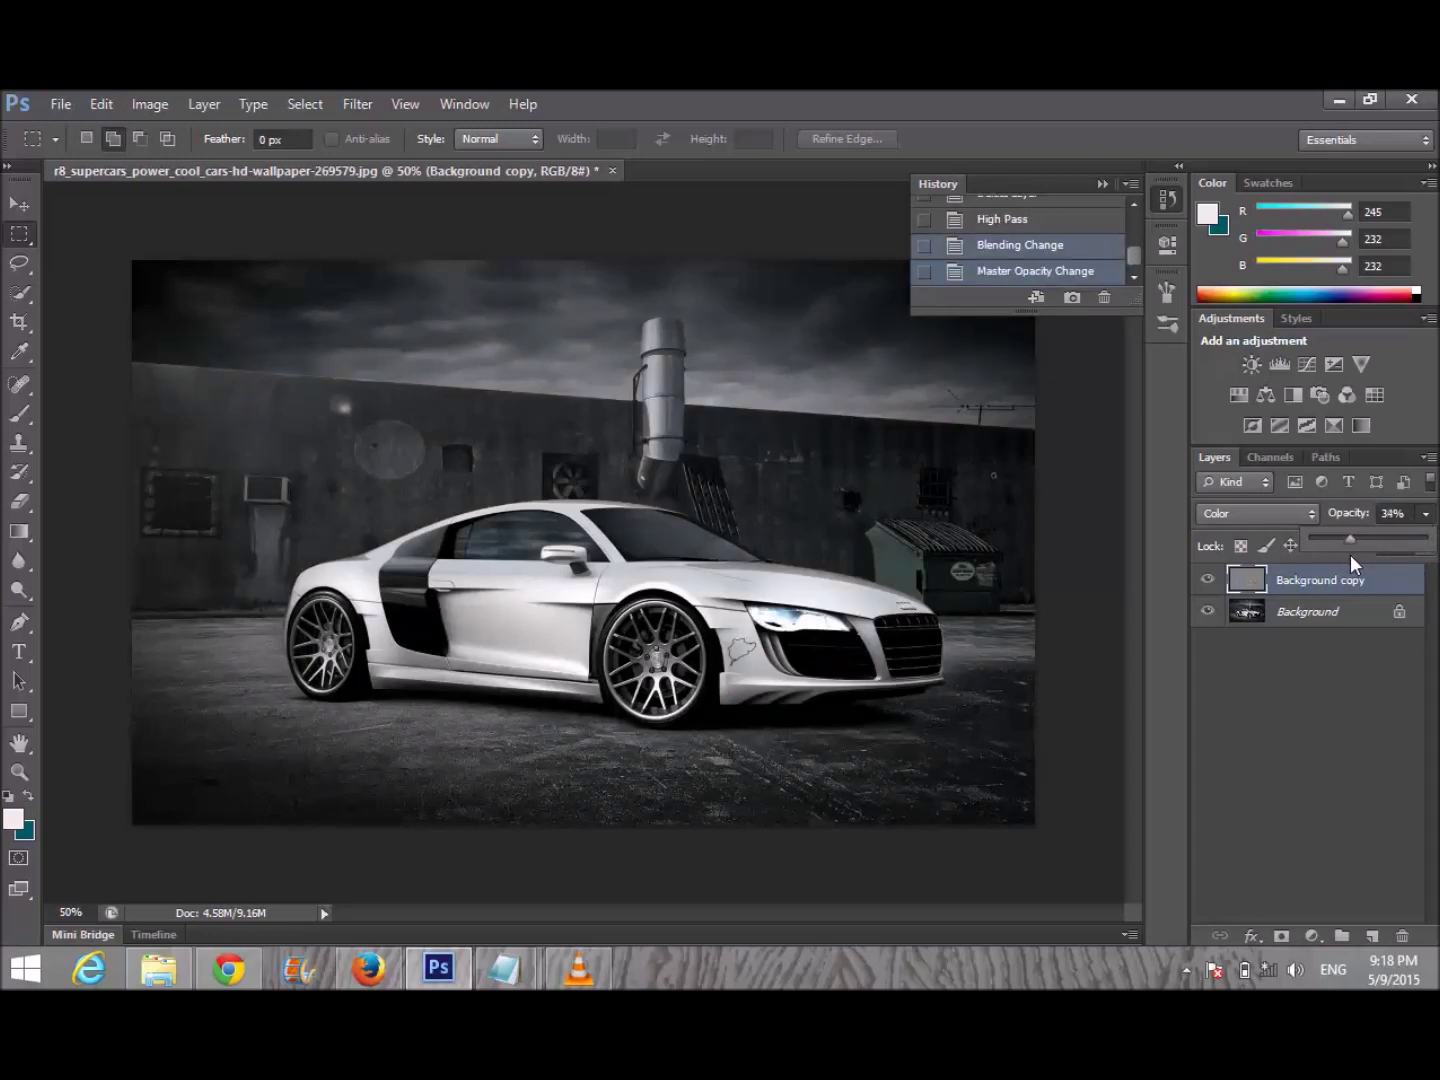
pyautogui.click(1410, 513)
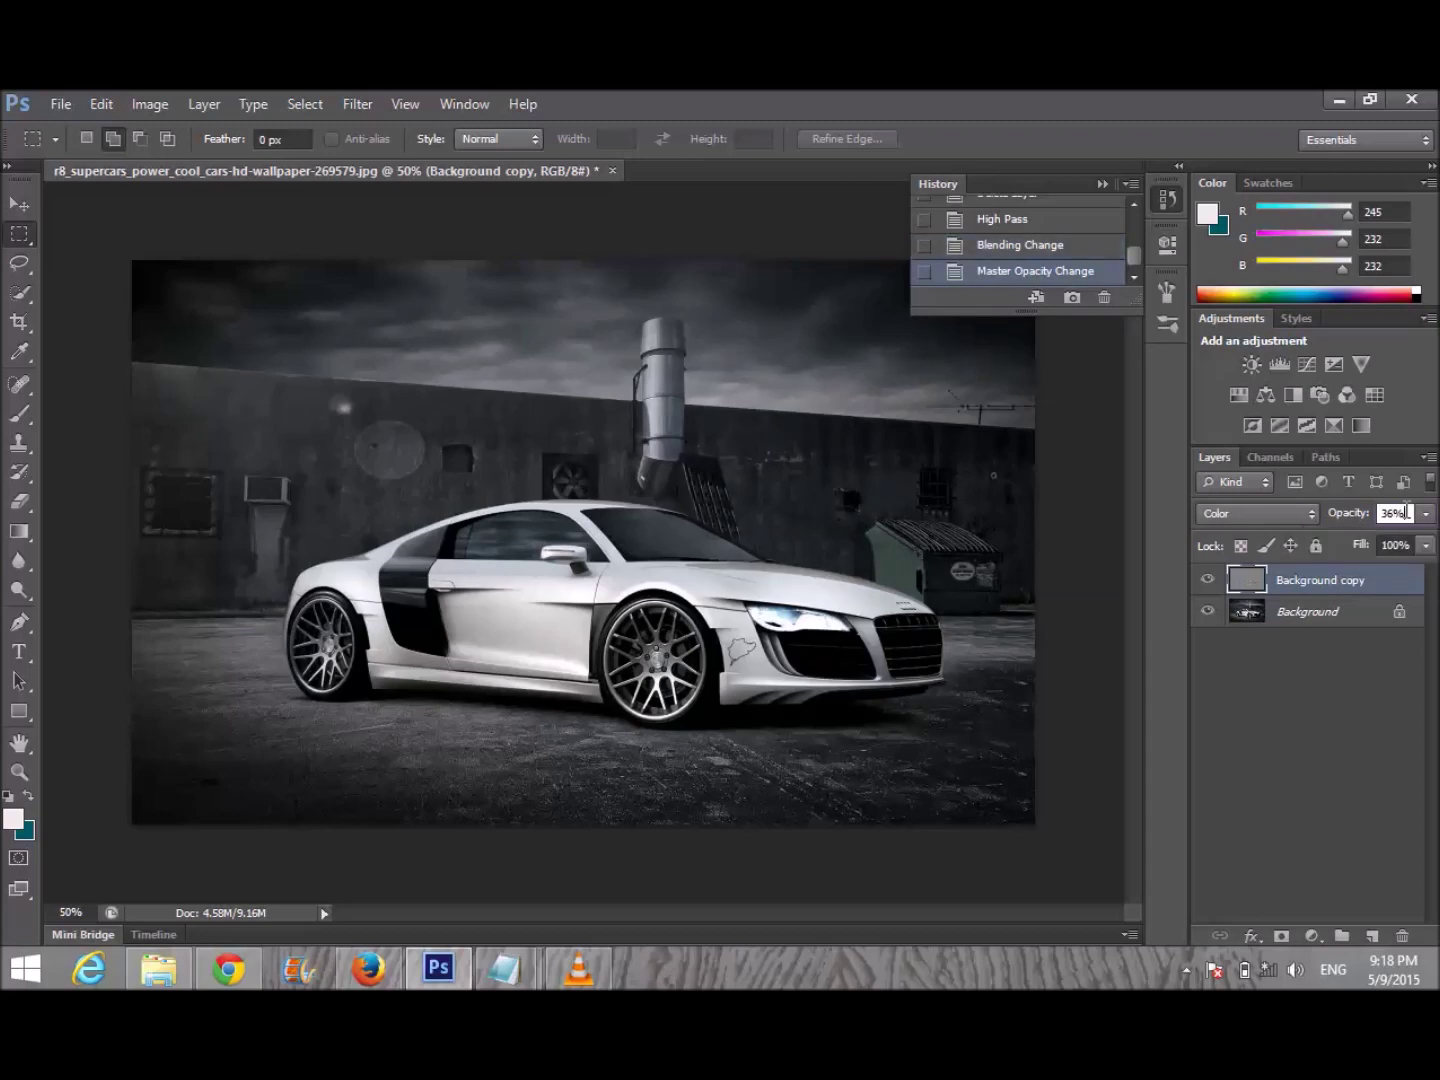
pyautogui.click(1330, 723)
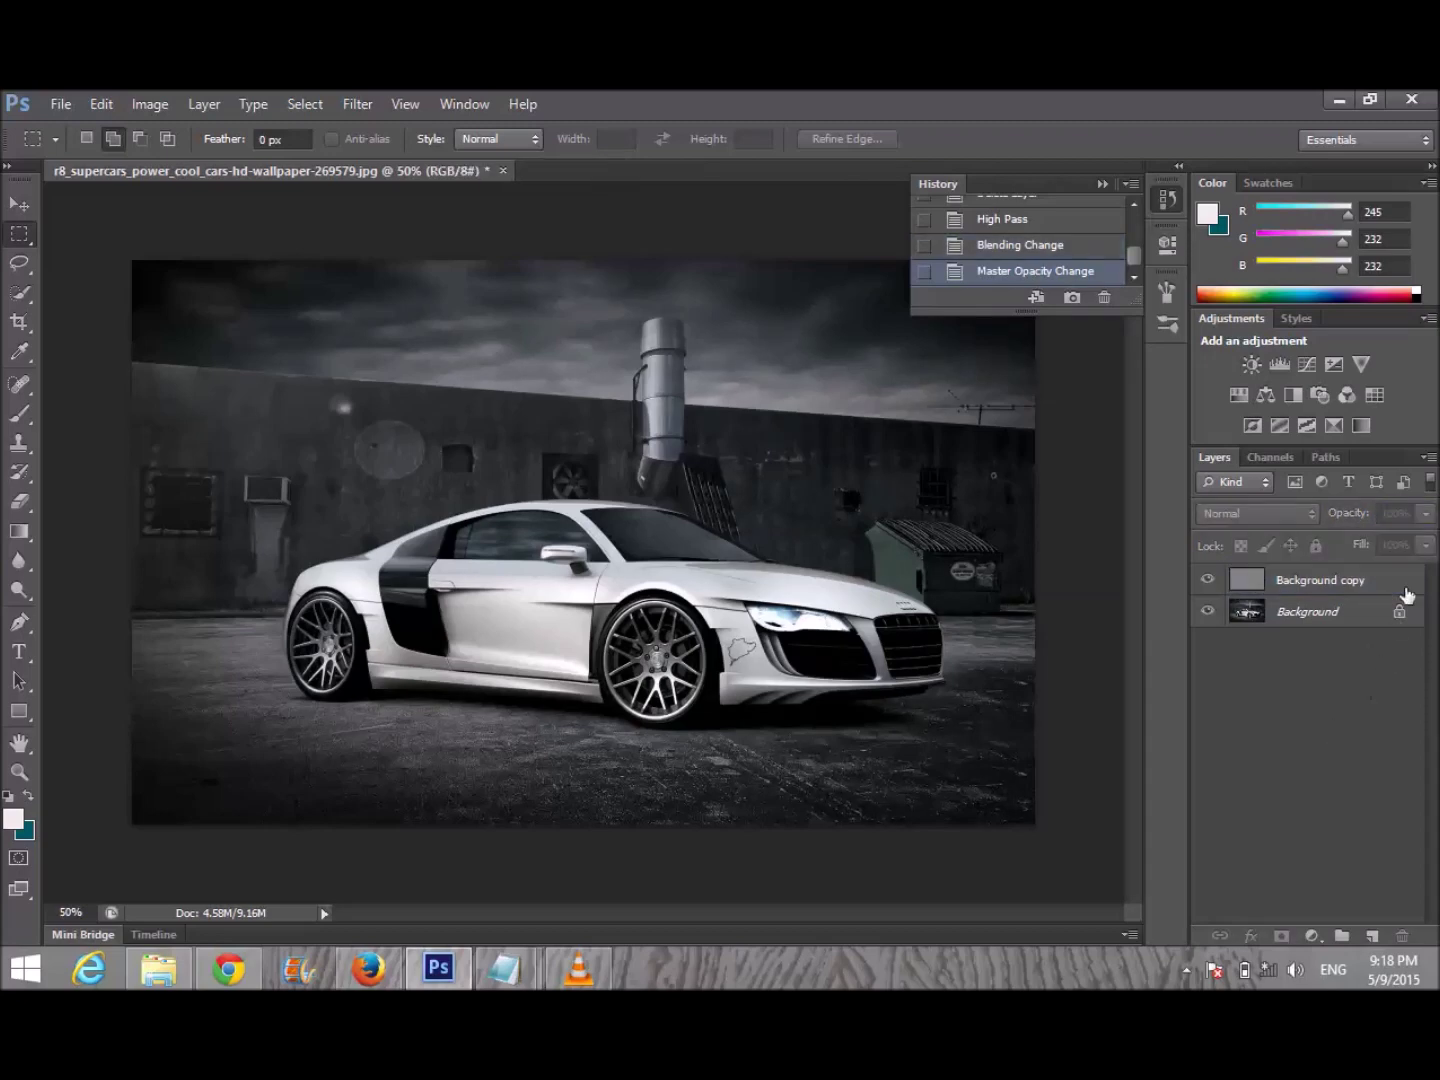
pyautogui.click(1324, 592)
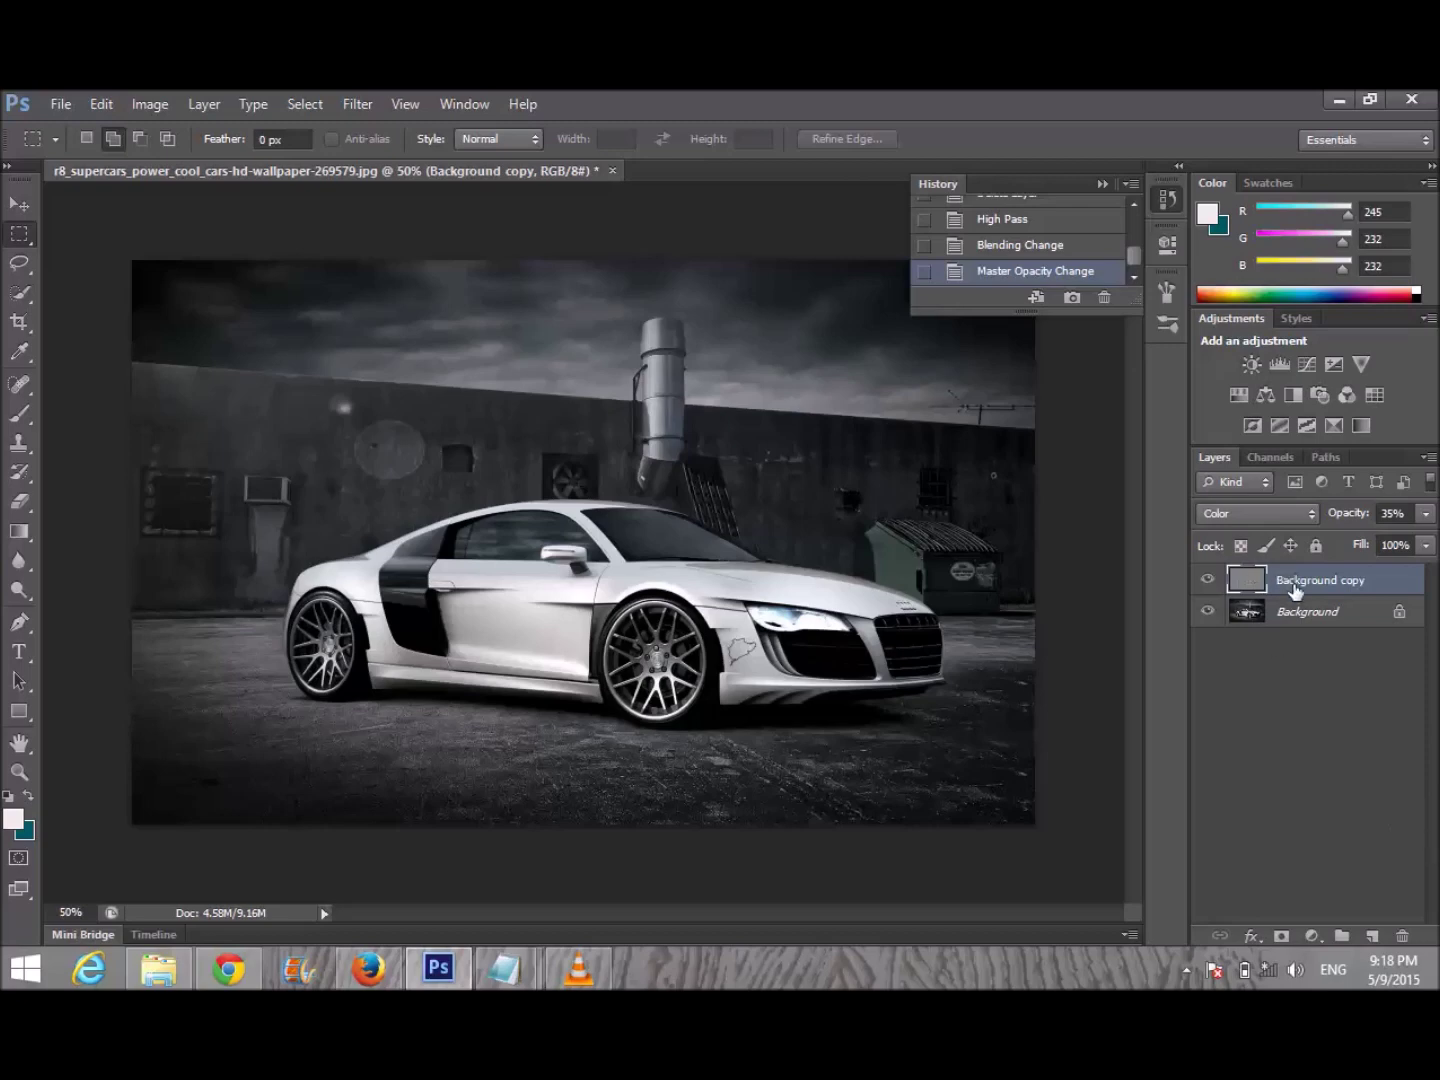
pyautogui.click(160, 108)
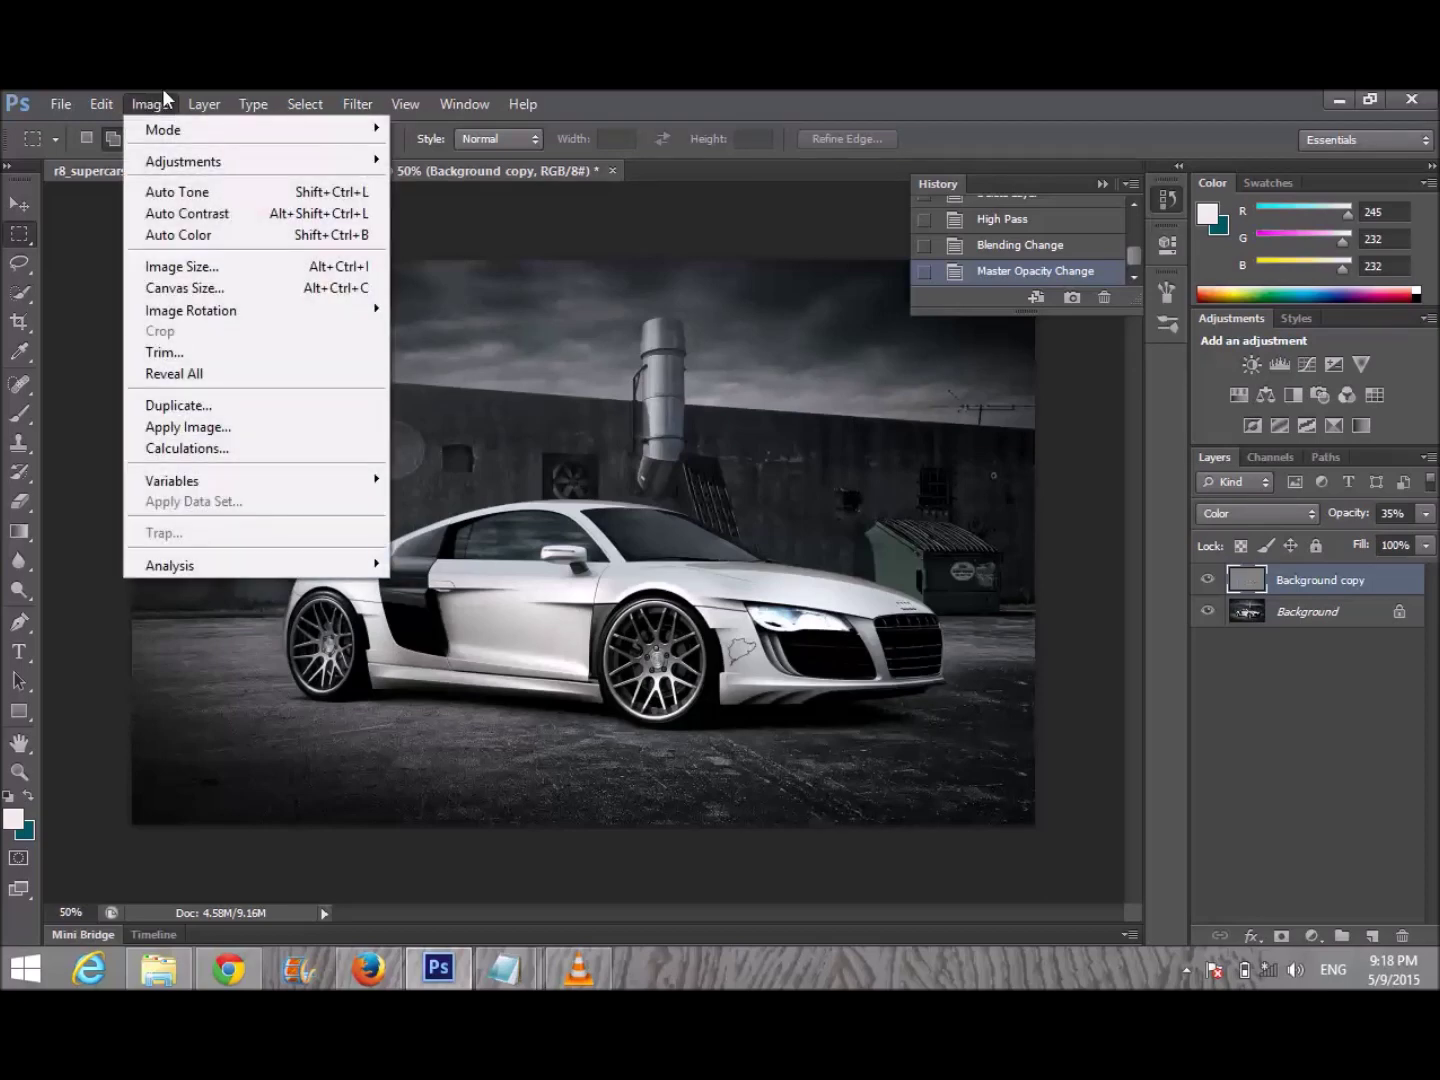
# Flatten the image into a single Background layer using Background copy's right-click menu.
pyautogui.moveTo(184, 96)
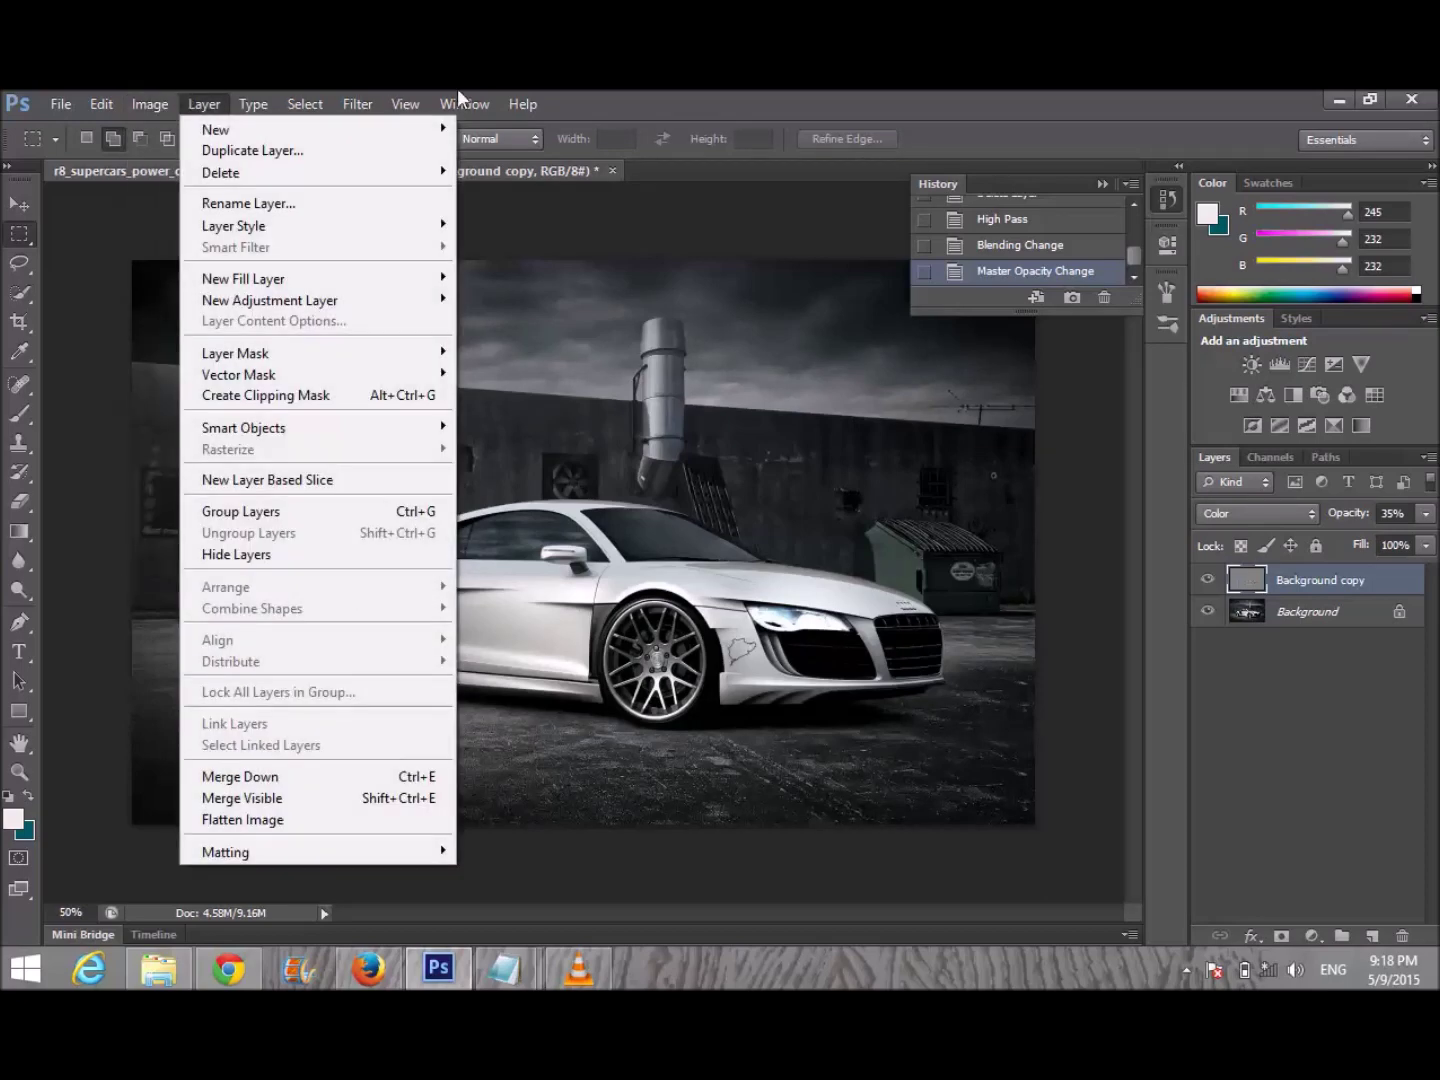
pyautogui.click(634, 93)
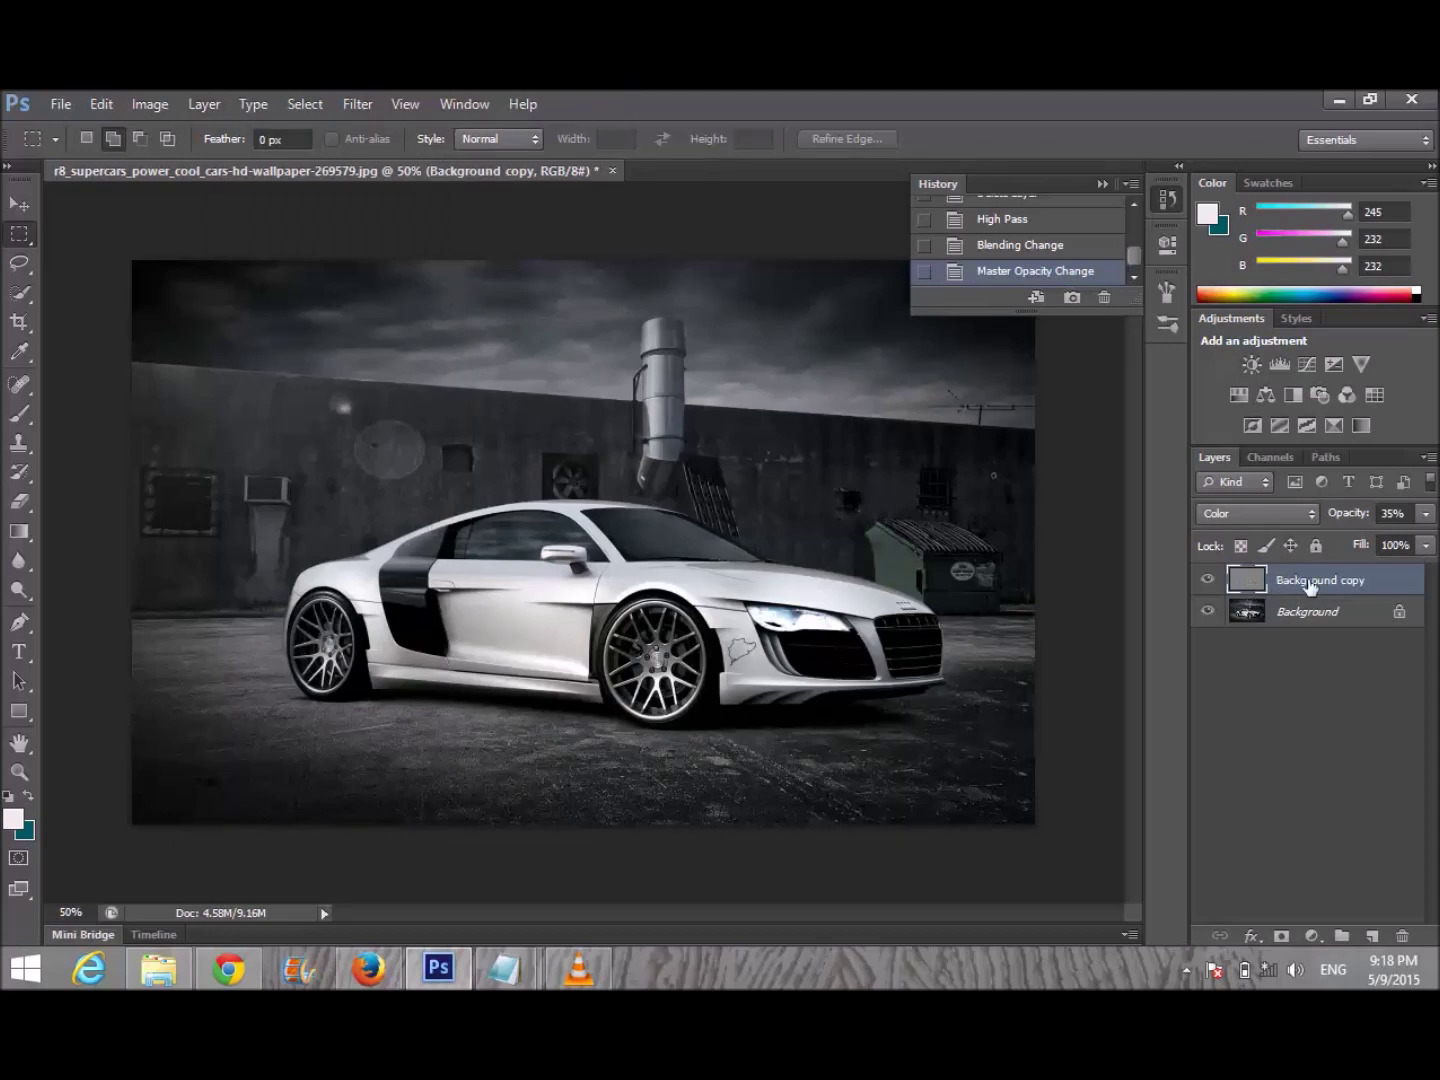
pyautogui.click(1428, 458)
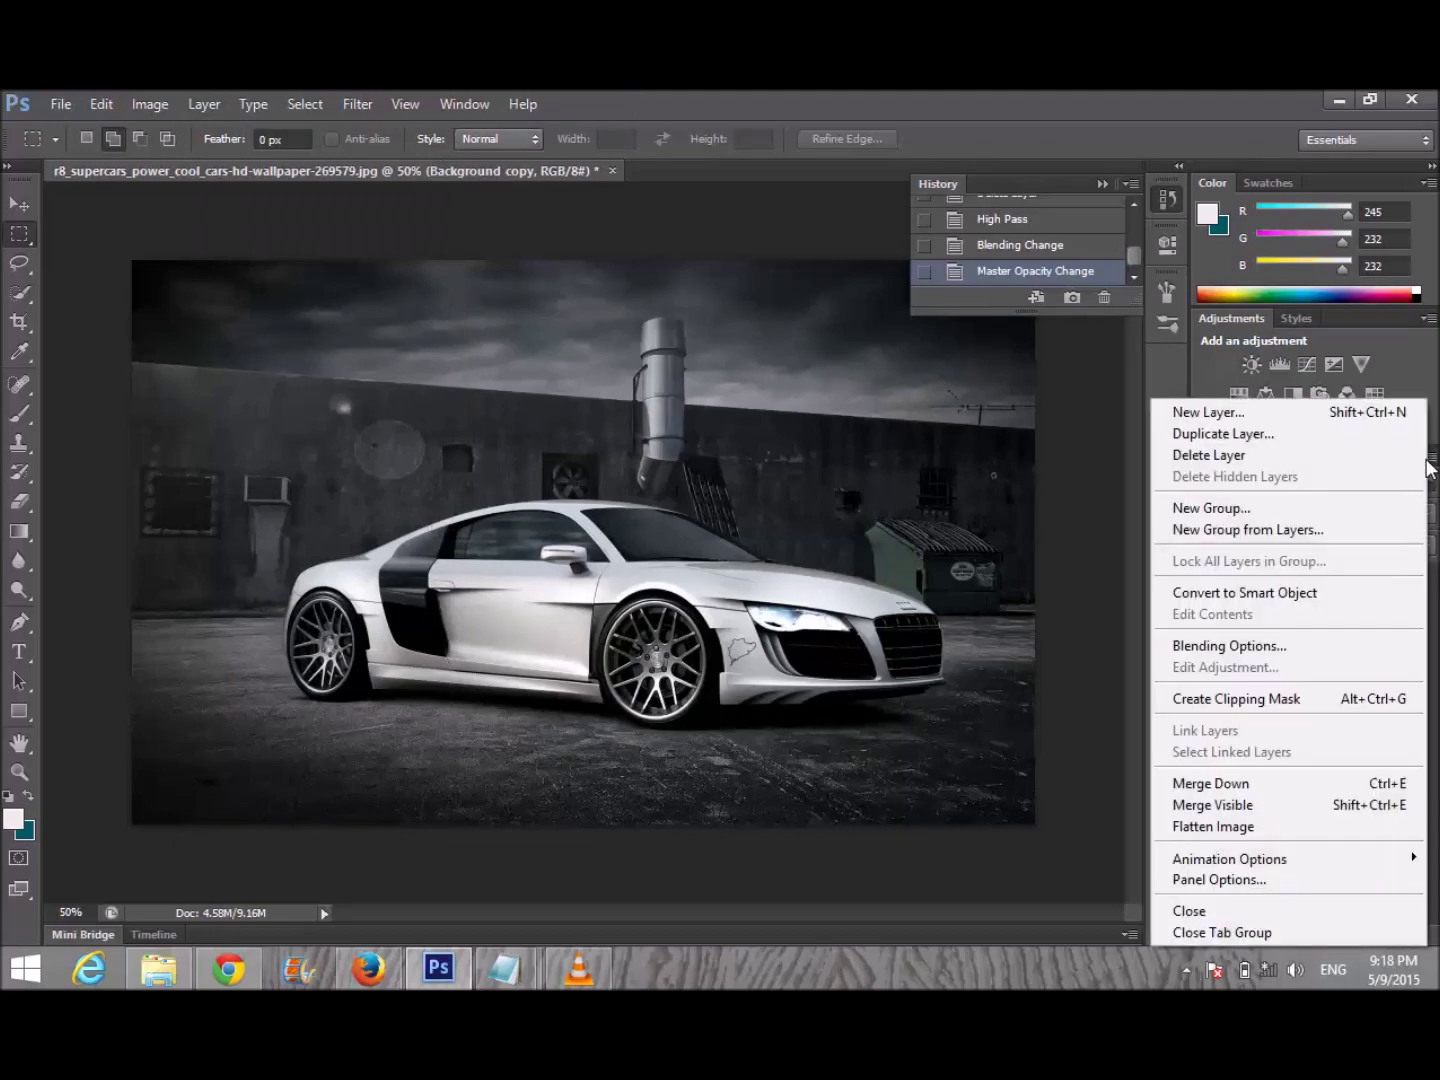
pyautogui.click(1158, 99)
pyautogui.rightClick(1291, 589)
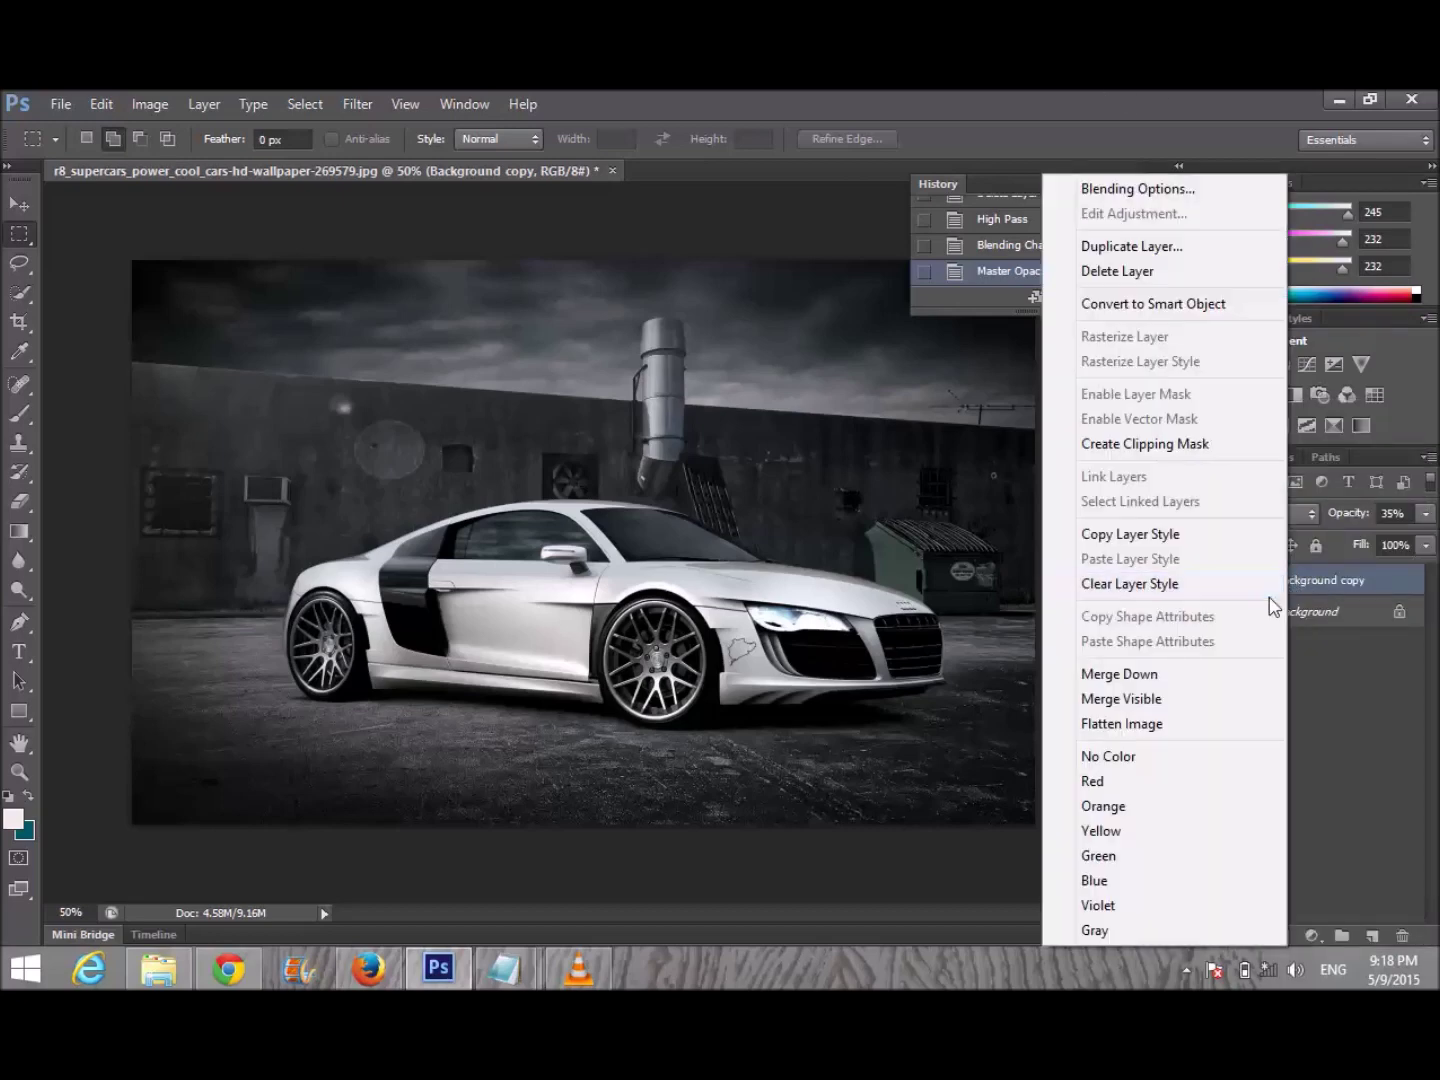
pyautogui.click(1292, 602)
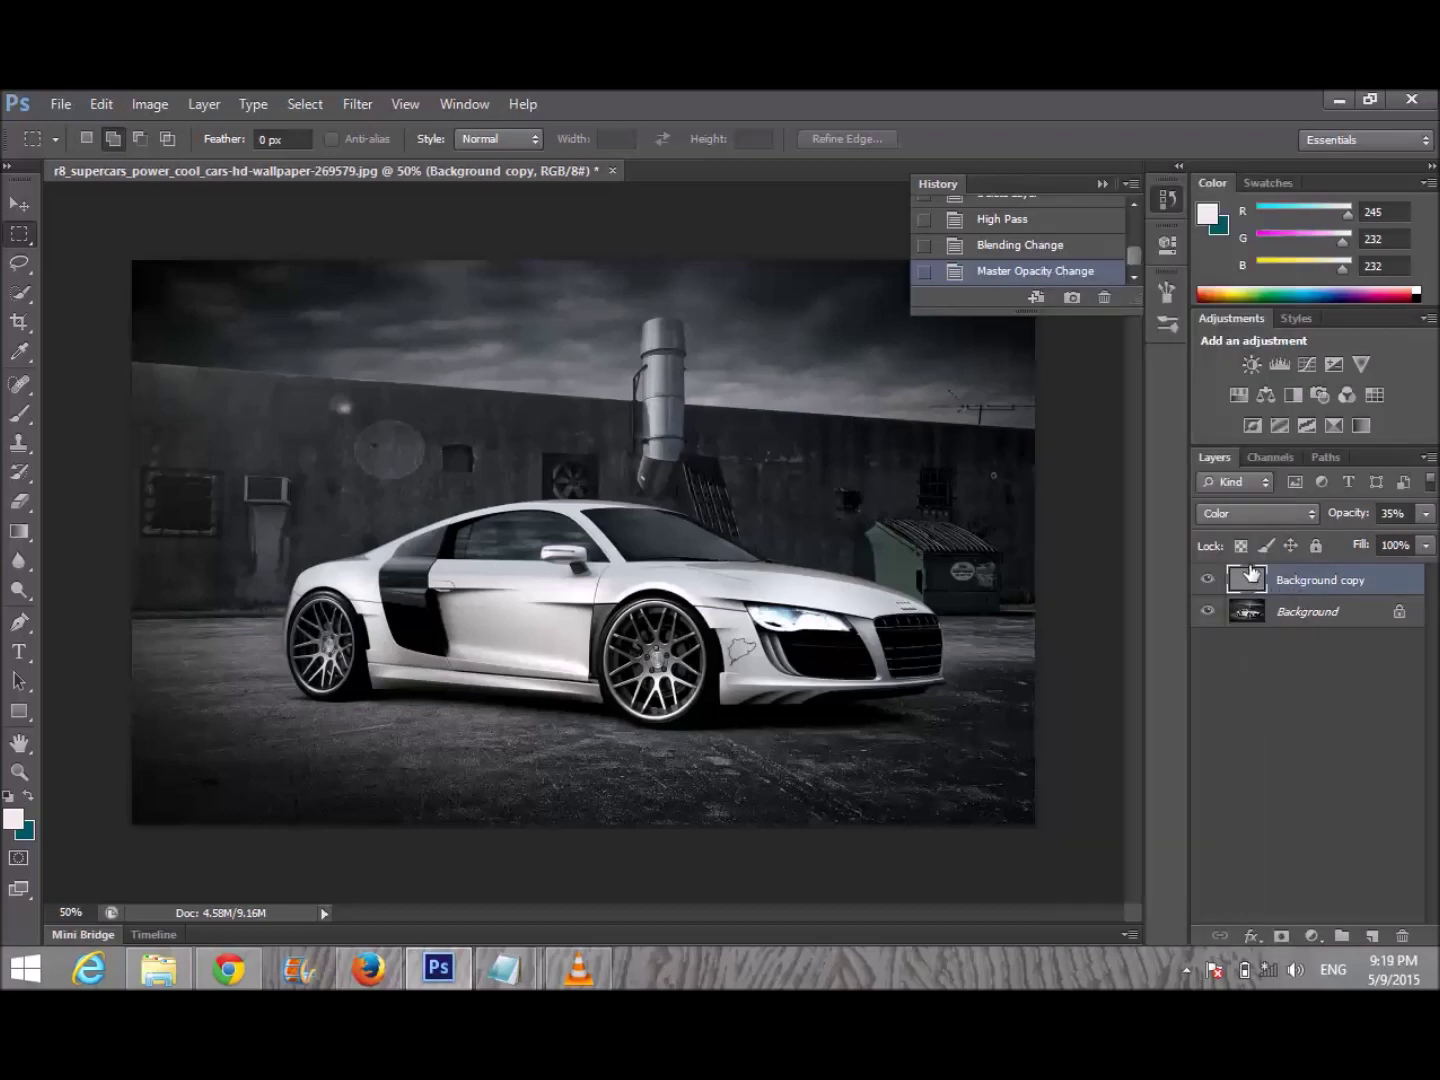
pyautogui.rightClick(1373, 579)
pyautogui.click(1377, 578)
pyautogui.click(1185, 970)
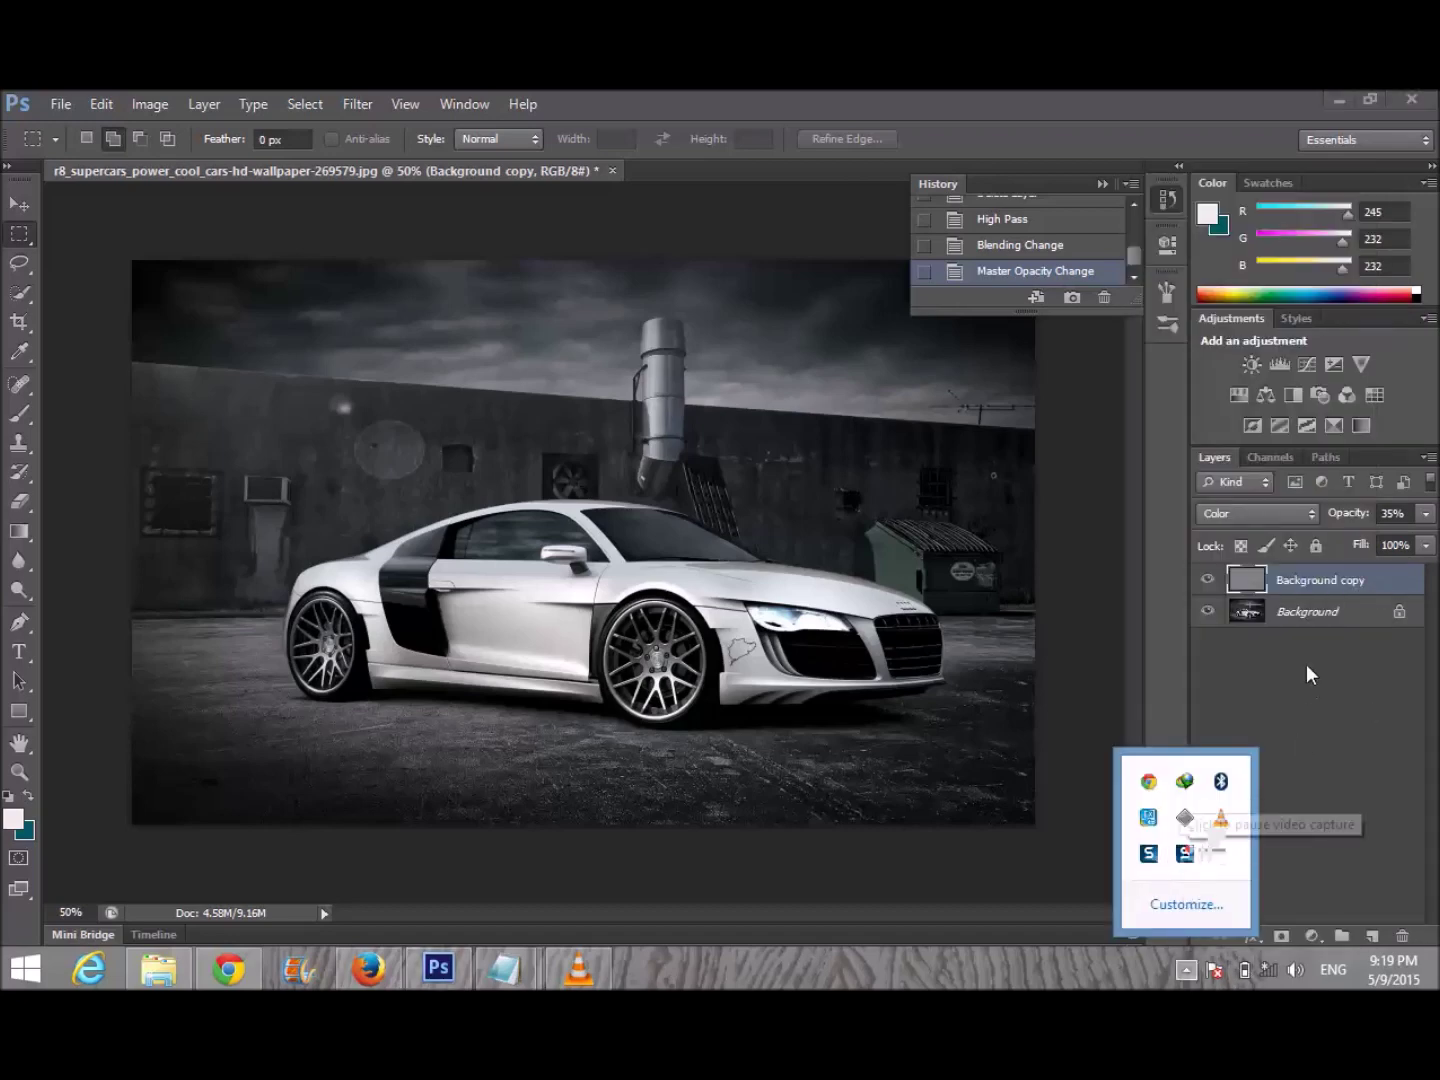
pyautogui.click(1340, 586)
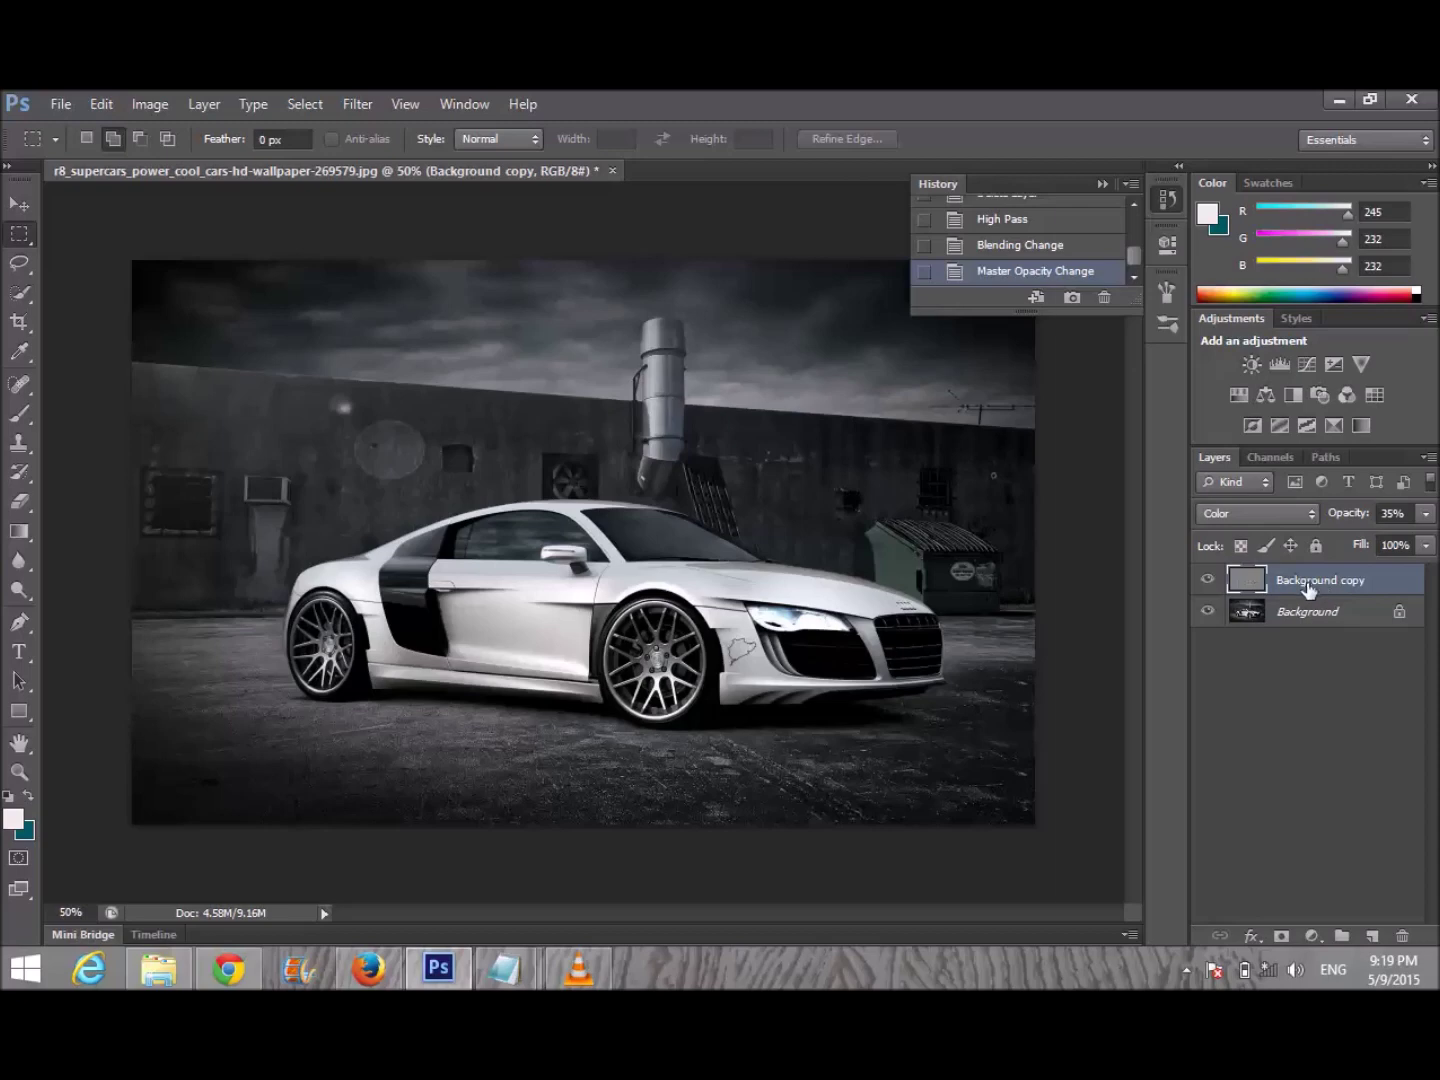
pyautogui.rightClick(1308, 584)
pyautogui.click(1201, 724)
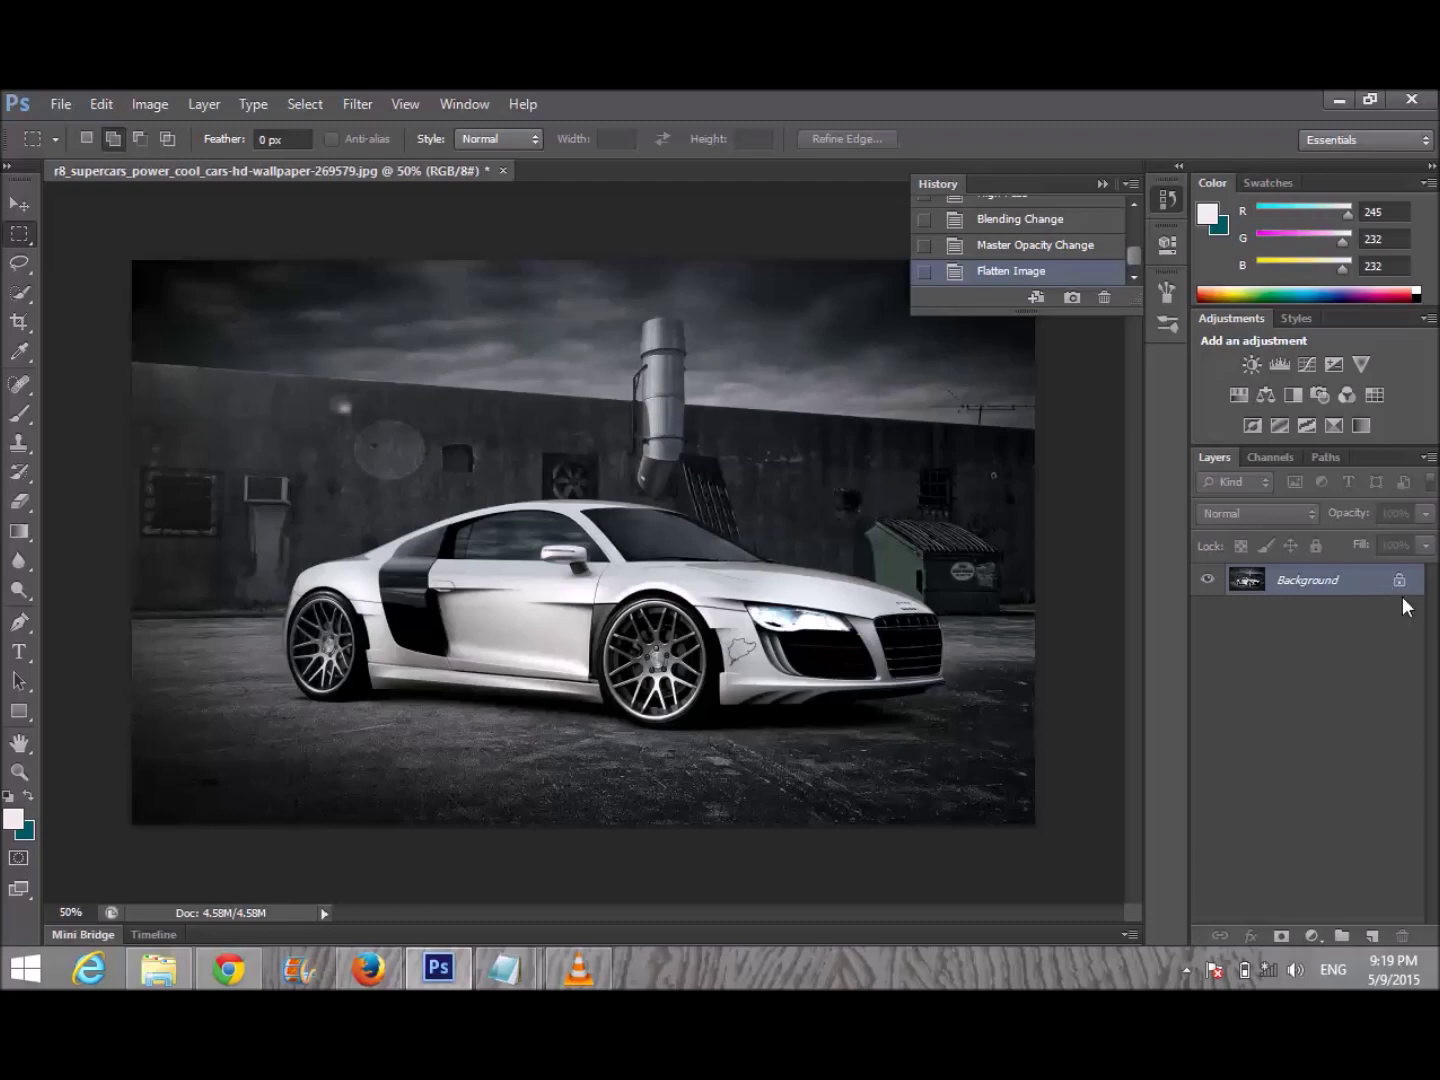
# Duplicate Background again and give the new copy a 9.3-pixel Gaussian Blur.
pyautogui.moveTo(1376, 590); pyautogui.dragTo(1374, 933)
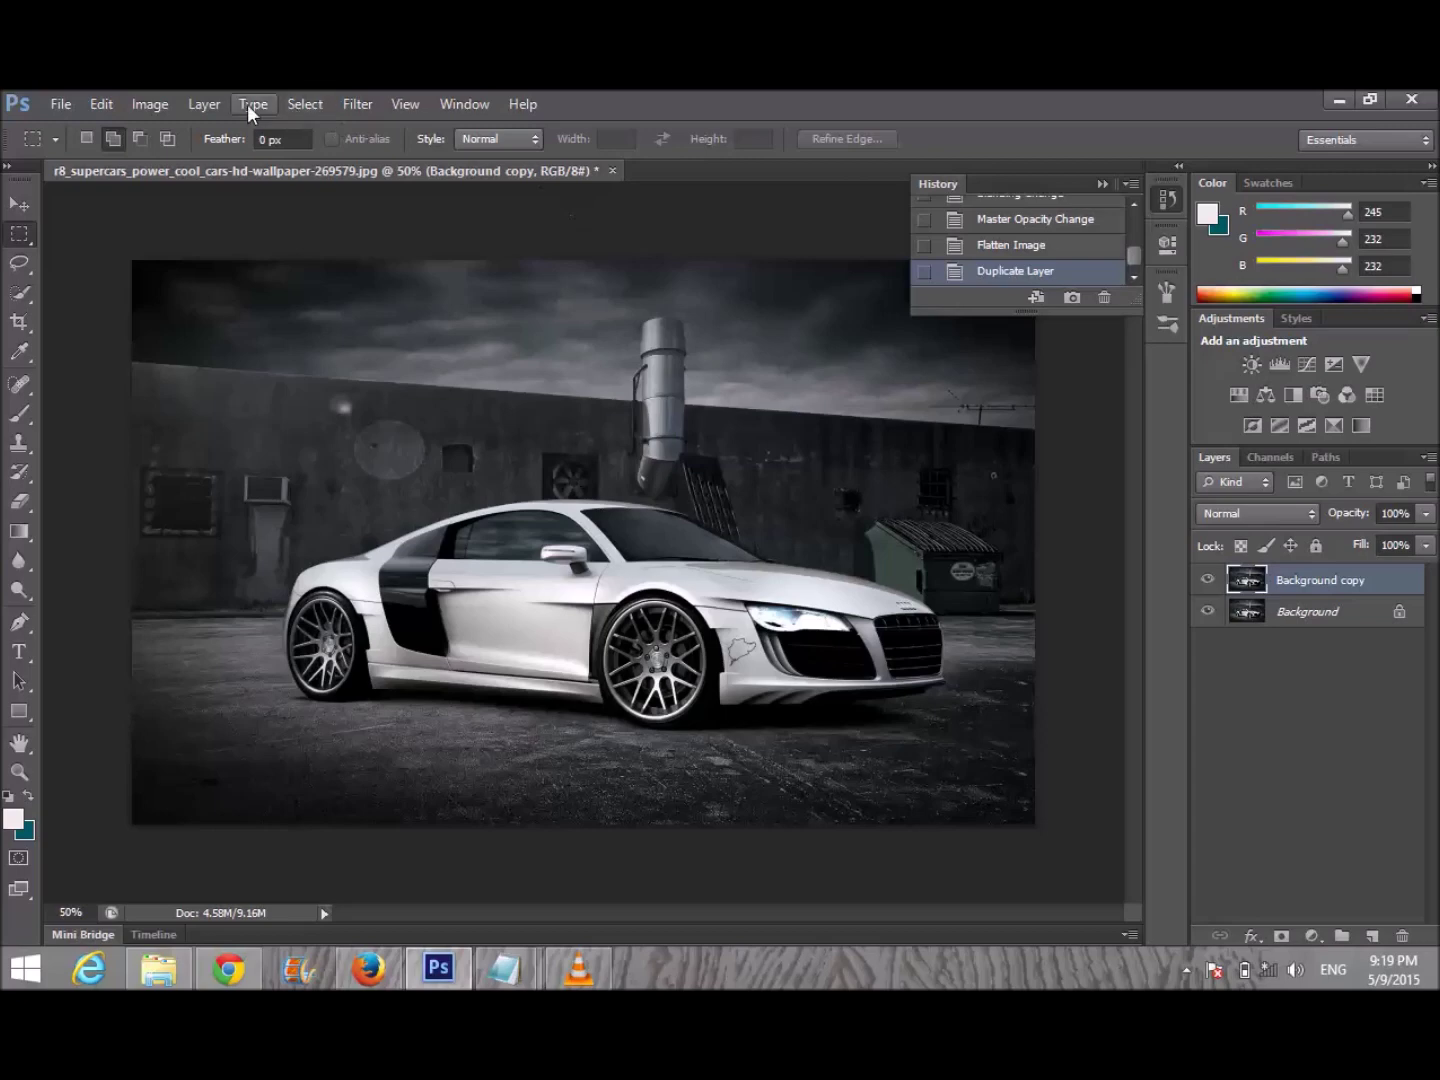
pyautogui.click(357, 104)
pyautogui.moveTo(546, 339)
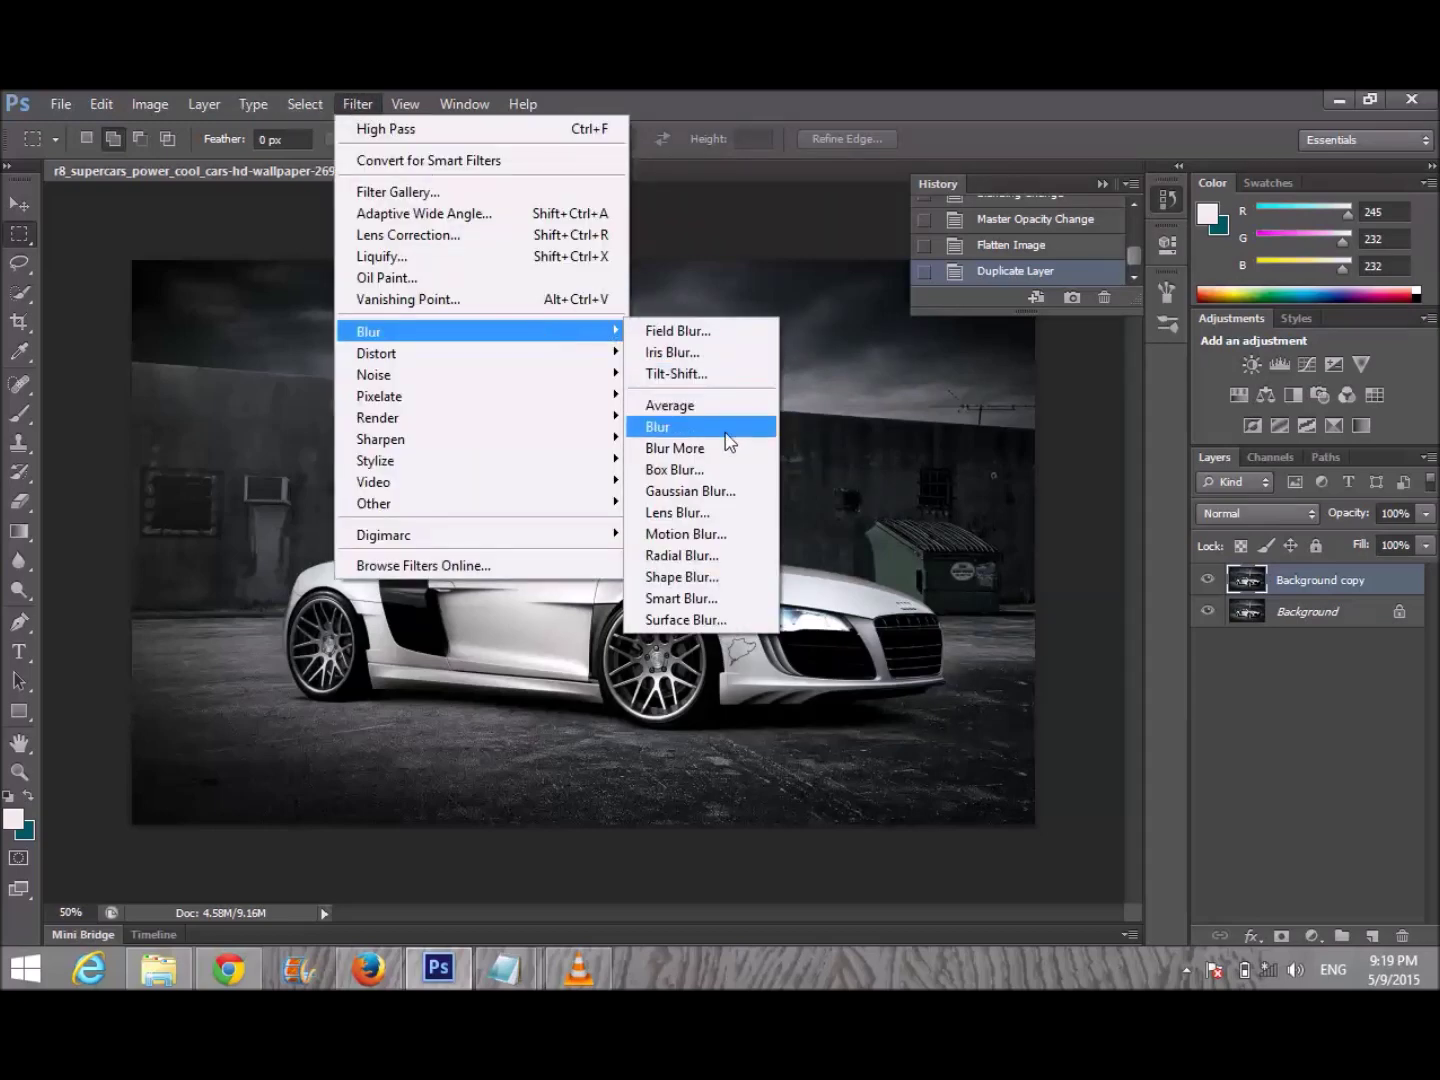
pyautogui.click(719, 490)
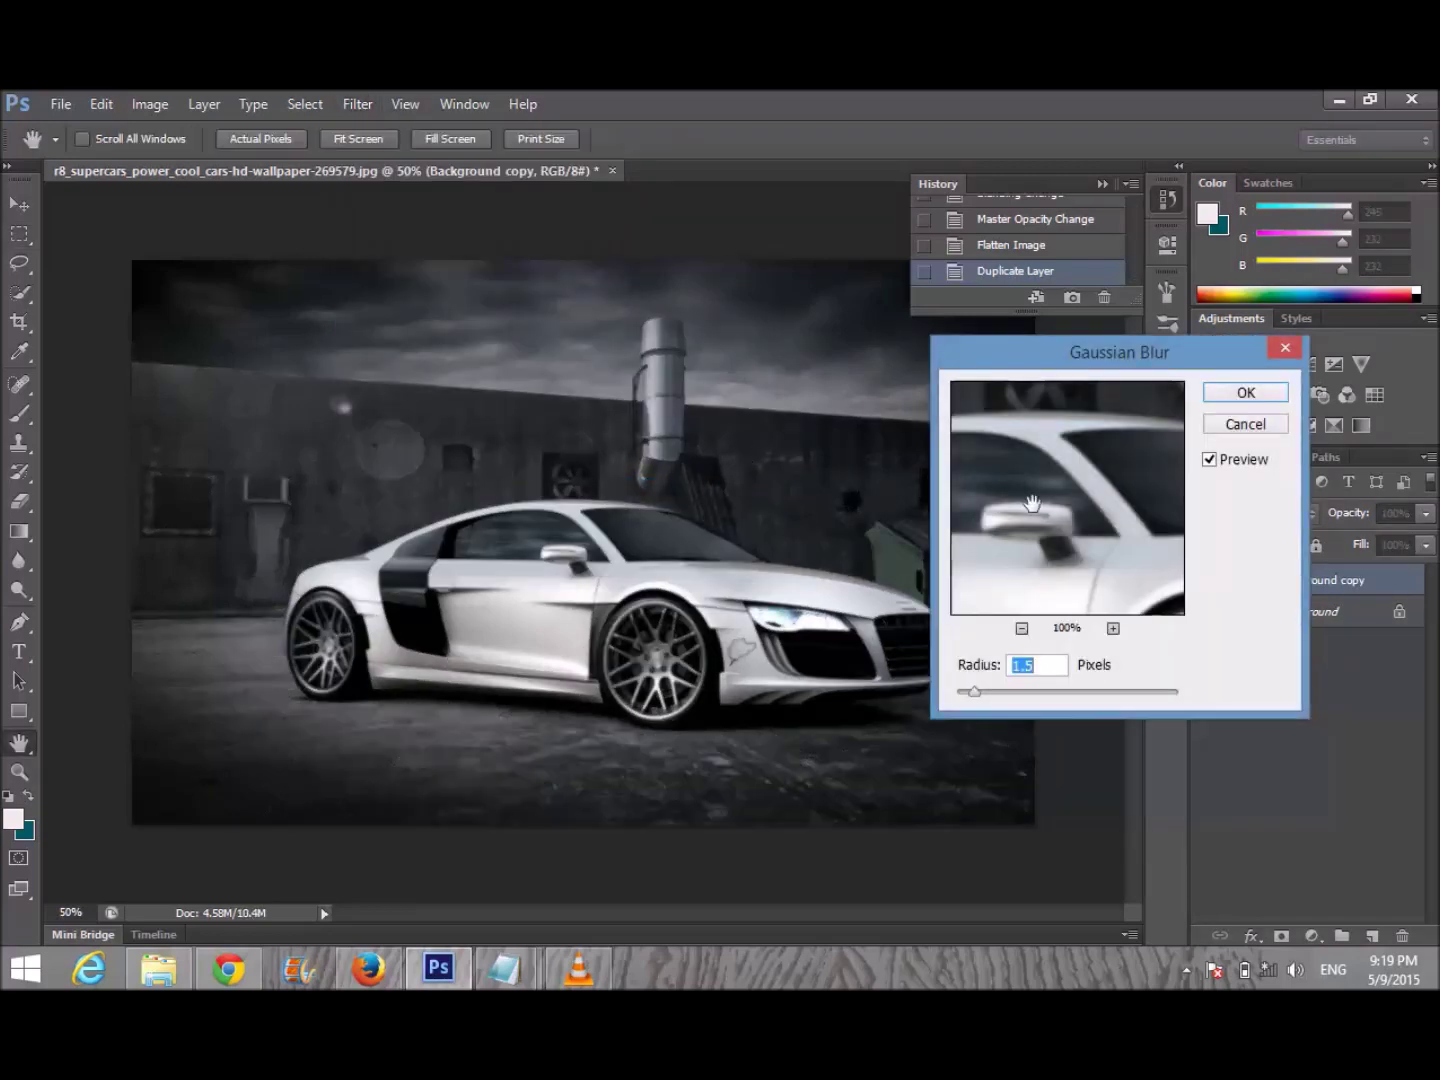
pyautogui.write('9.3')
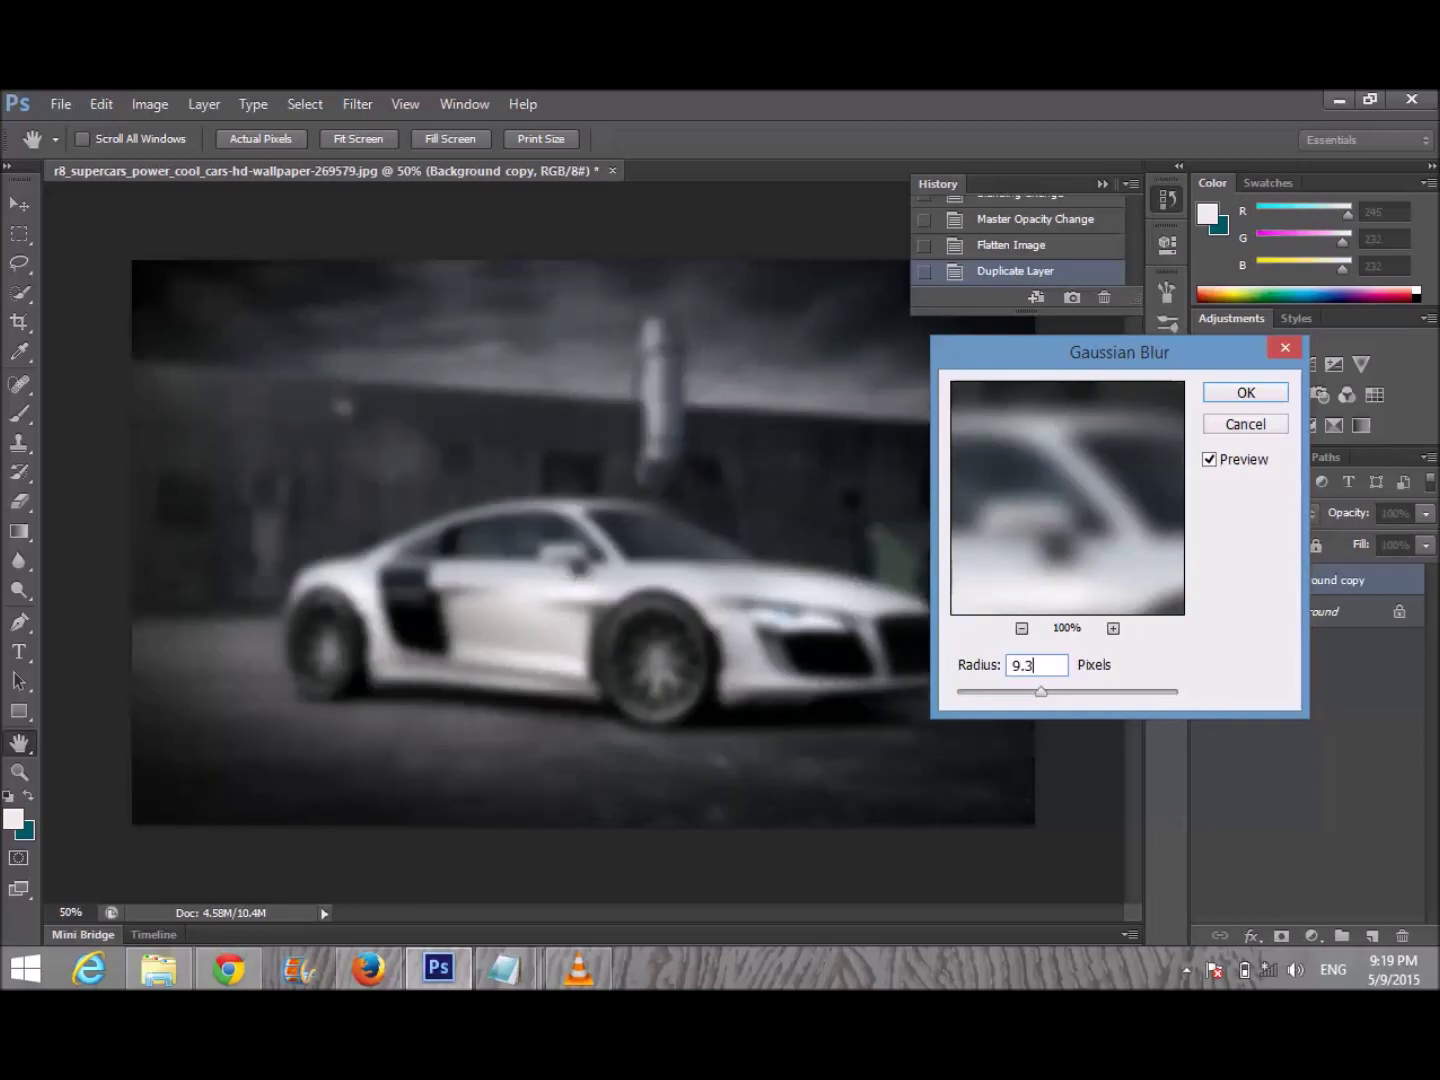
pyautogui.click(1275, 392)
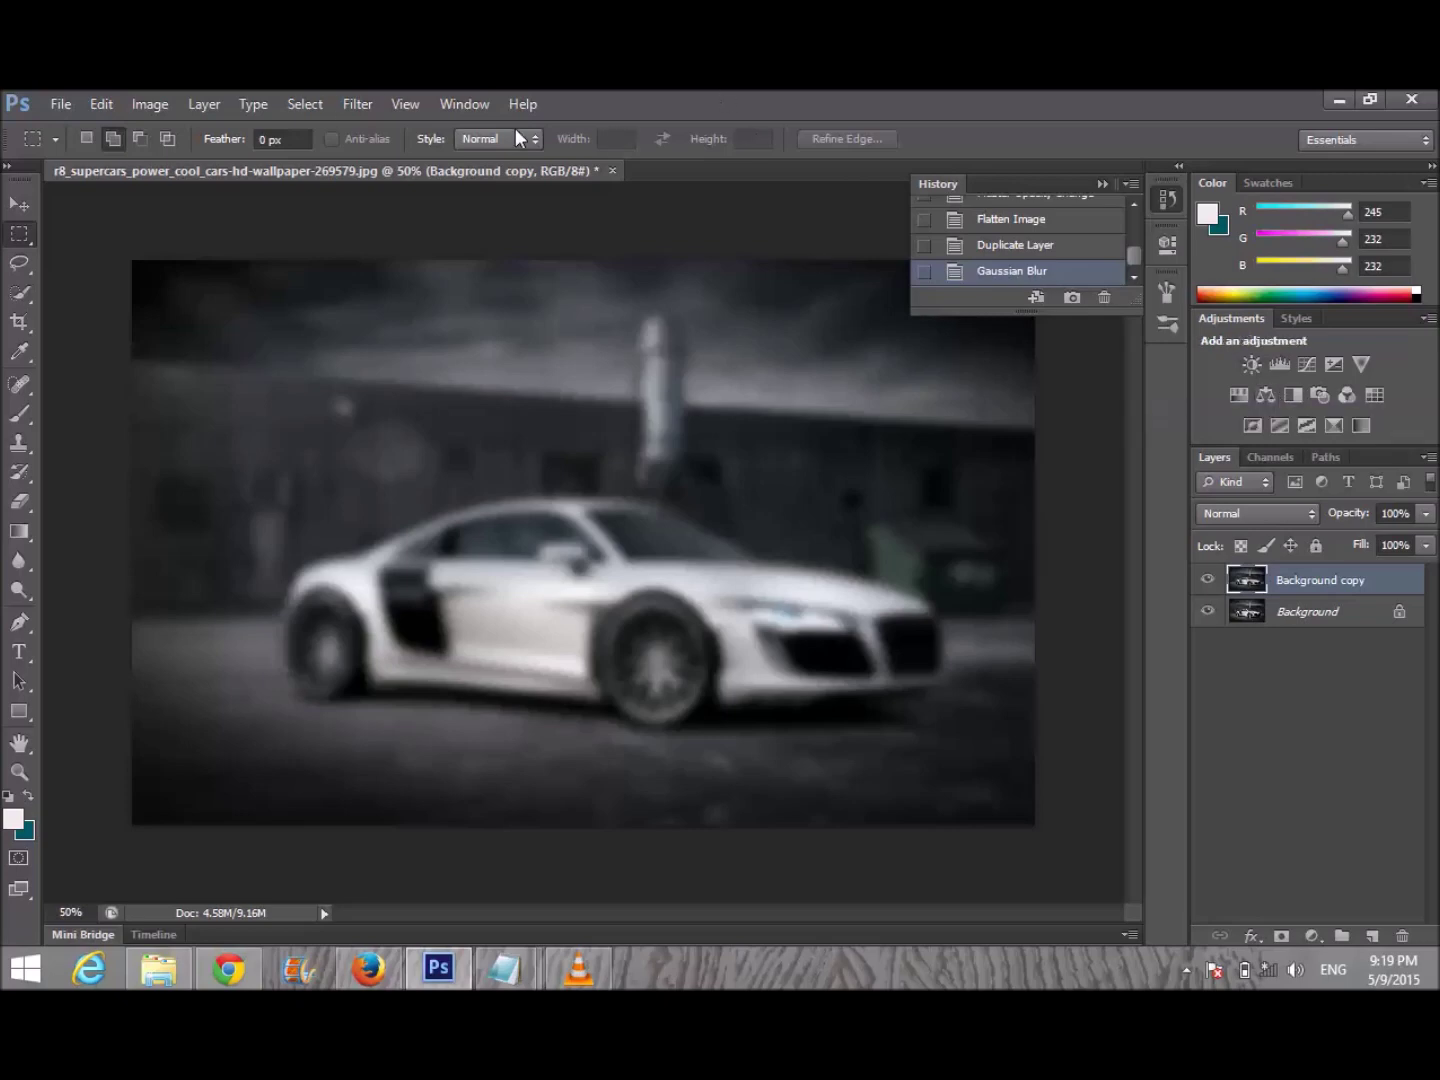
pyautogui.click(357, 104)
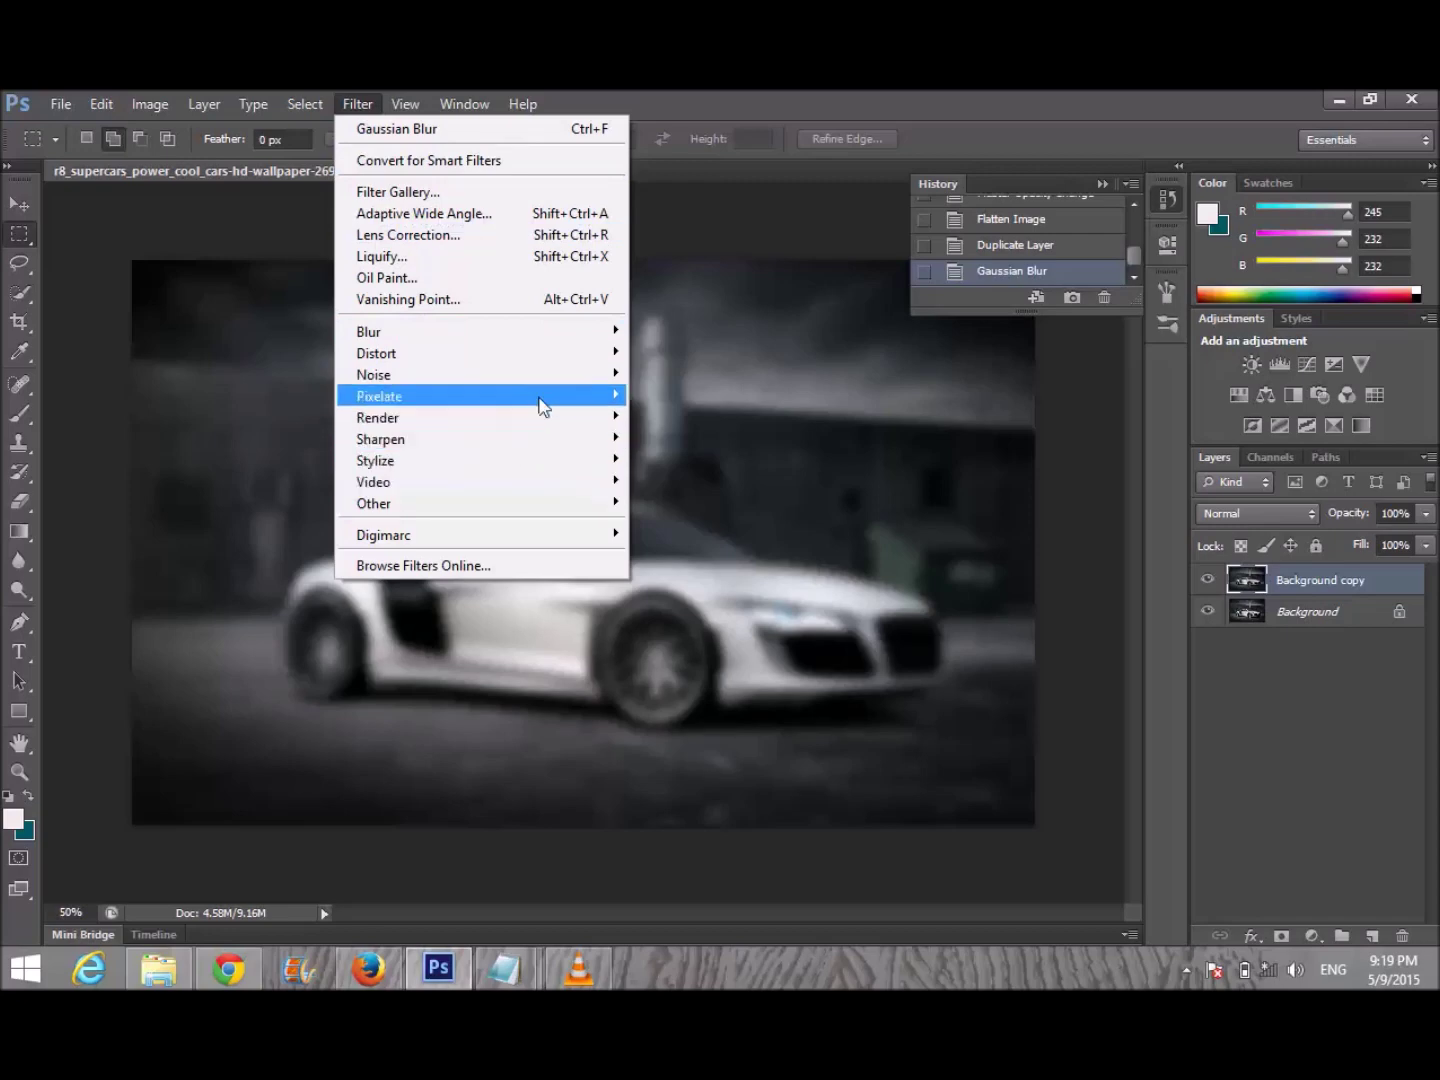
# Add about 3% Uniform noise to the blurred Background copy.
pyautogui.moveTo(546, 375)
pyautogui.click(679, 378)
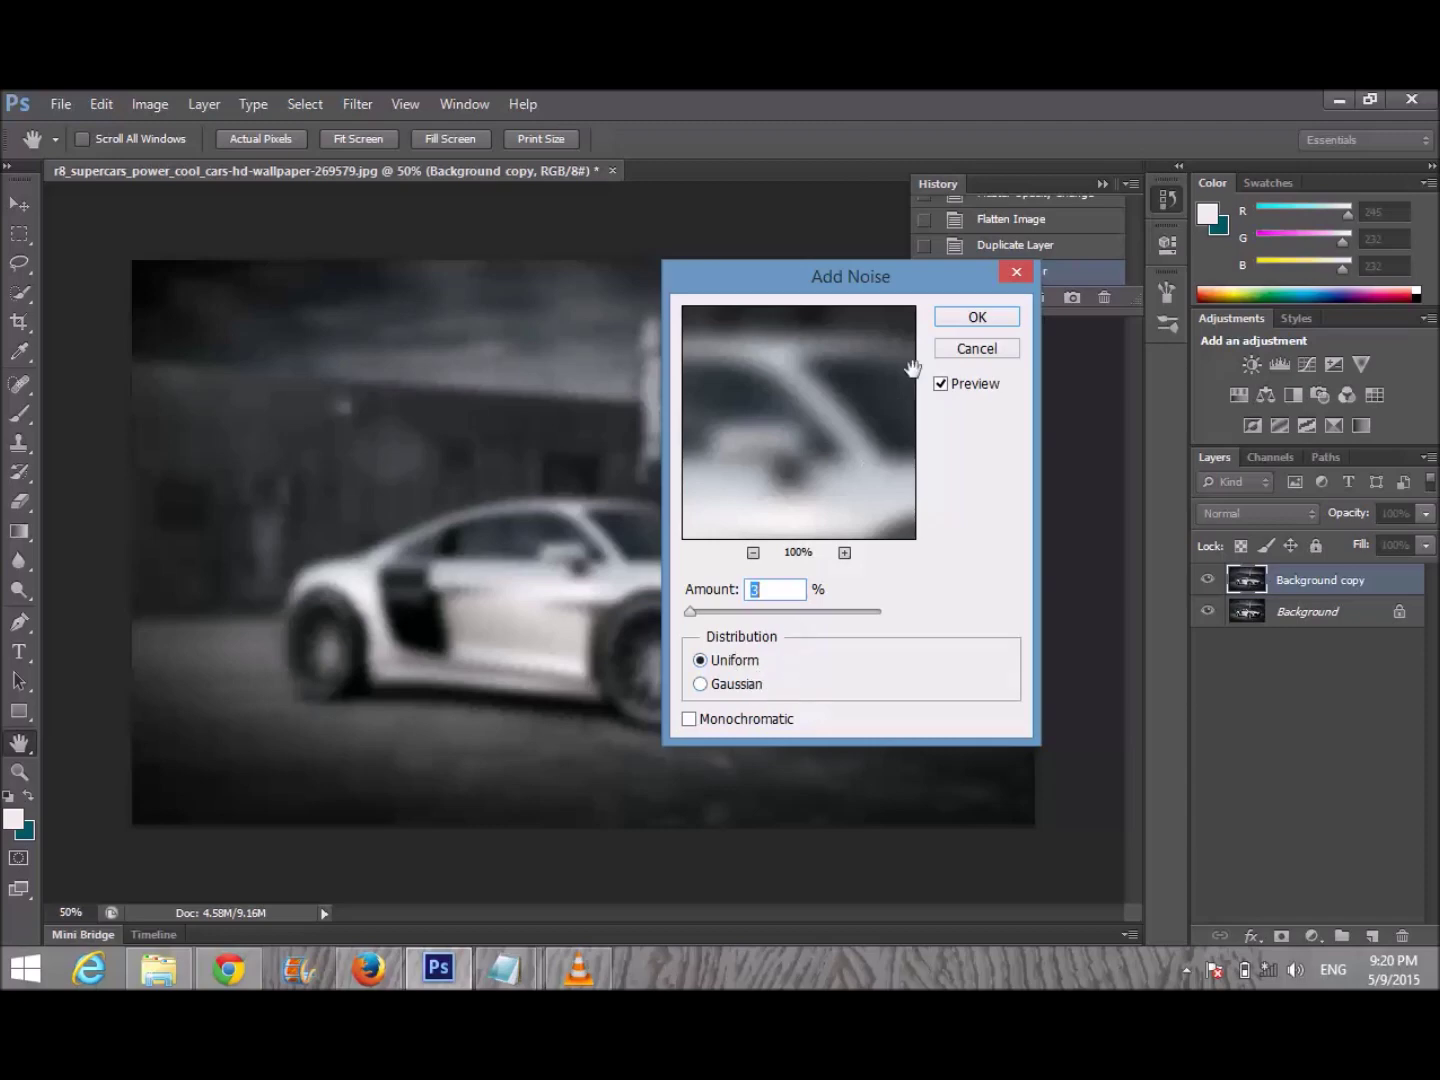
pyautogui.click(966, 317)
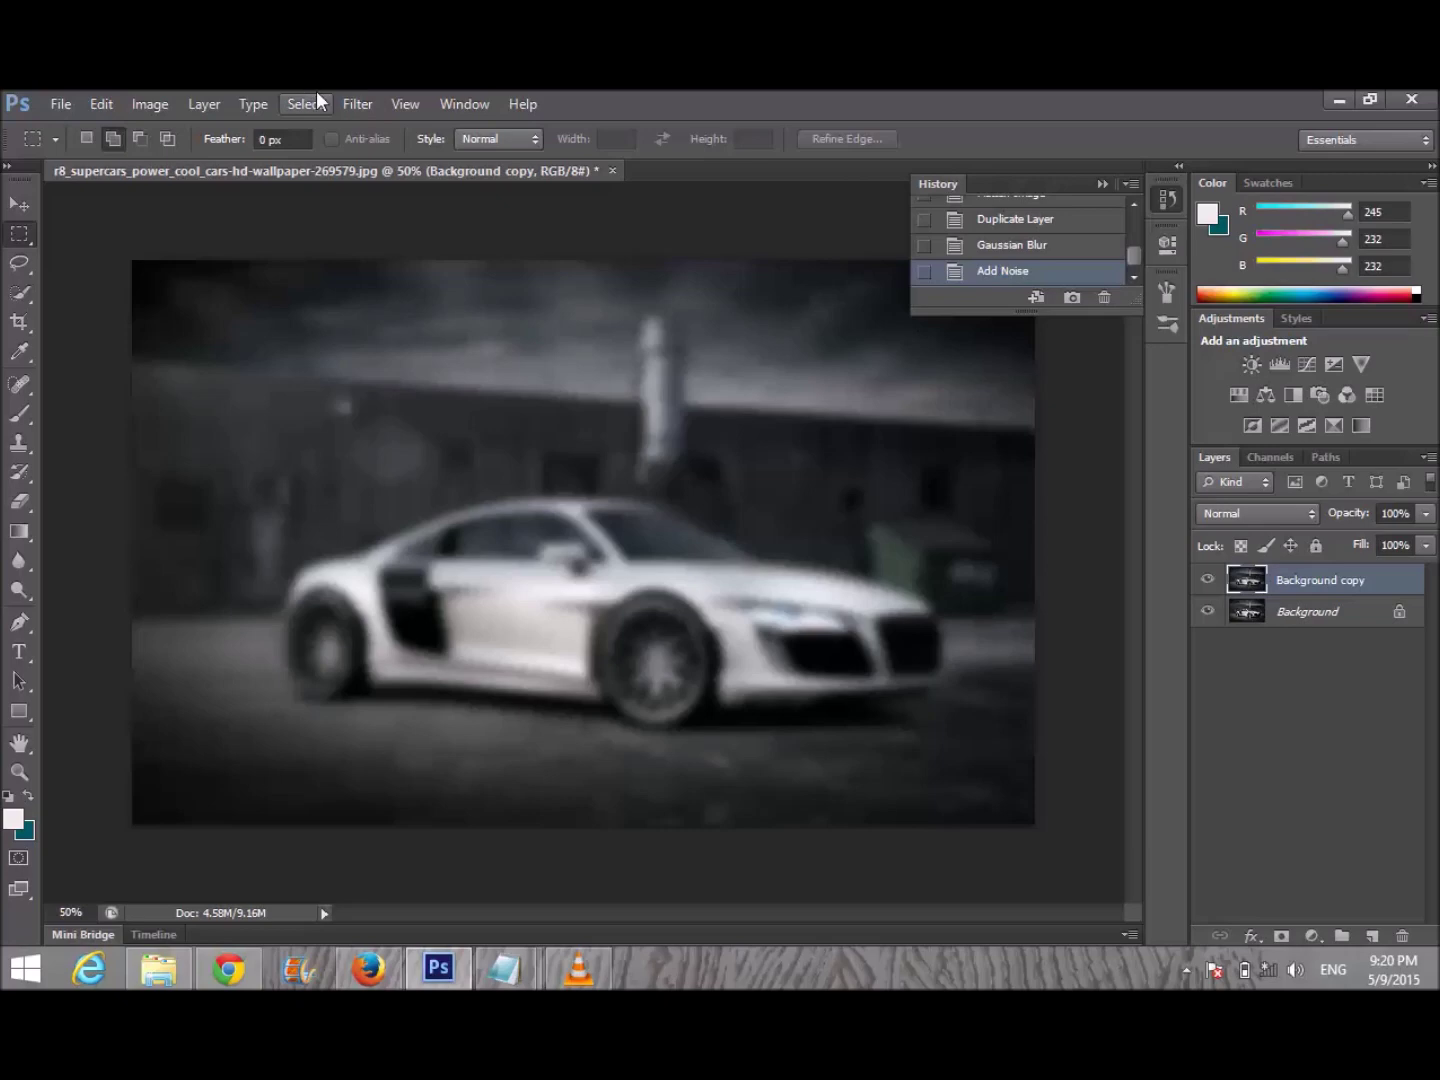
# Add a black Hide All layer mask to the blurred Background copy.
pyautogui.click(212, 104)
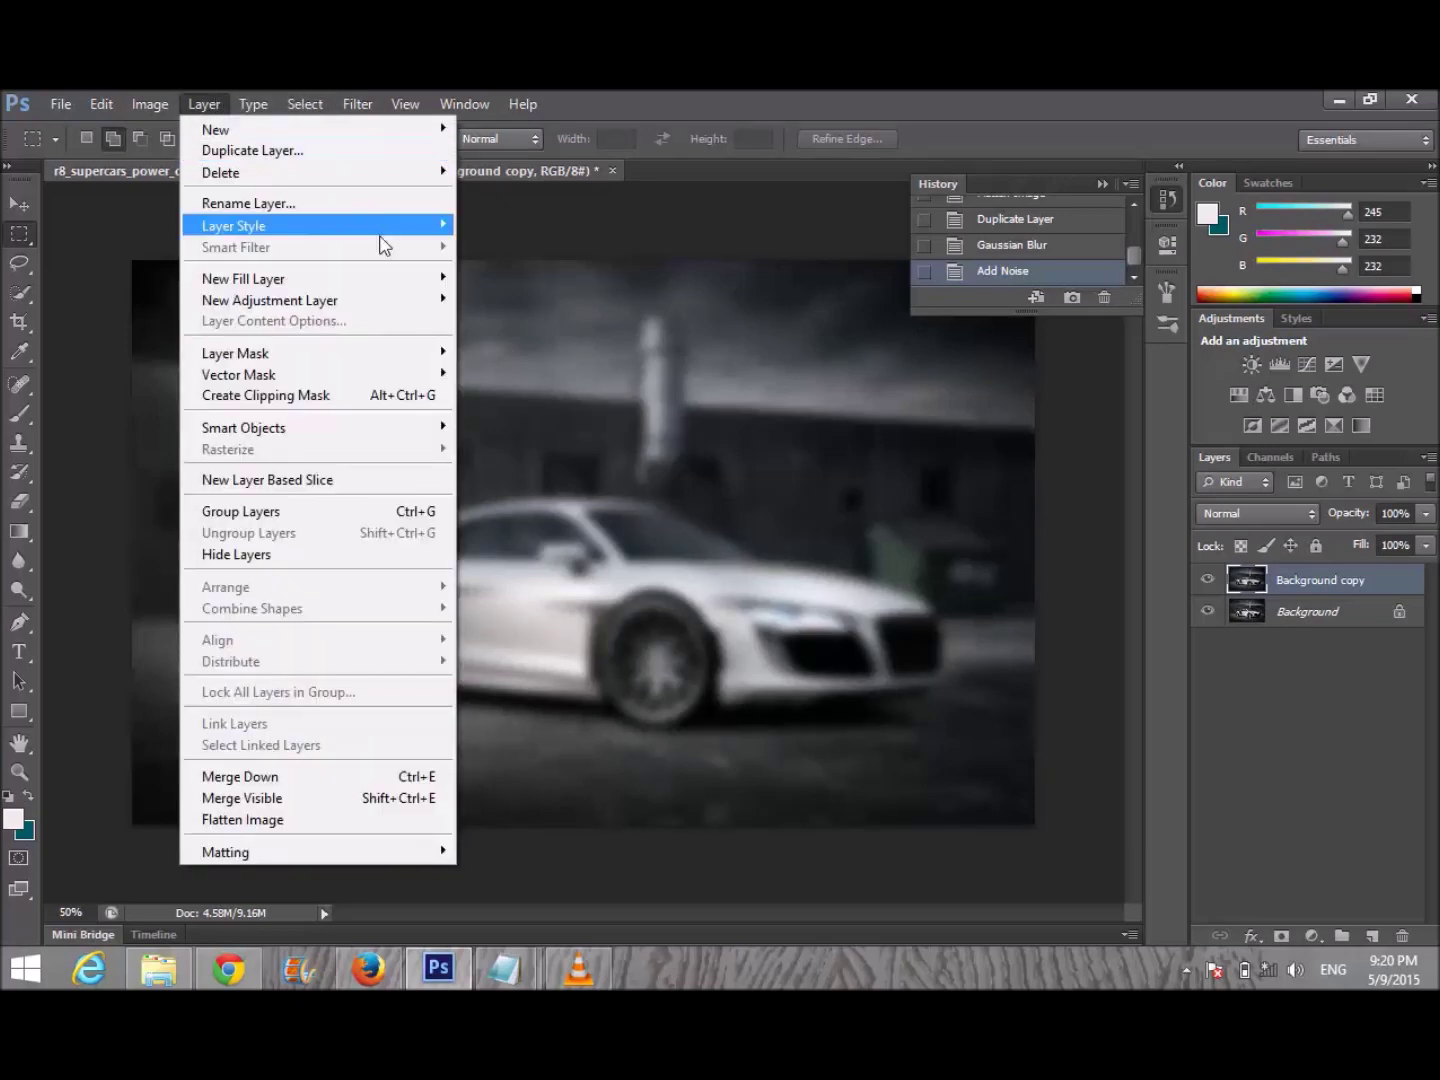
pyautogui.moveTo(434, 353)
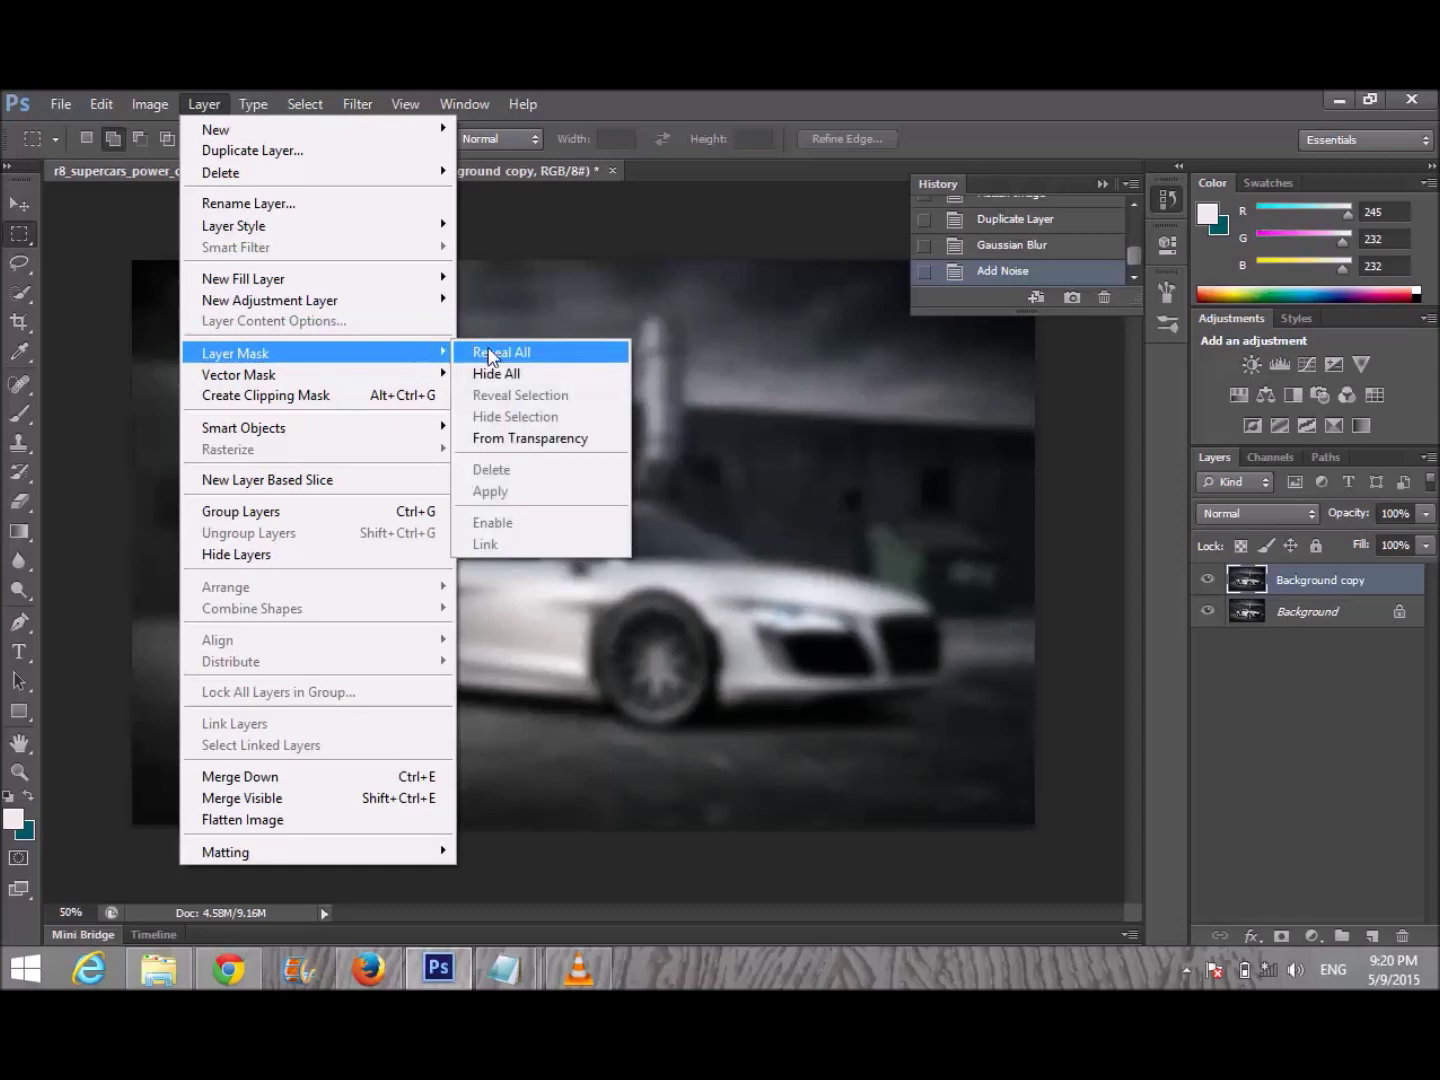
pyautogui.click(508, 374)
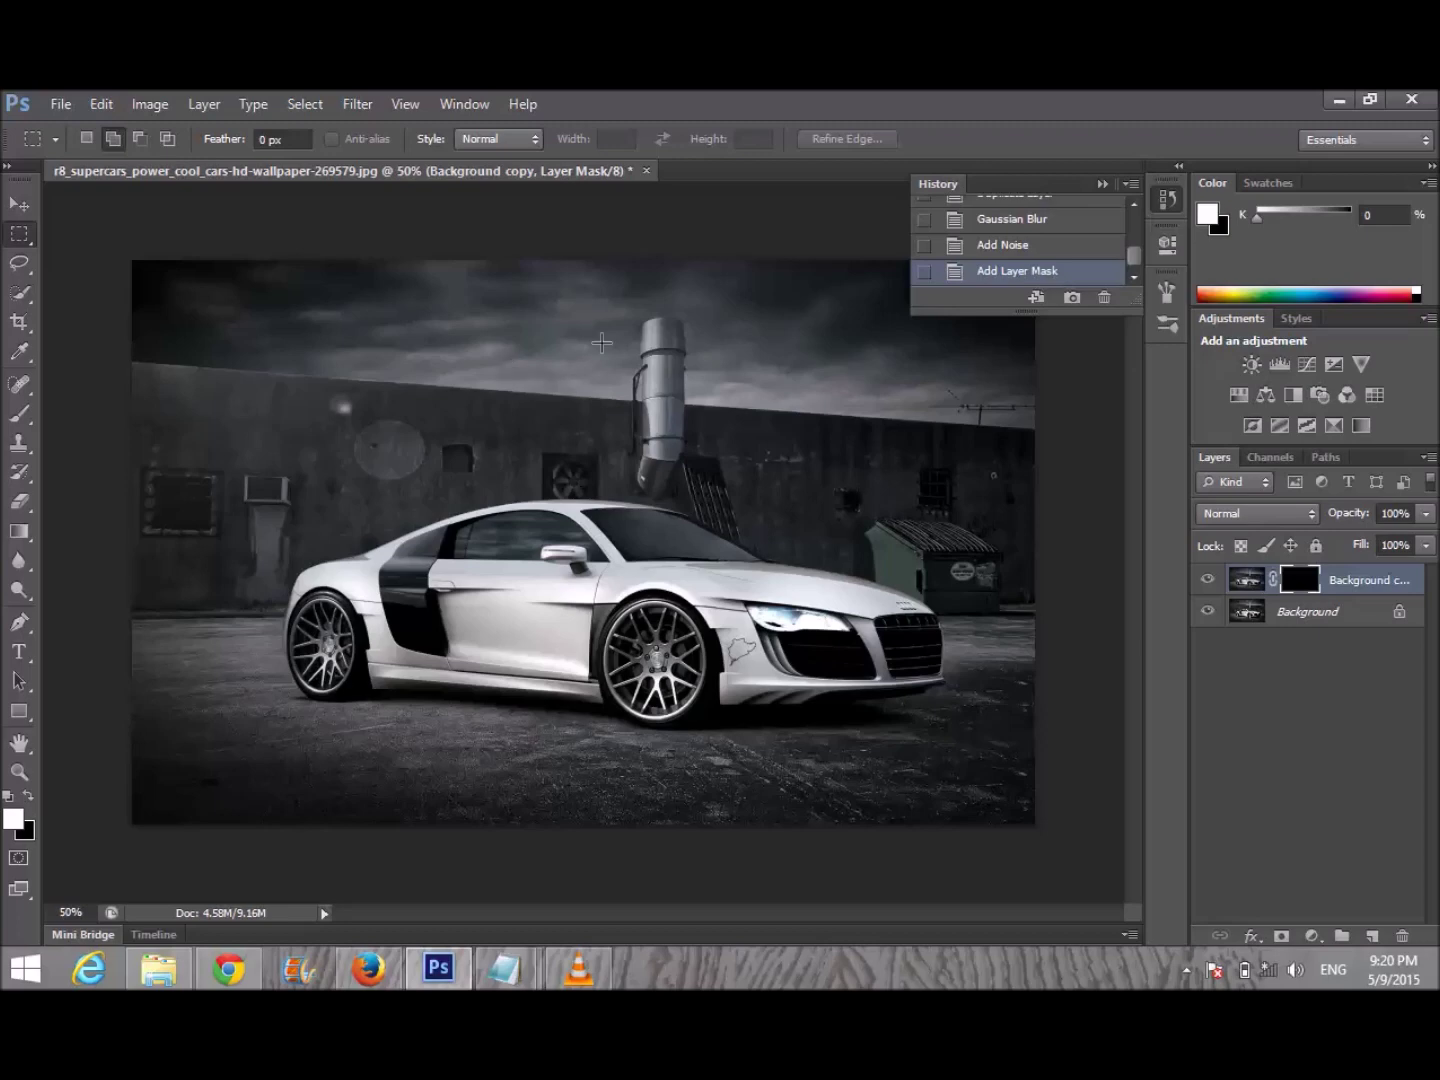
pyautogui.click(21, 413)
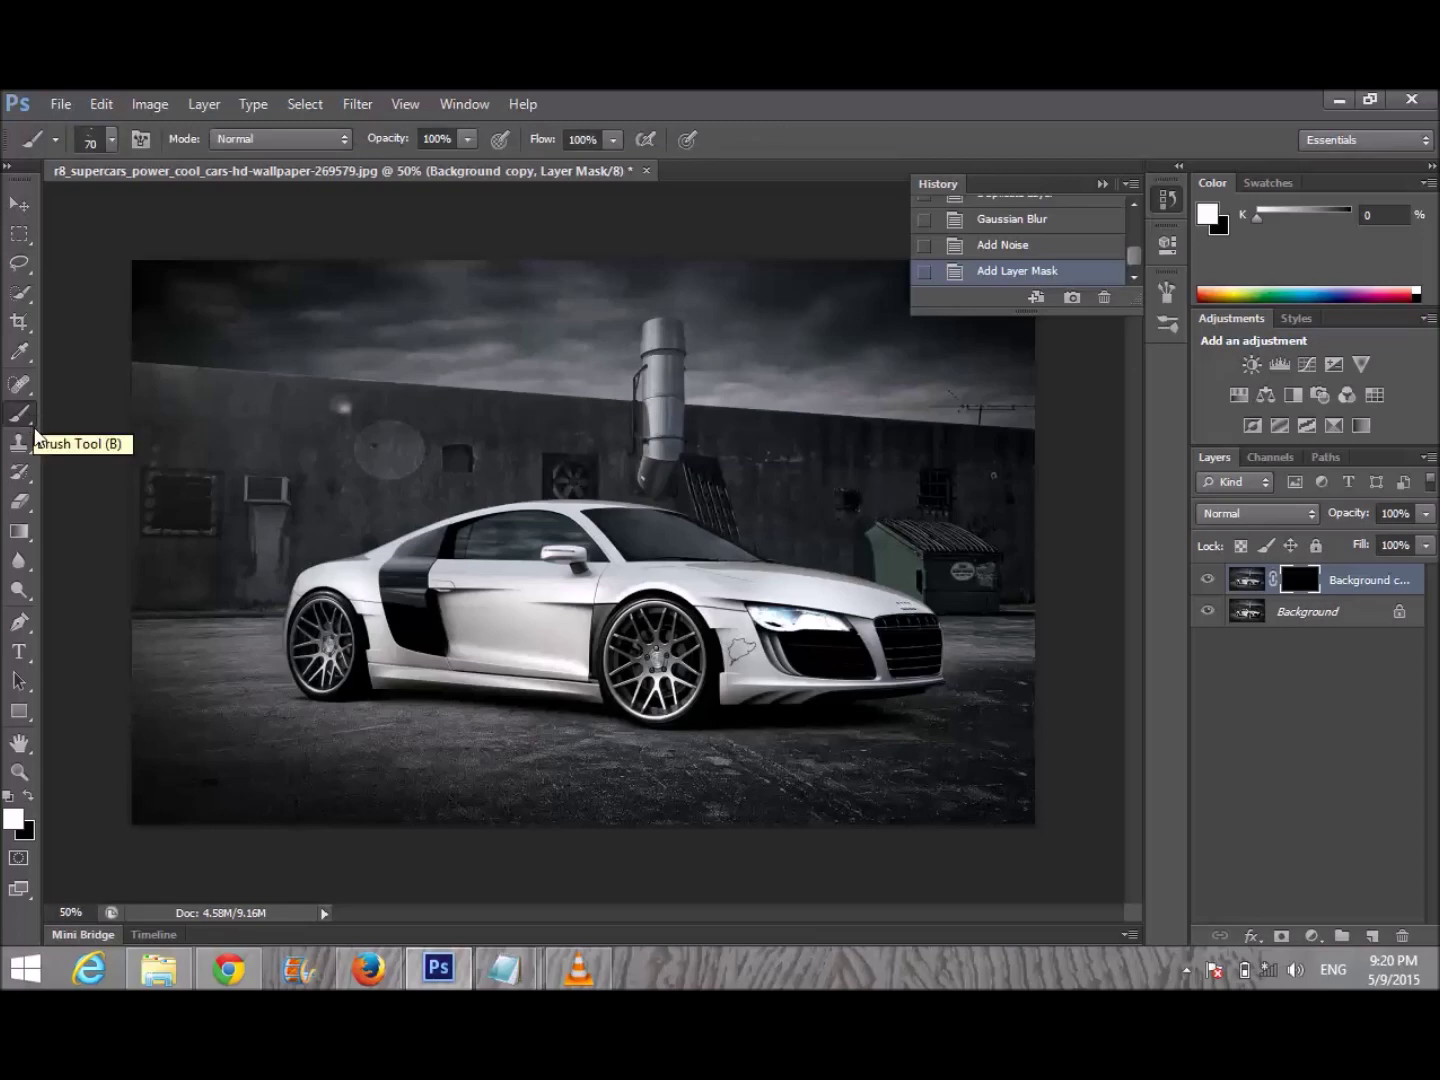
# Lower the blurred copy's opacity to 30% and target its layer mask for painting.
pyautogui.click(1425, 515)
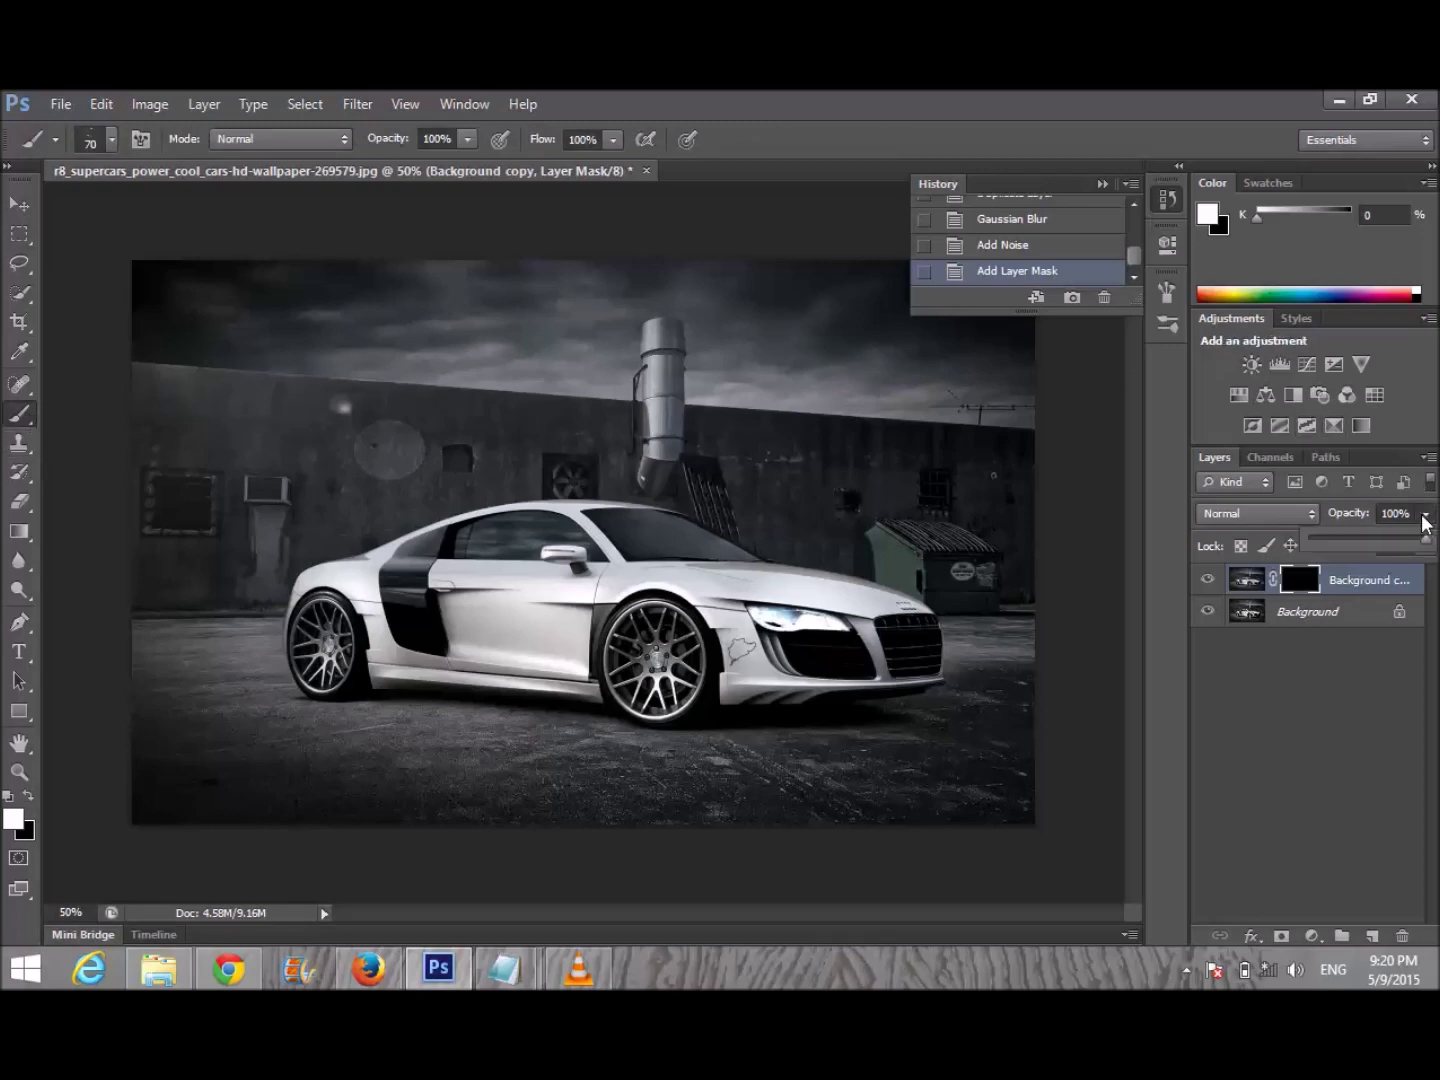
pyautogui.click(1355, 543)
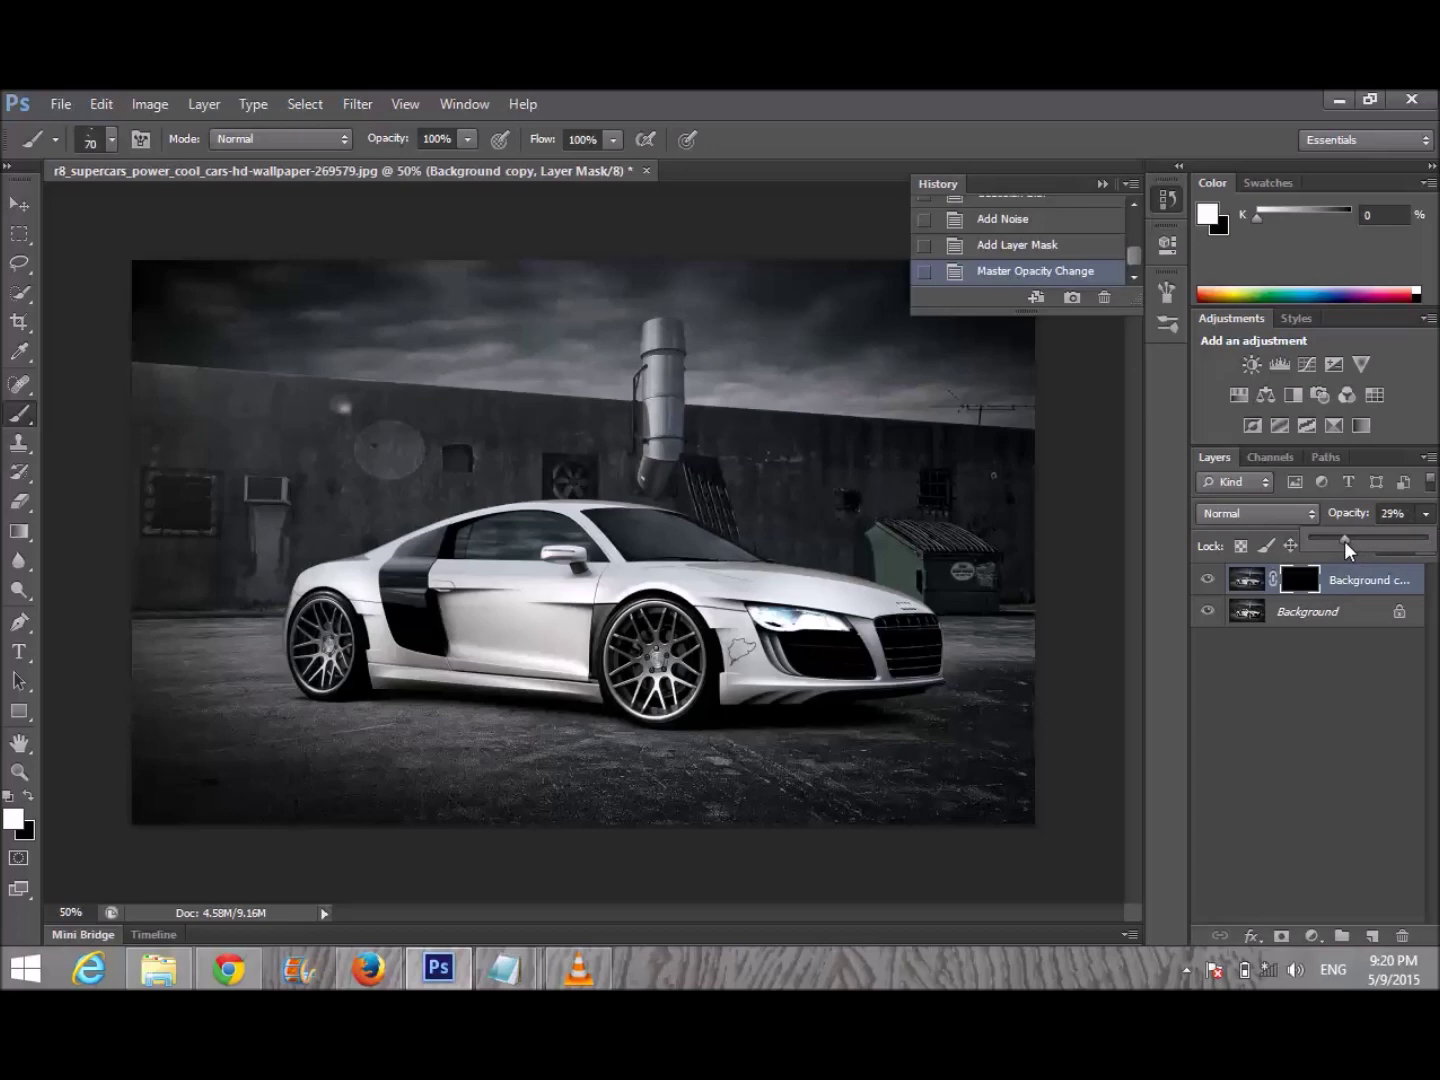
pyautogui.moveTo(1343, 541); pyautogui.dragTo(1345, 541)
pyautogui.click(1395, 514)
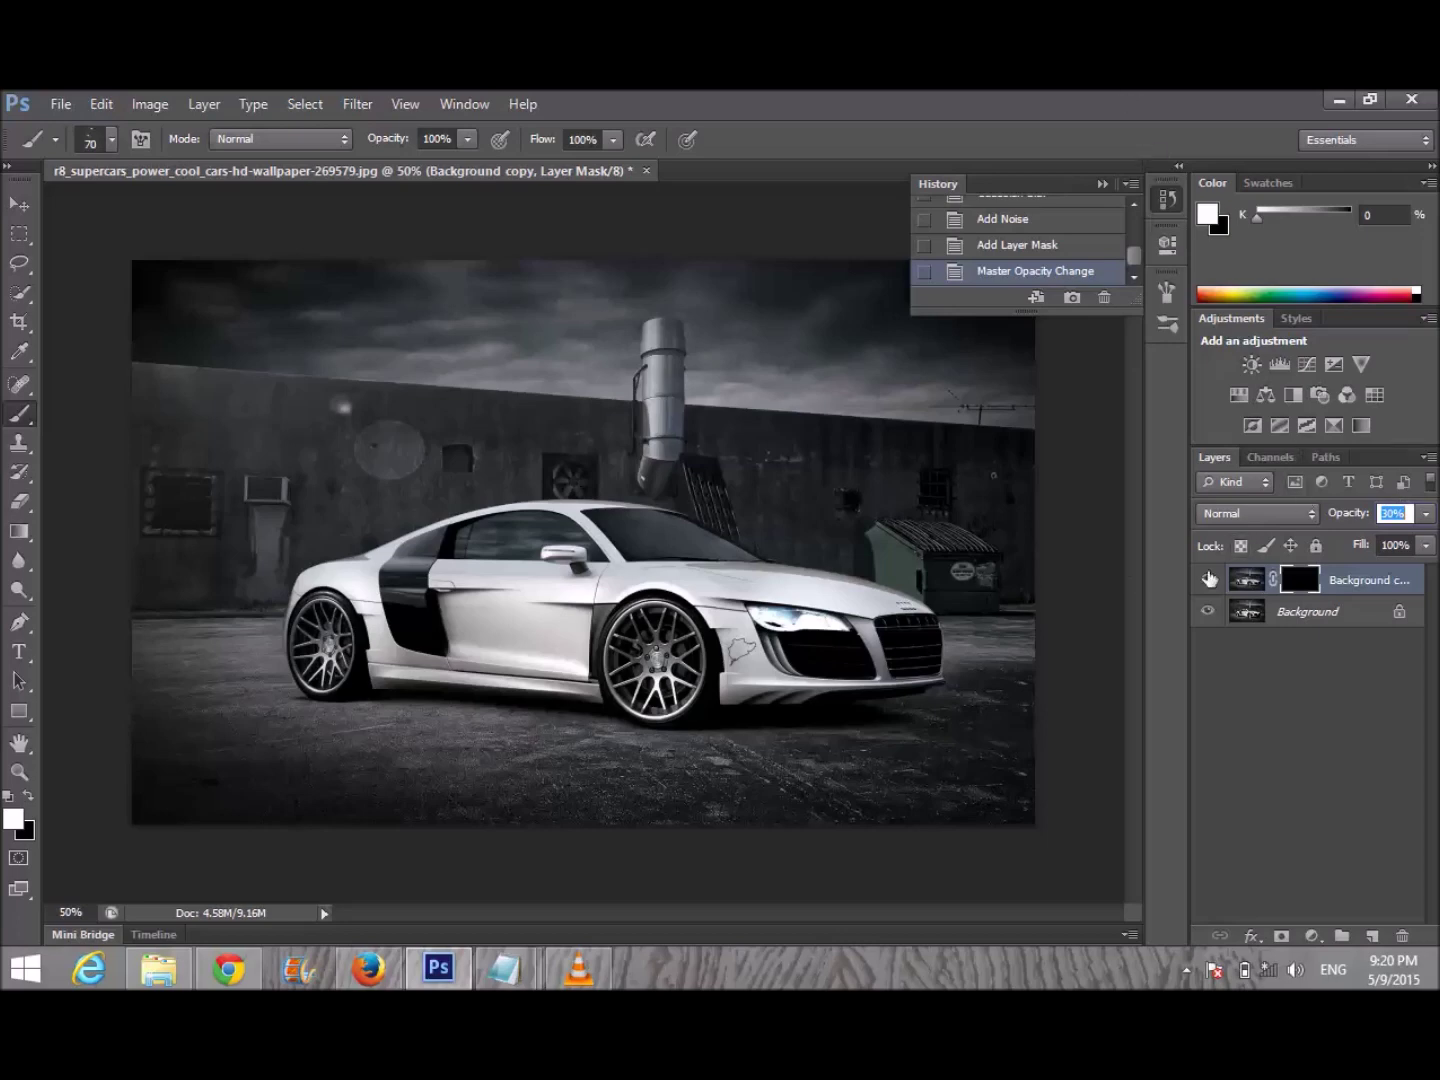
pyautogui.click(1291, 642)
pyautogui.click(1301, 579)
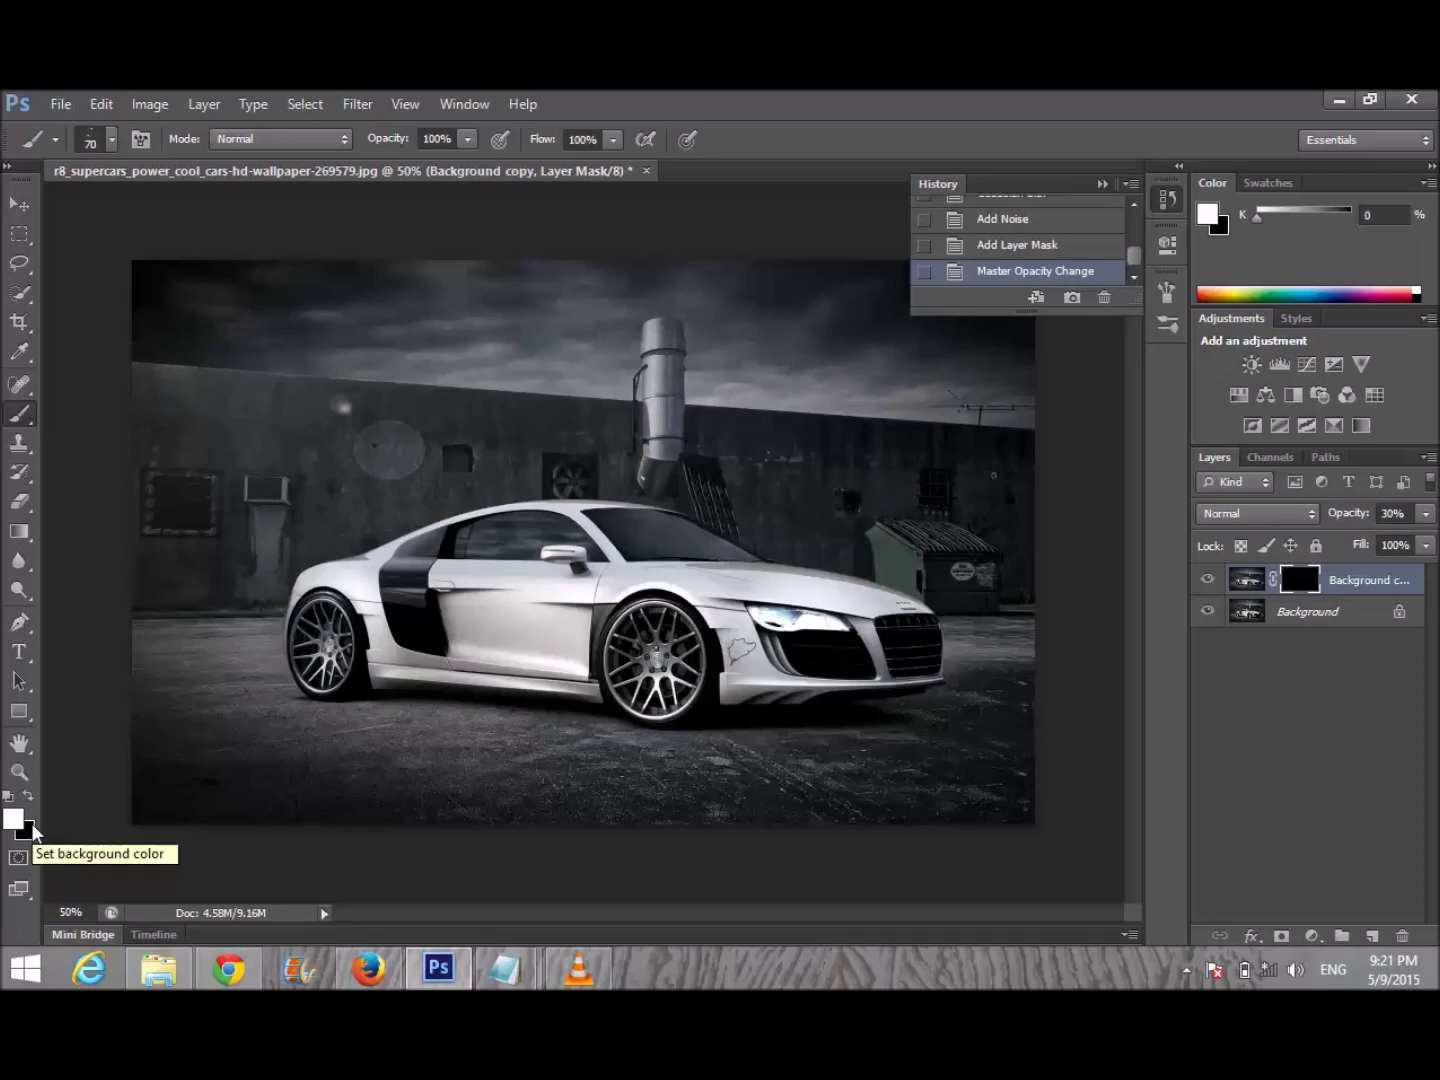
# Choose the Brush on Light Weave preset and enlarge it to 41 px.
pyautogui.rightClick(239, 657)
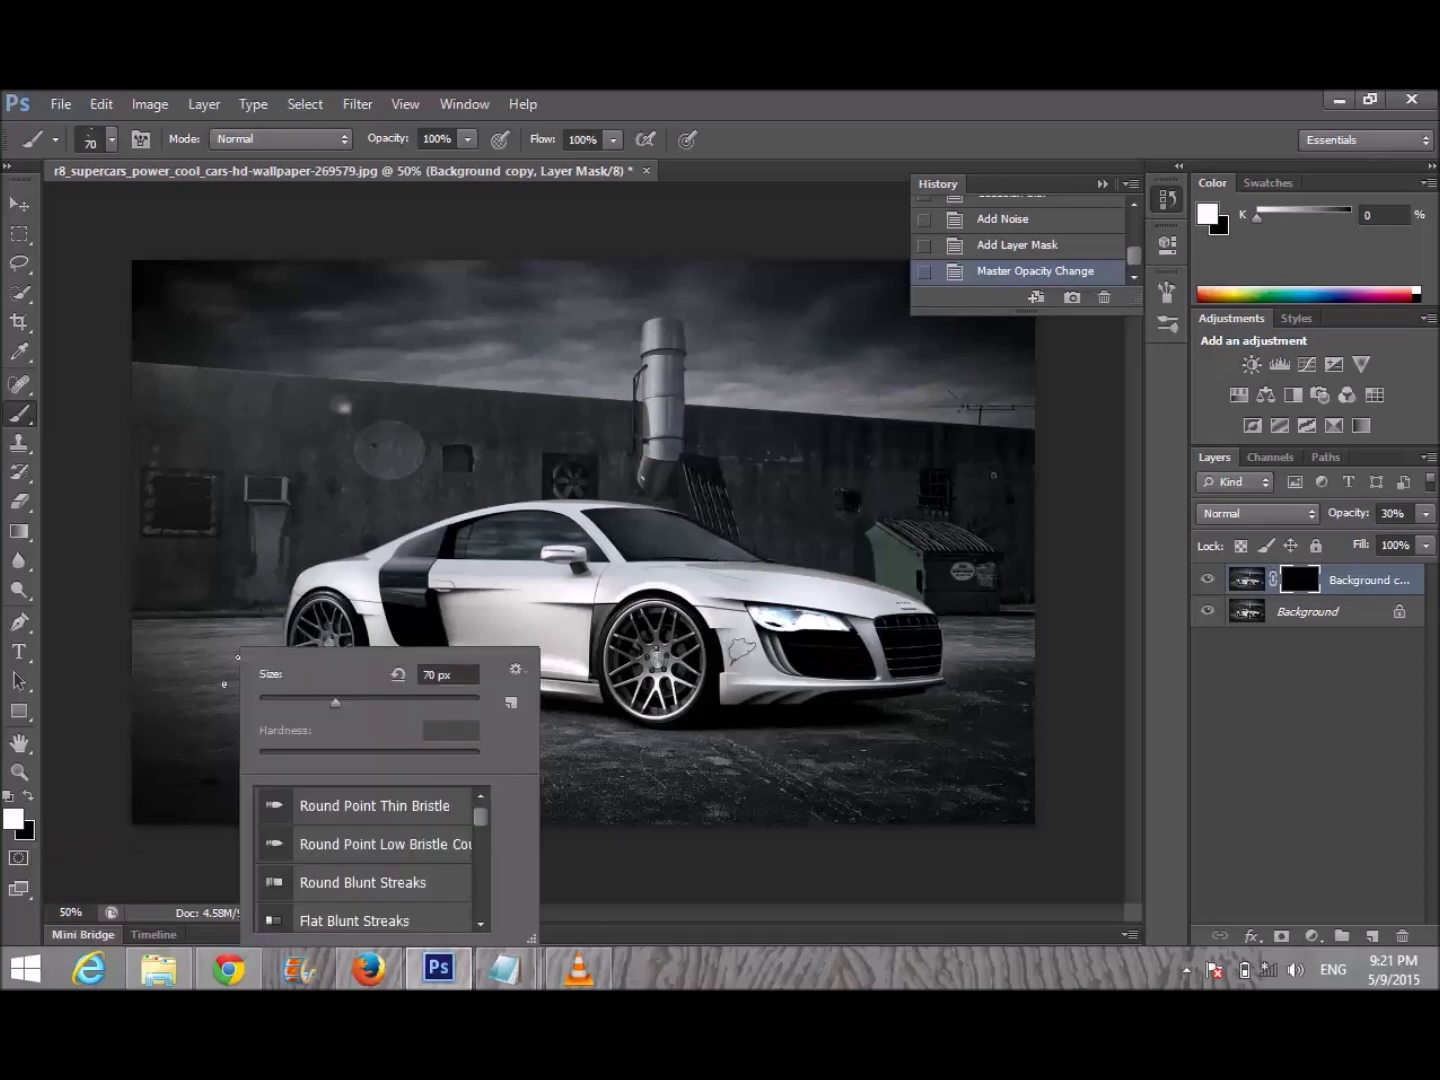
pyautogui.scroll(-6, 405, 841)
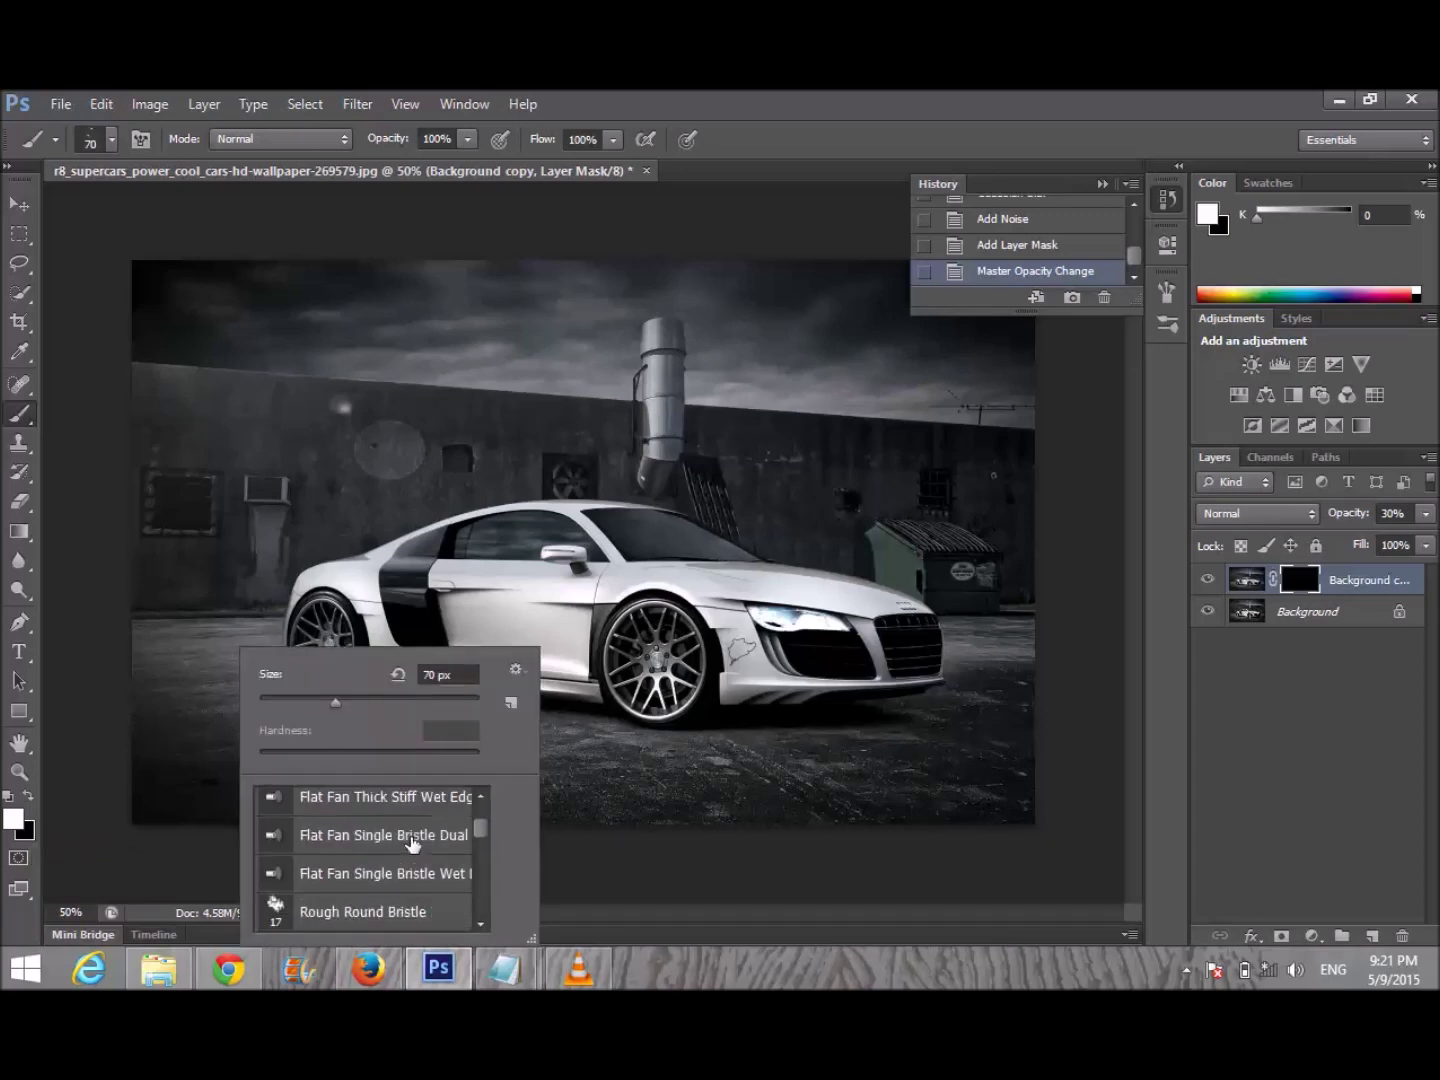
pyautogui.scroll(-4, 374, 862)
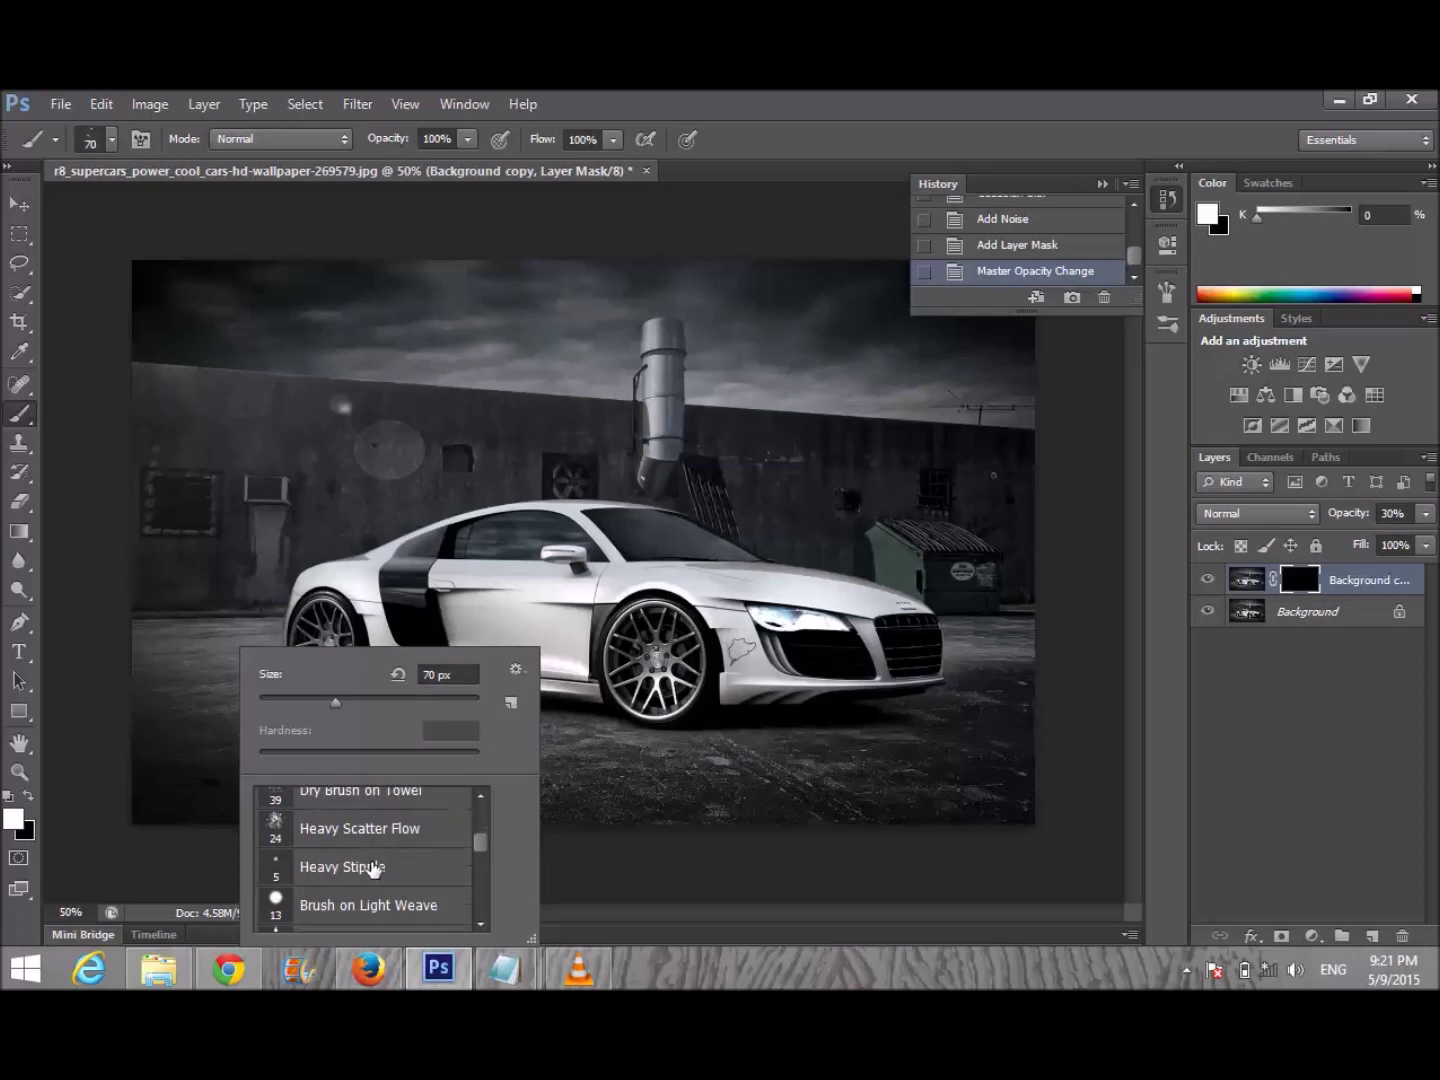
pyautogui.click(373, 867)
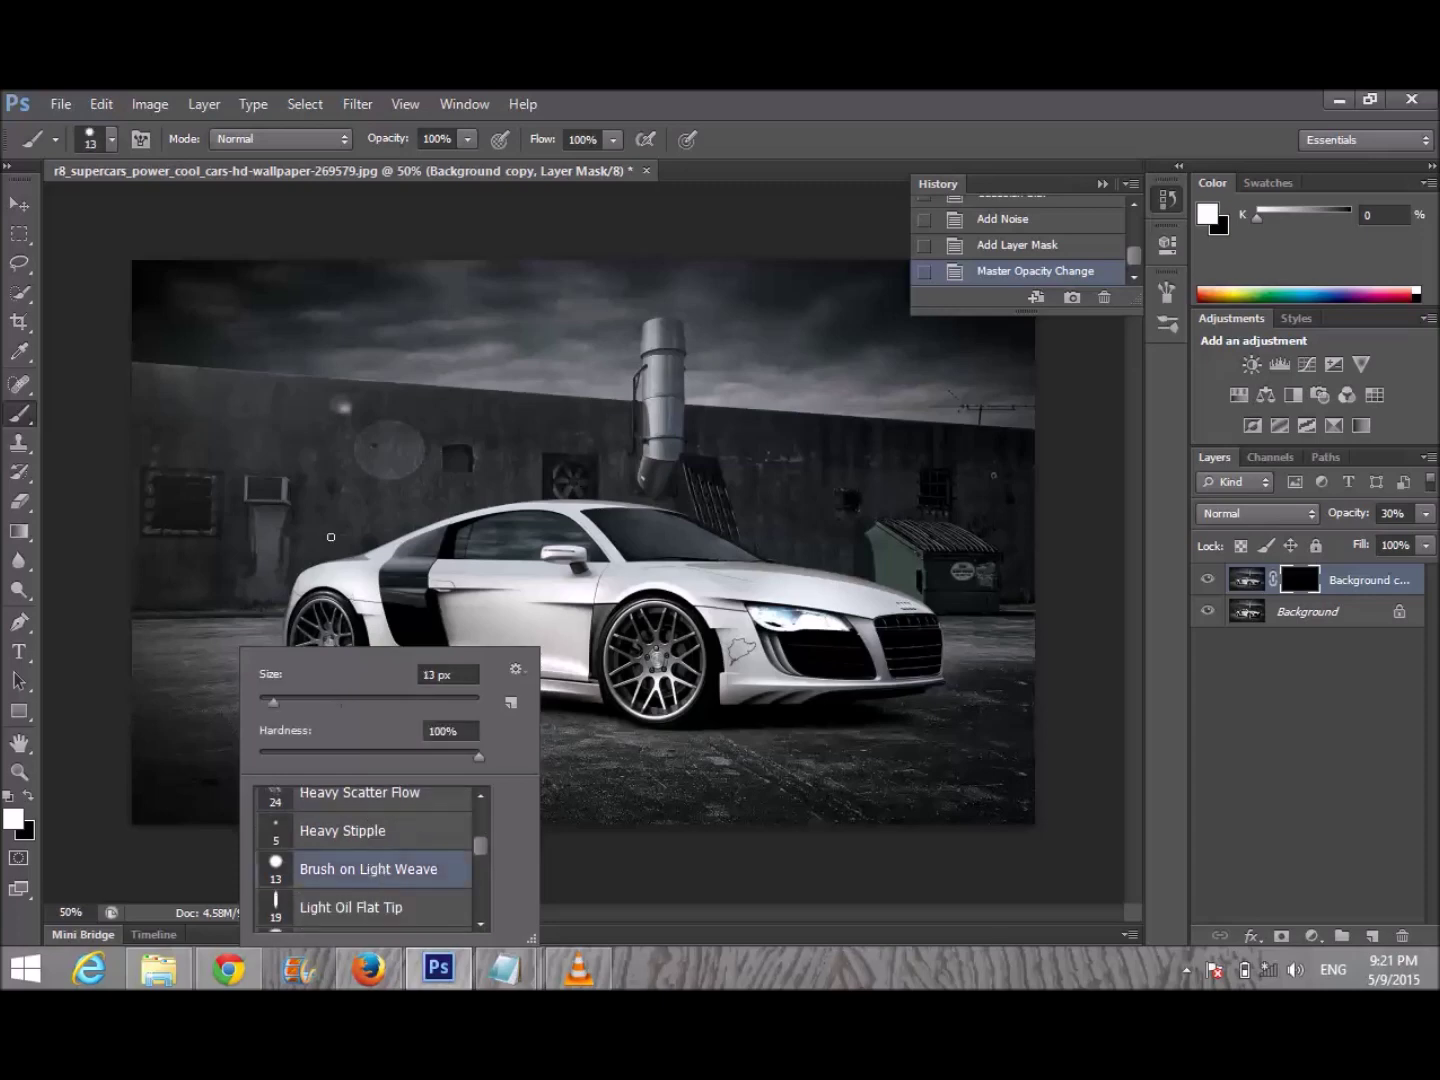
pyautogui.rightClick(351, 426)
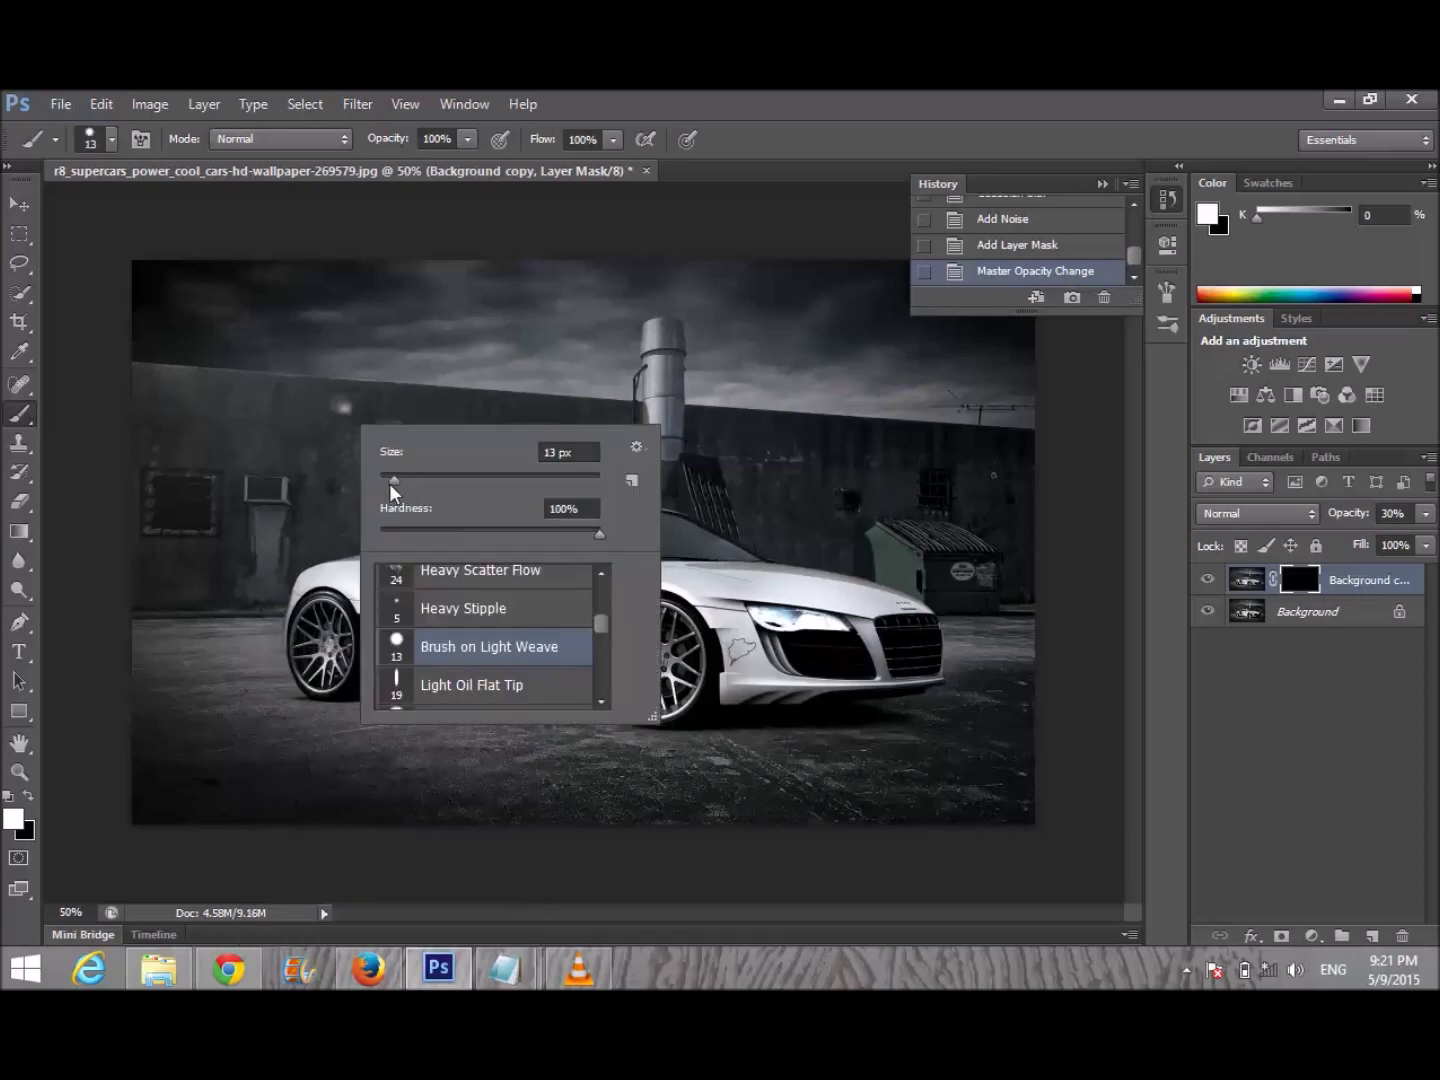
pyautogui.click(561, 452)
# Show brushes as small thumbnails, pick the 9 px soft round brush, and enlarge it to 52 px.
pyautogui.rightClick(288, 473)
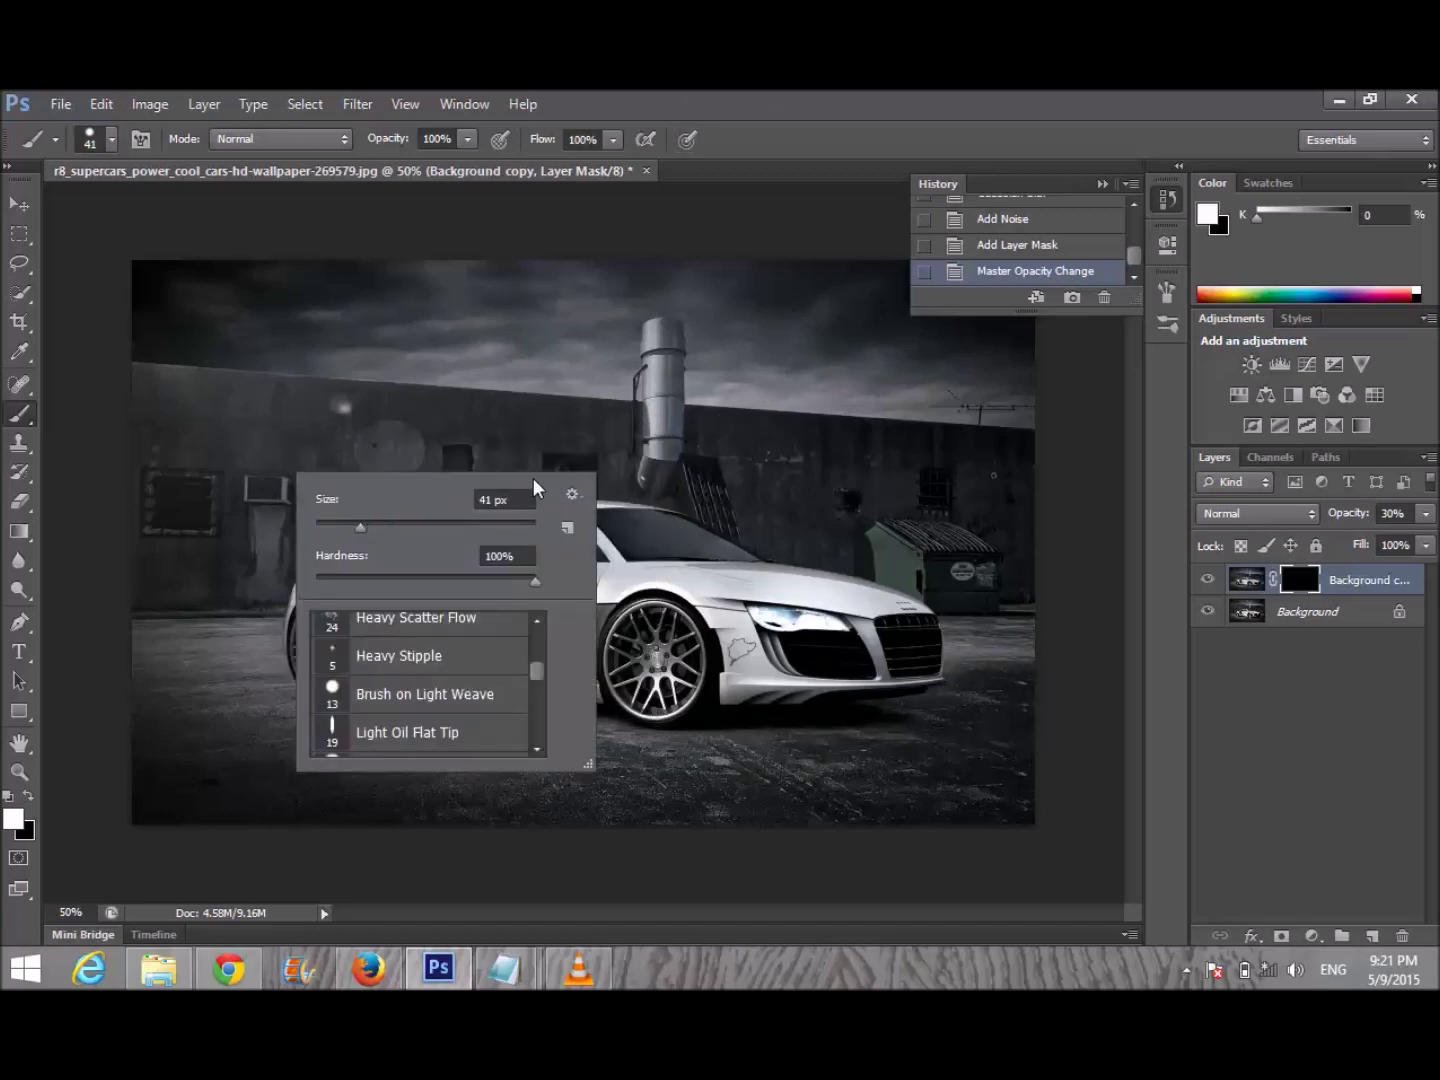
pyautogui.click(571, 492)
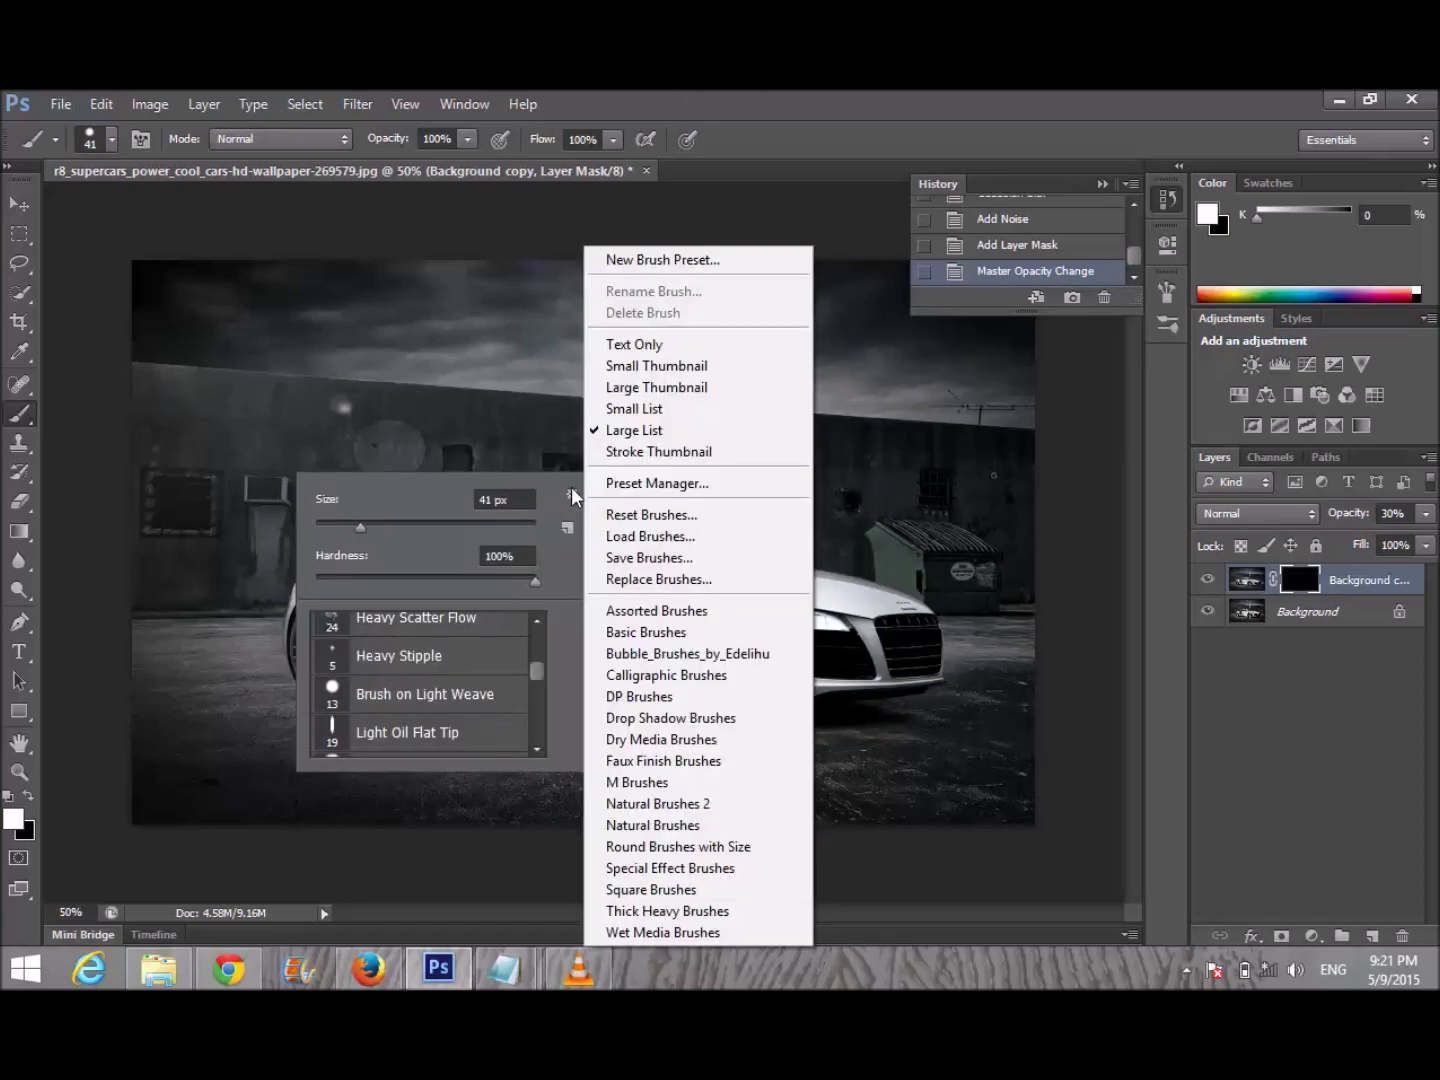
pyautogui.click(687, 369)
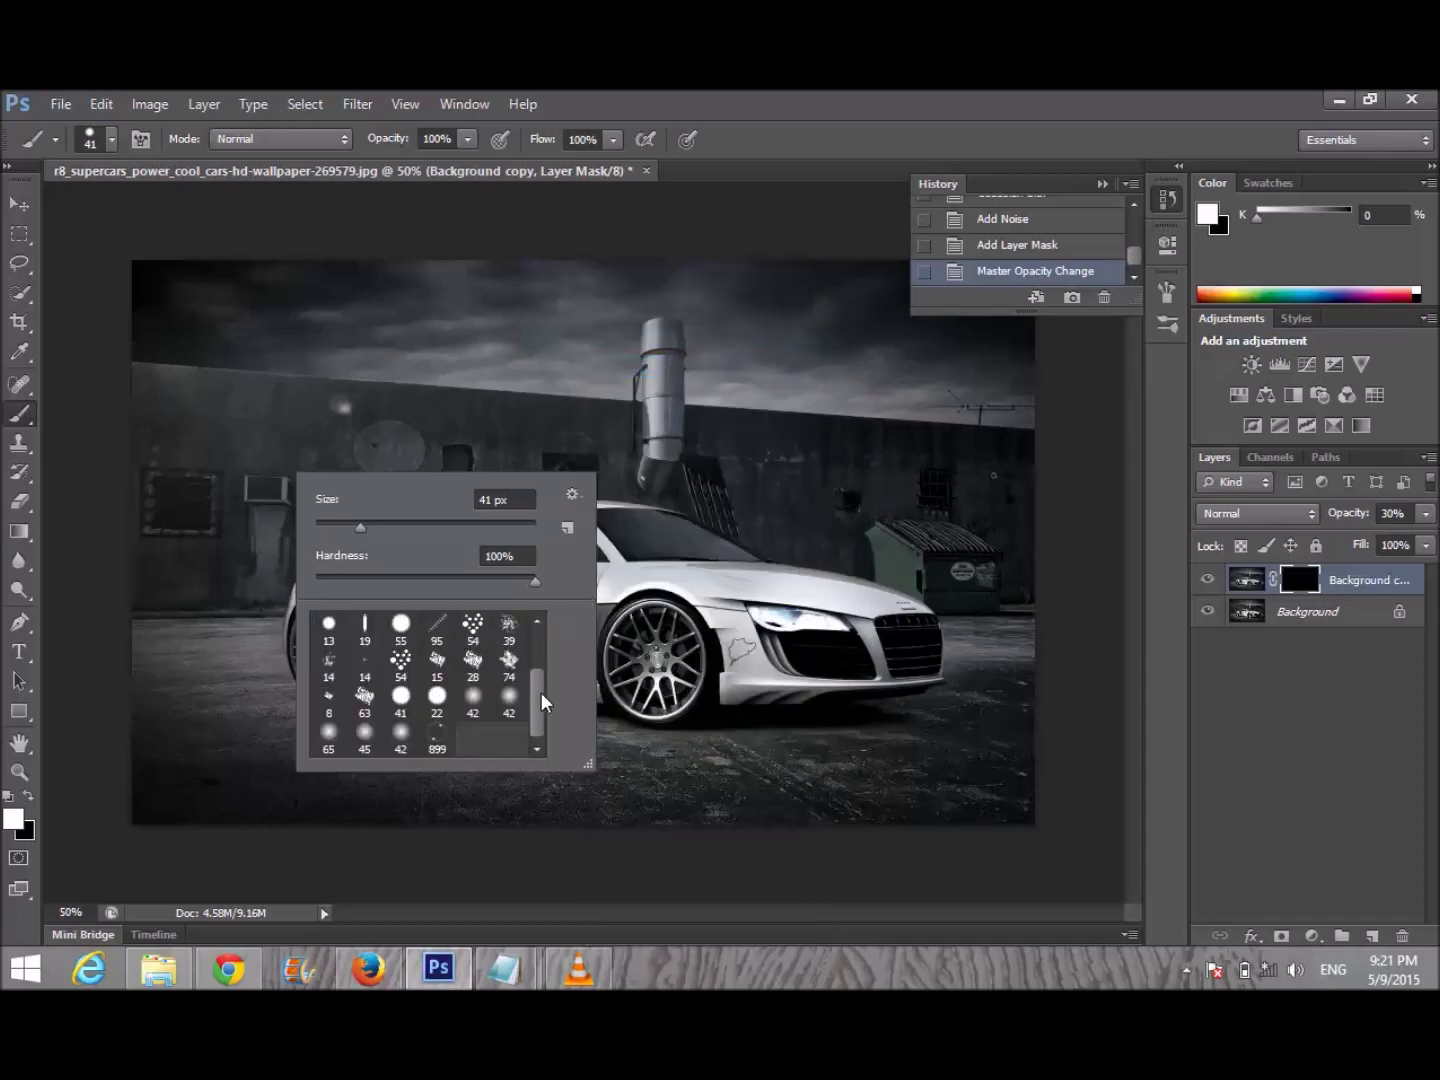
pyautogui.moveTo(541, 692); pyautogui.dragTo(538, 630)
pyautogui.click(401, 661)
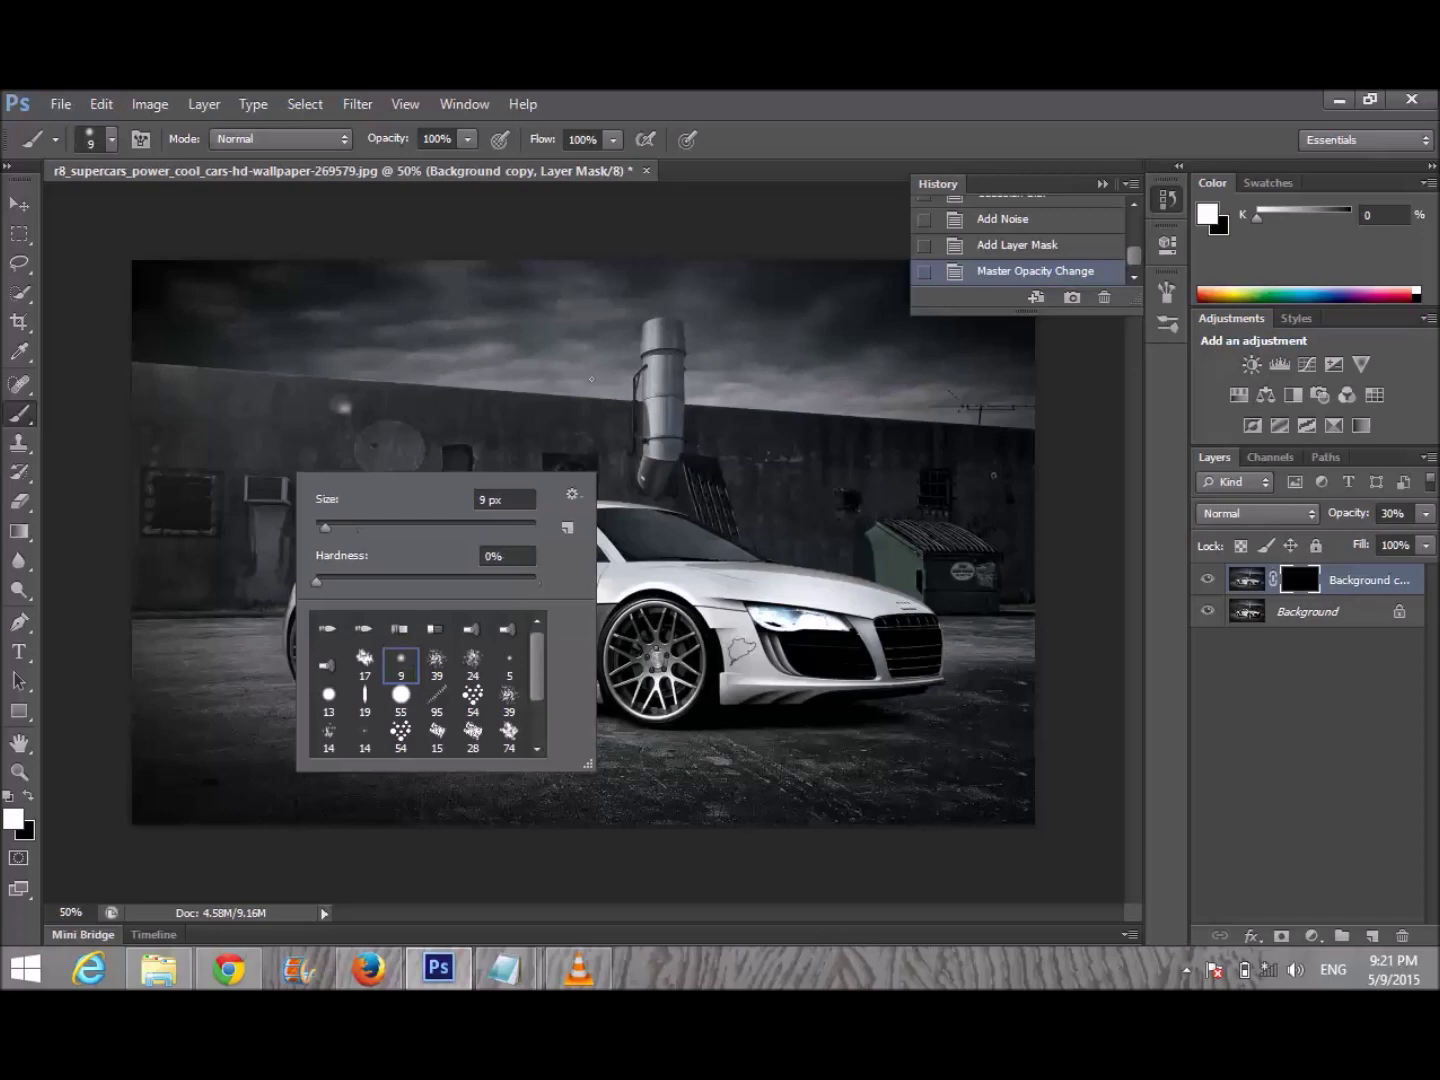
pyautogui.rightClick(660, 436)
pyautogui.moveTo(630, 437); pyautogui.dragTo(677, 439)
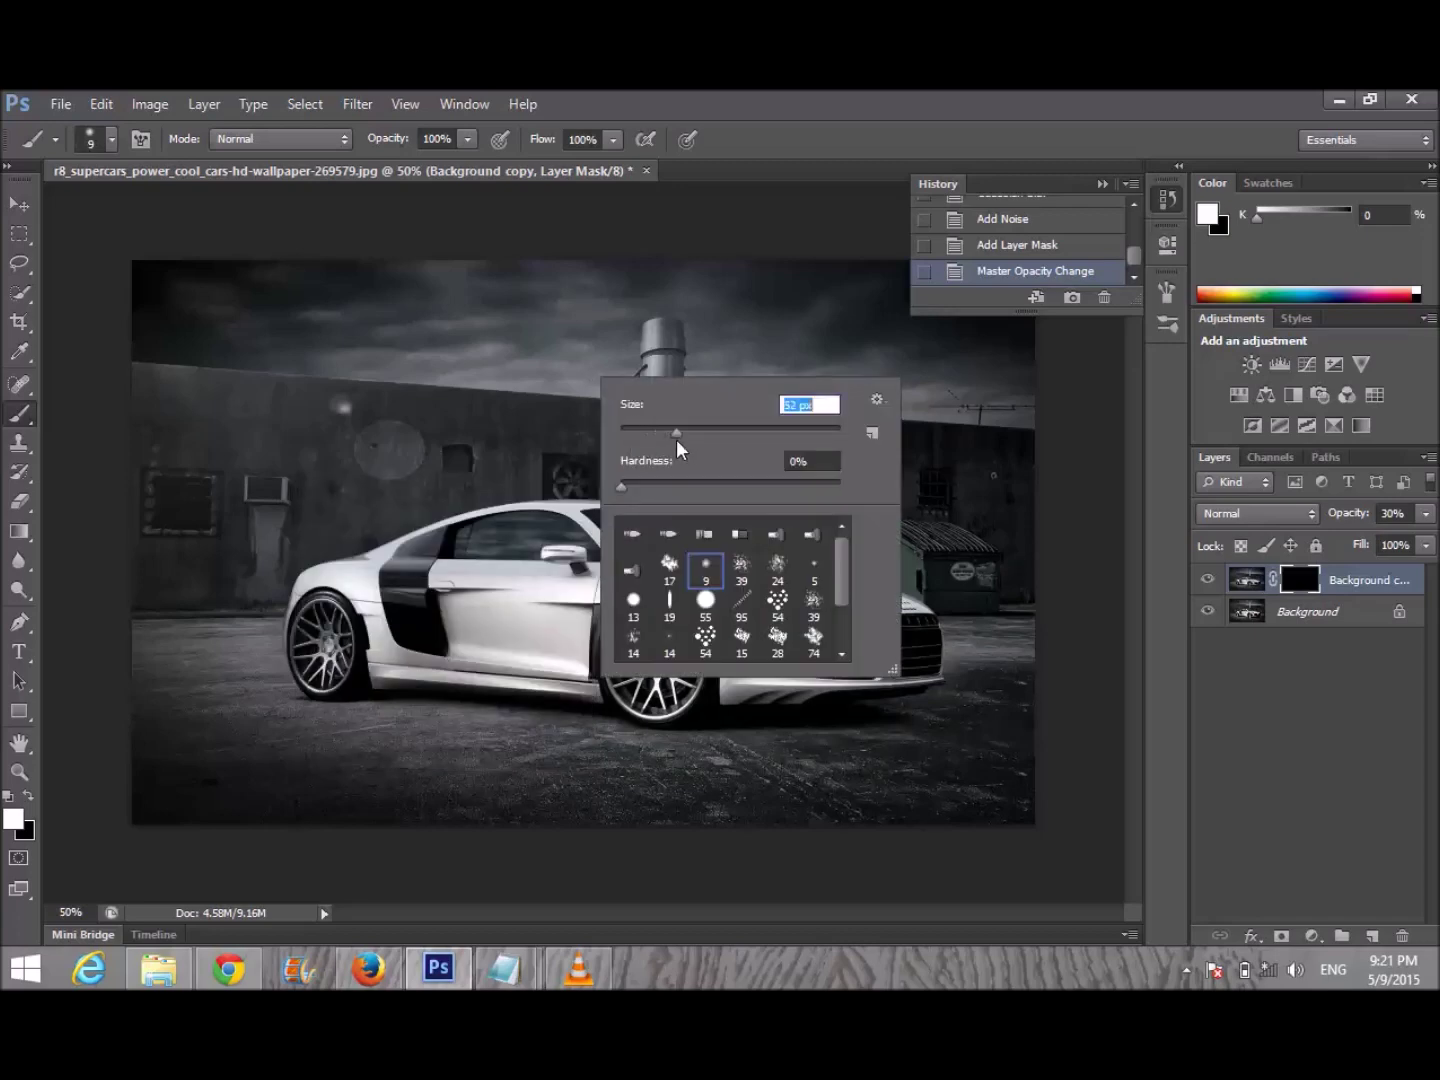
pyautogui.press('Return')
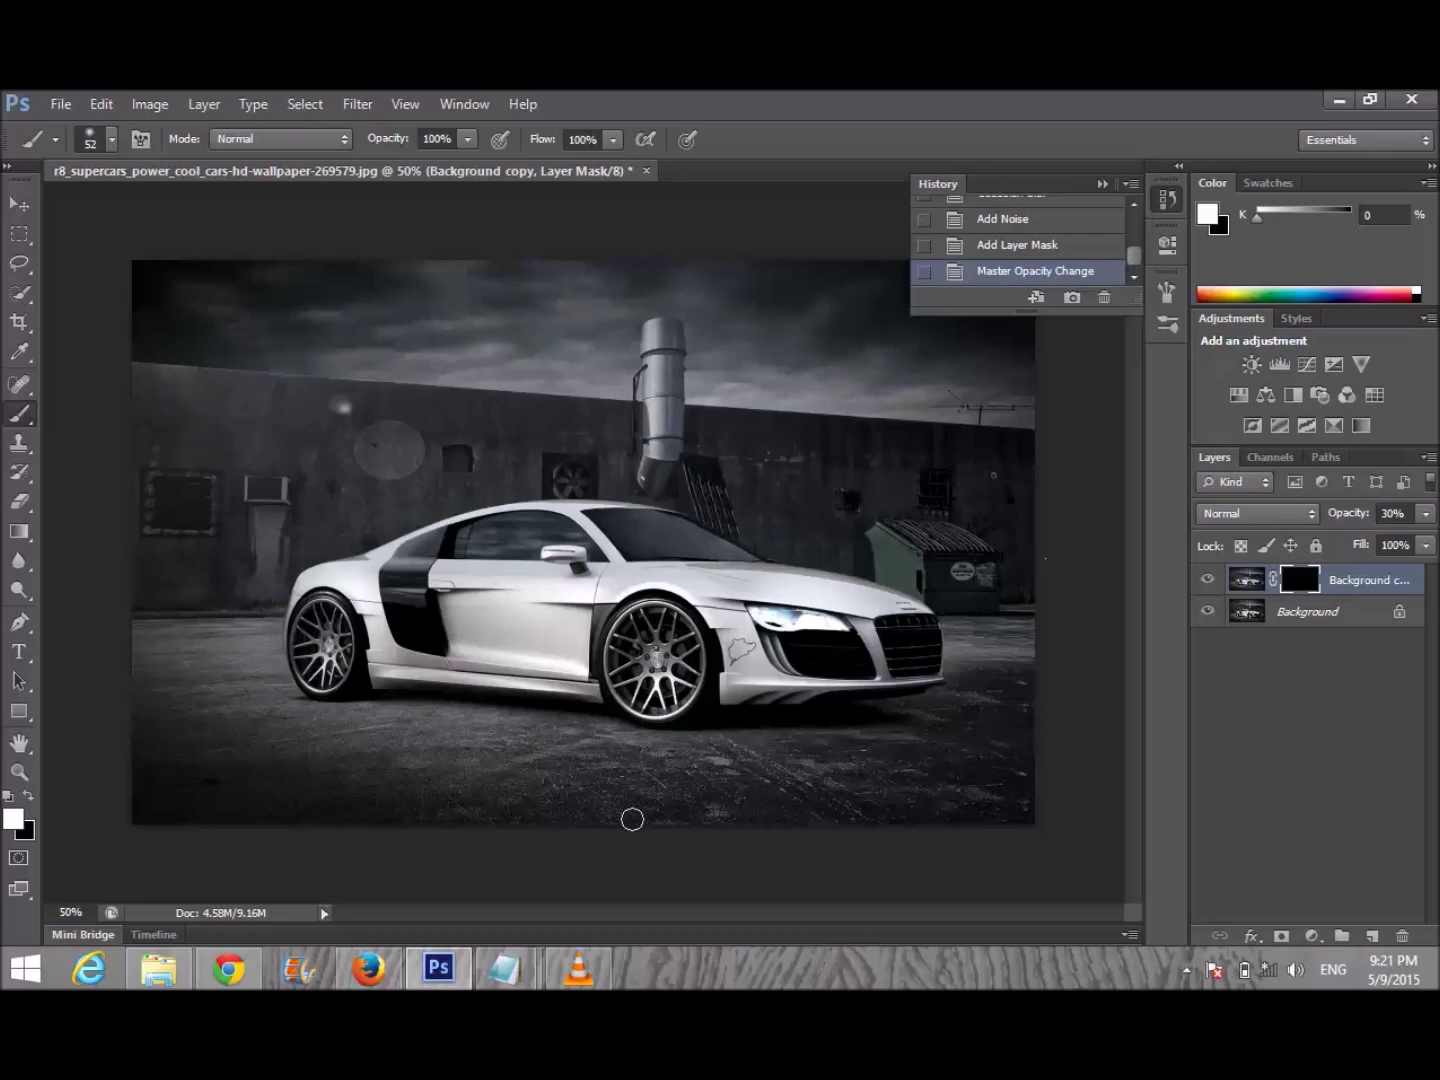
# Enlarge the soft 0%-hardness brush to 80 px.
pyautogui.rightClick(449, 352)
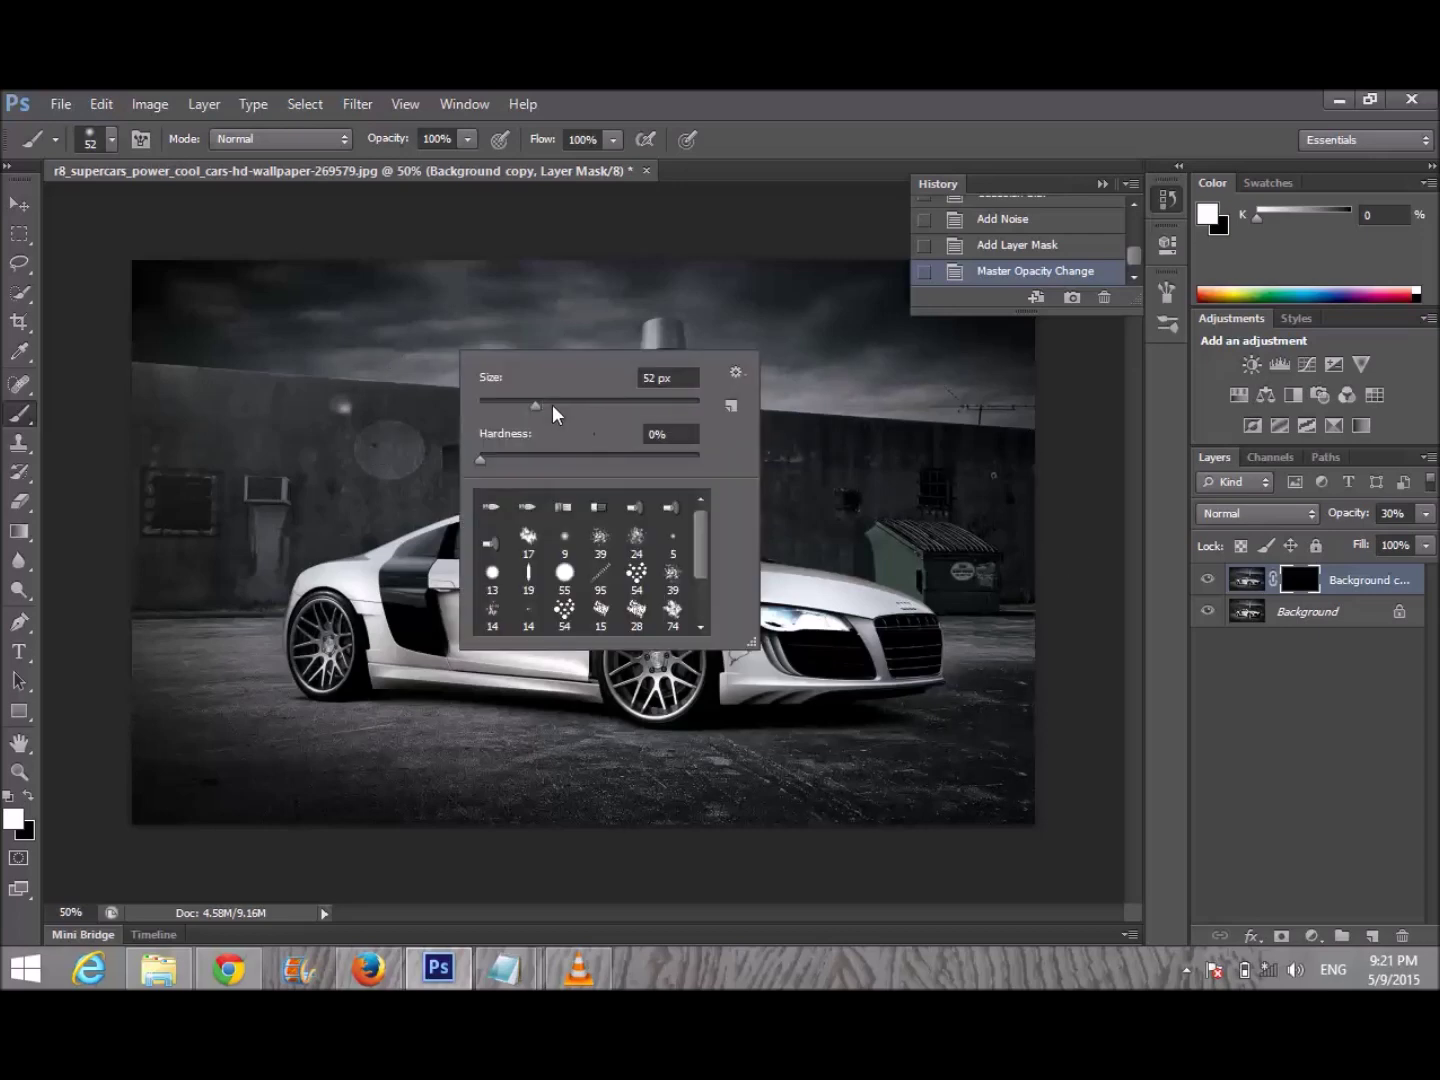
pyautogui.moveTo(537, 403); pyautogui.dragTo(569, 403)
pyautogui.press('Return')
# Paint white on the mask over the background, wall and ground, growing the brush to 131 px.
pyautogui.moveTo(450, 331); pyautogui.dragTo(339, 374)
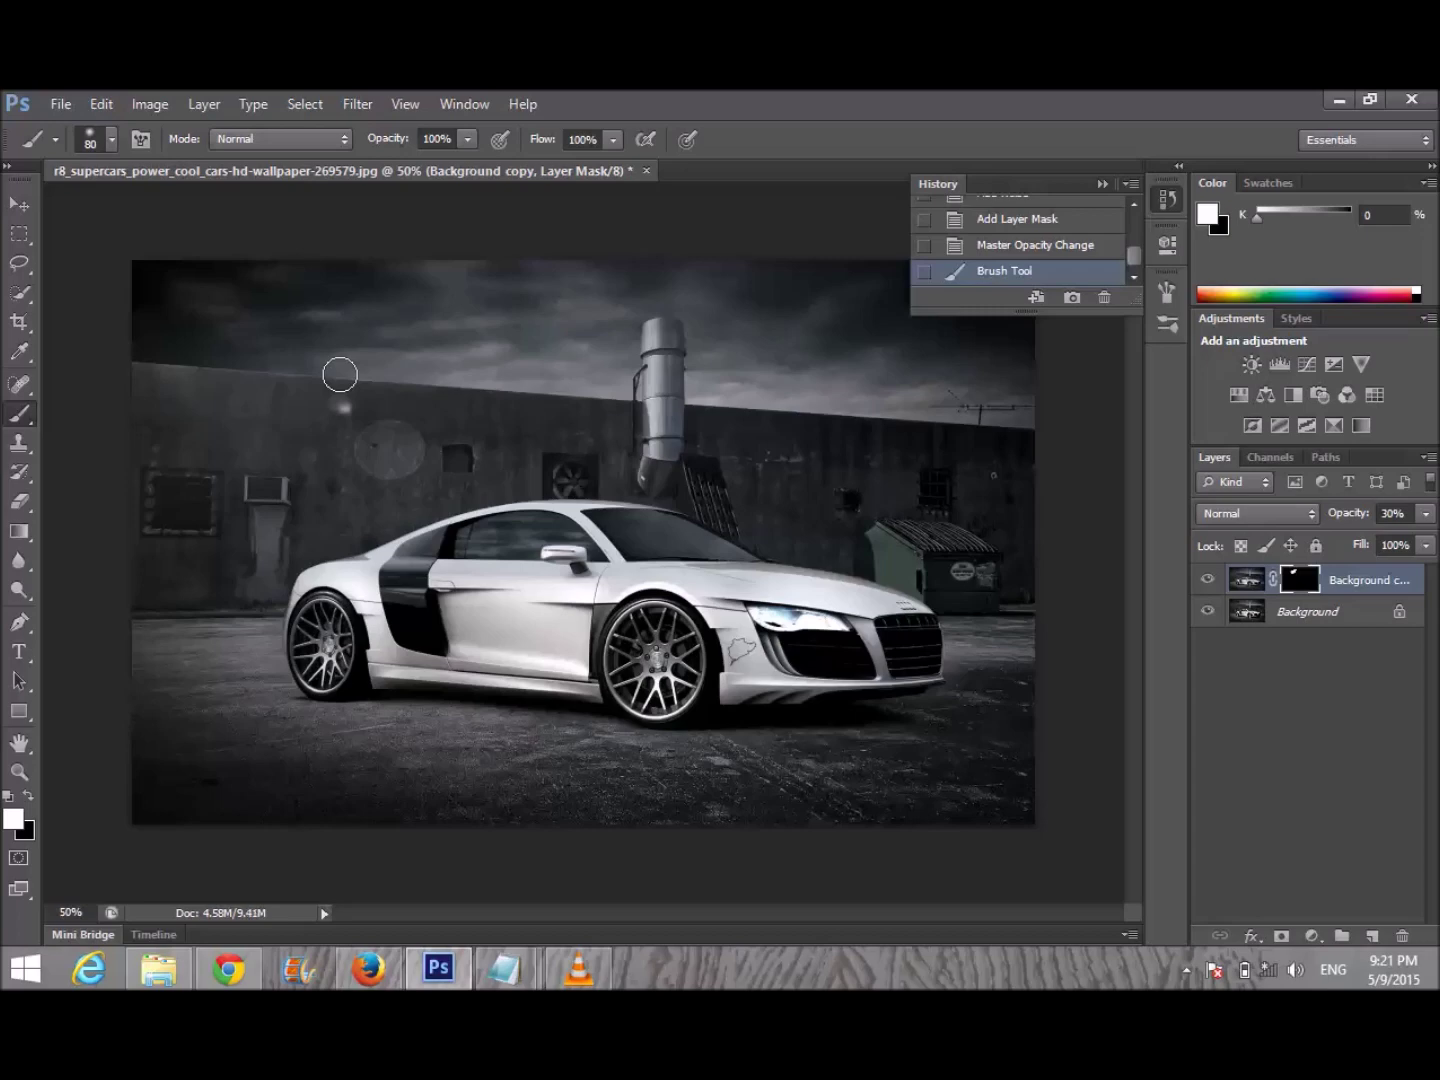
pyautogui.moveTo(226, 274); pyautogui.dragTo(326, 276)
pyautogui.rightClick(330, 280)
pyautogui.moveTo(441, 312); pyautogui.dragTo(478, 333)
pyautogui.press('Return')
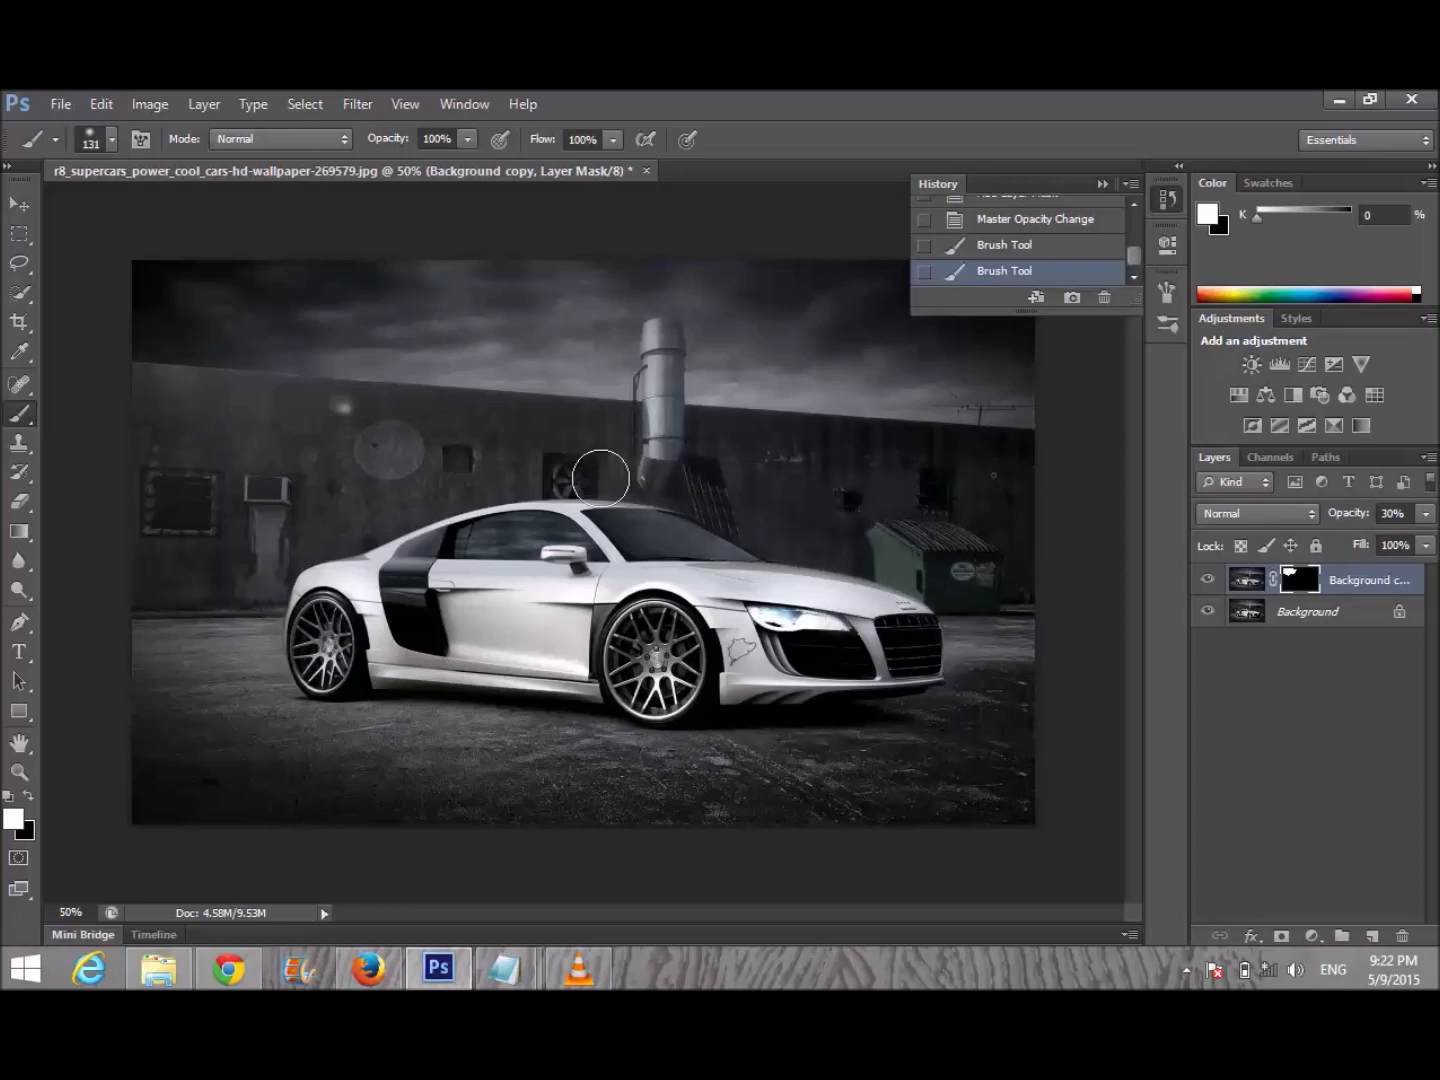
pyautogui.moveTo(466, 478); pyautogui.dragTo(424, 482)
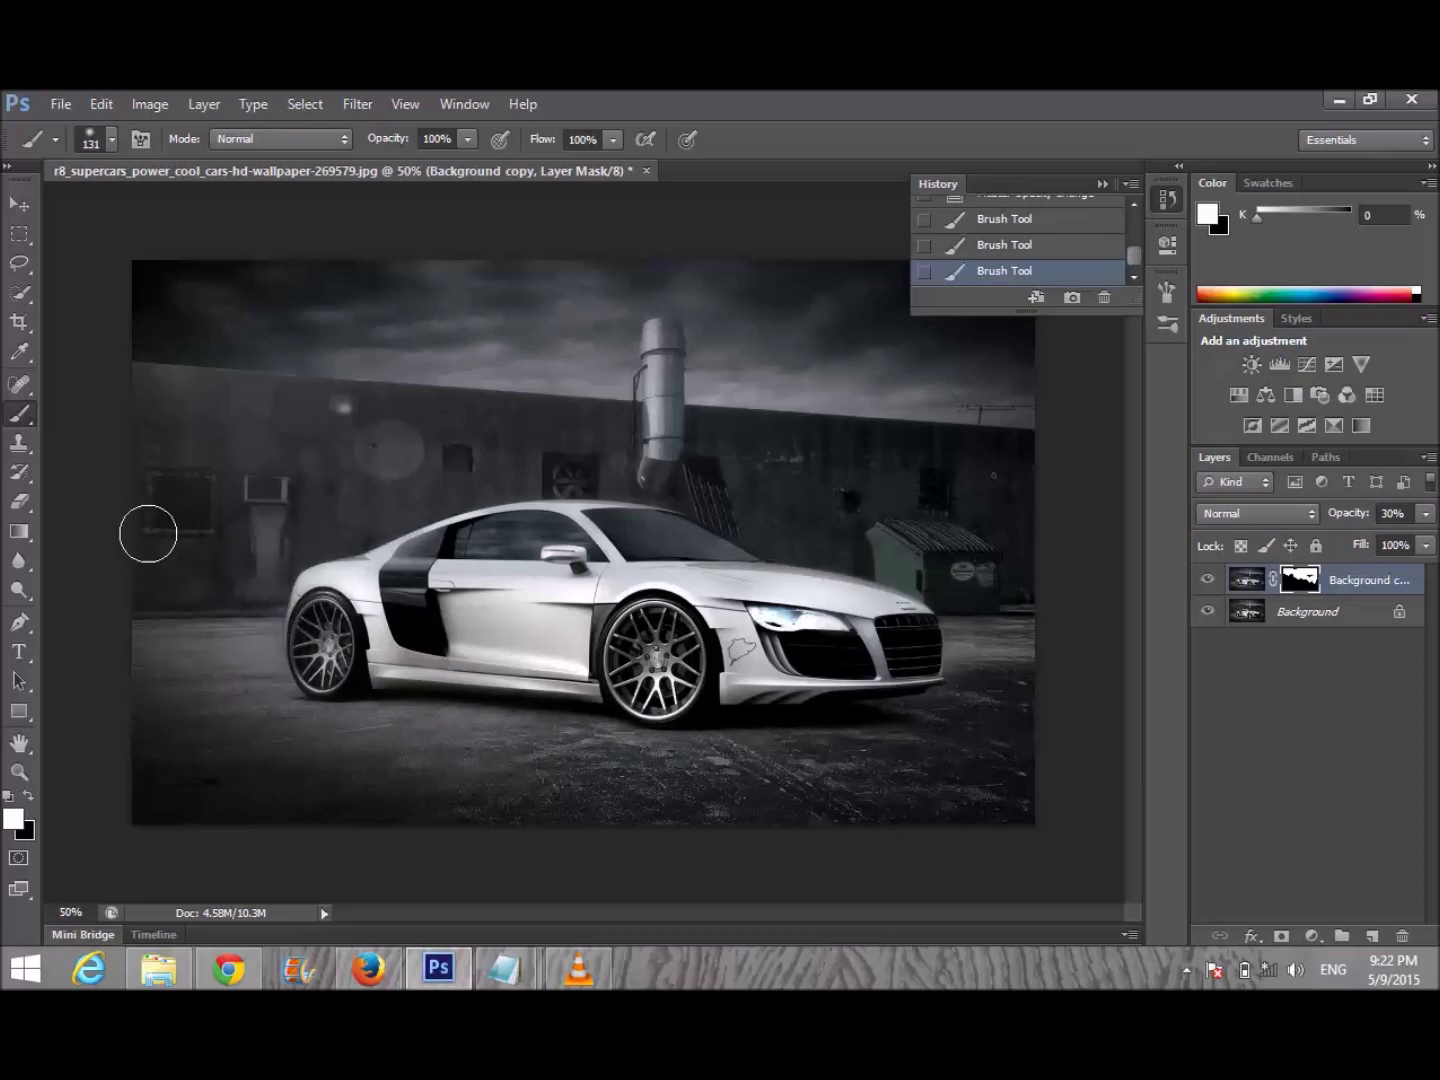
pyautogui.moveTo(331, 726)
pyautogui.mouseDown()
pyautogui.moveTo(524, 715)
pyautogui.moveTo(652, 782)
pyautogui.moveTo(355, 810)
pyautogui.moveTo(706, 790)
pyautogui.moveTo(766, 781)
pyautogui.moveTo(749, 774)
pyautogui.moveTo(842, 734)
pyautogui.moveTo(940, 720)
pyautogui.moveTo(990, 636)
pyautogui.moveTo(966, 708)
pyautogui.moveTo(977, 832)
pyautogui.moveTo(951, 796)
pyautogui.moveTo(768, 842)
pyautogui.moveTo(963, 771)
pyautogui.moveTo(840, 836)
pyautogui.moveTo(535, 784)
pyautogui.moveTo(315, 840)
pyautogui.mouseUp()
# Paint the dumpster area and ground below the car, enlarging the brush to 166 then 189 px.
pyautogui.rightClick(378, 814)
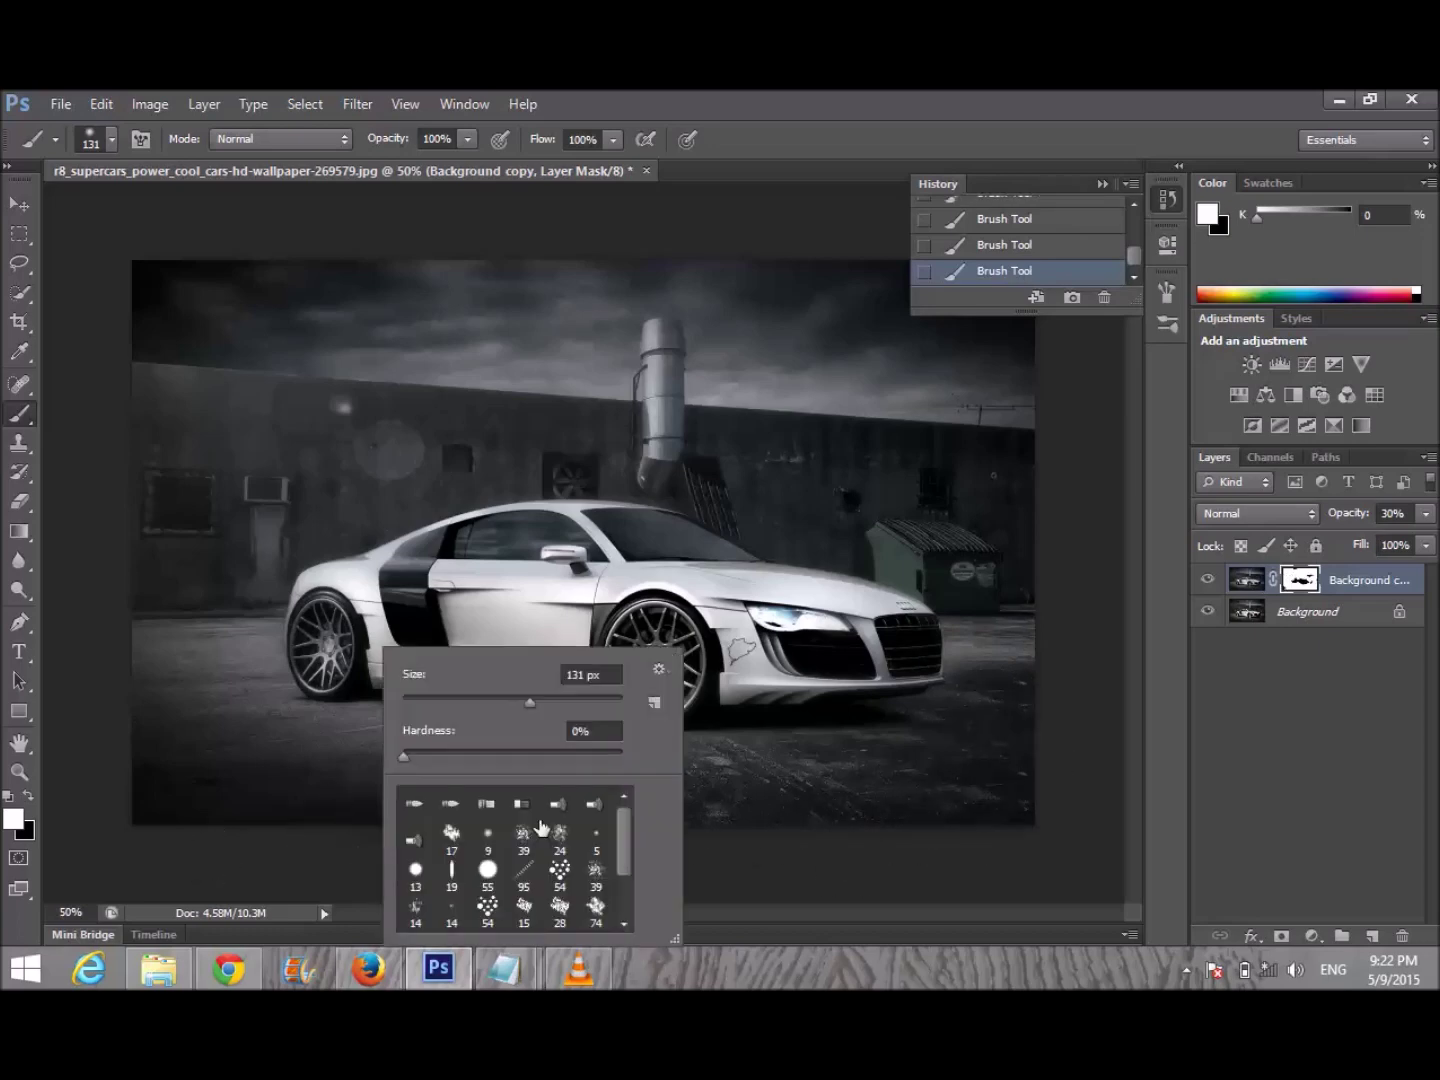
pyautogui.moveTo(528, 702); pyautogui.dragTo(546, 704)
pyautogui.press('Return')
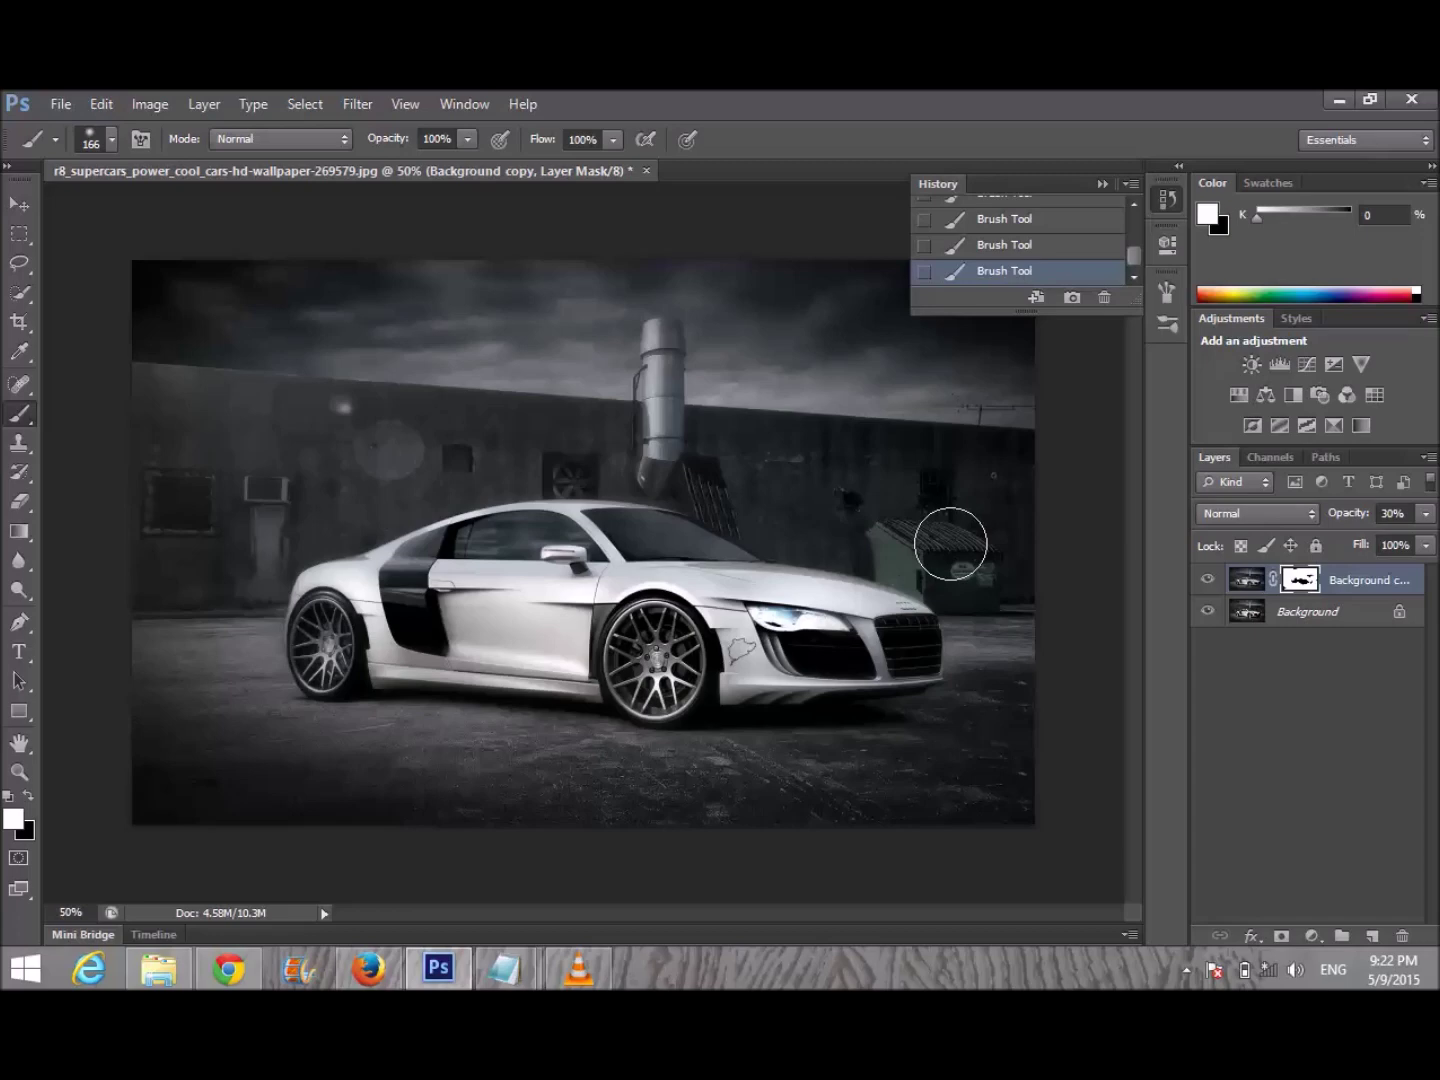
pyautogui.moveTo(902, 511)
pyautogui.mouseDown()
pyautogui.moveTo(951, 579)
pyautogui.moveTo(995, 598)
pyautogui.moveTo(933, 561)
pyautogui.mouseUp()
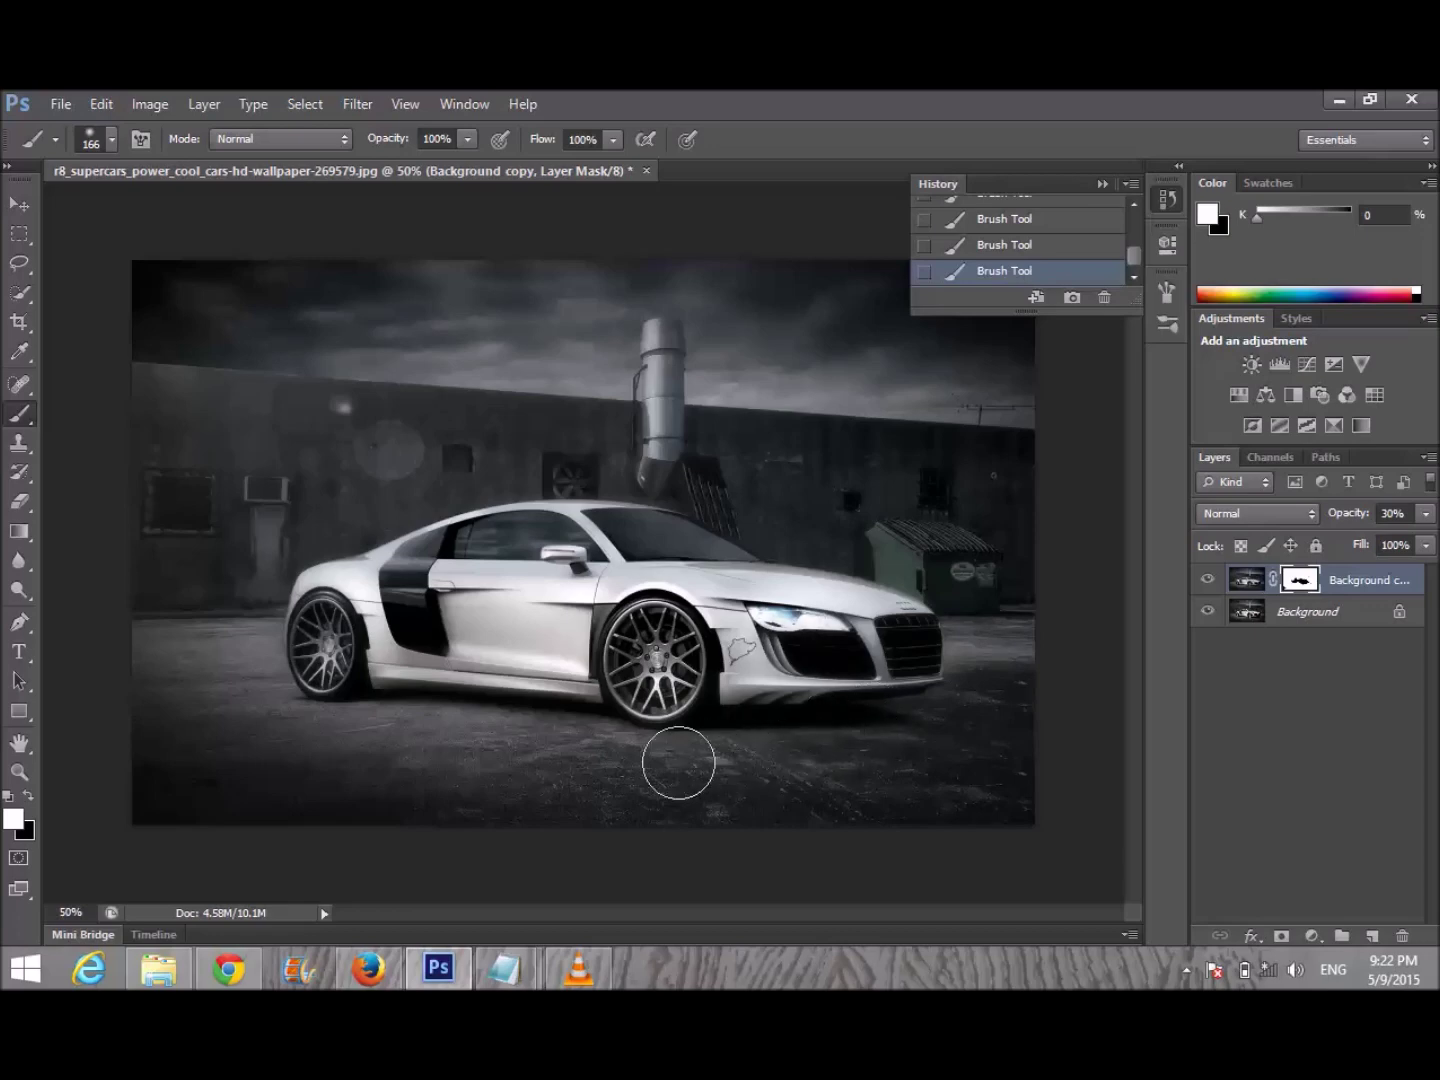
pyautogui.moveTo(590, 759)
pyautogui.mouseDown()
pyautogui.moveTo(400, 752)
pyautogui.moveTo(569, 739)
pyautogui.moveTo(535, 740)
pyautogui.mouseUp()
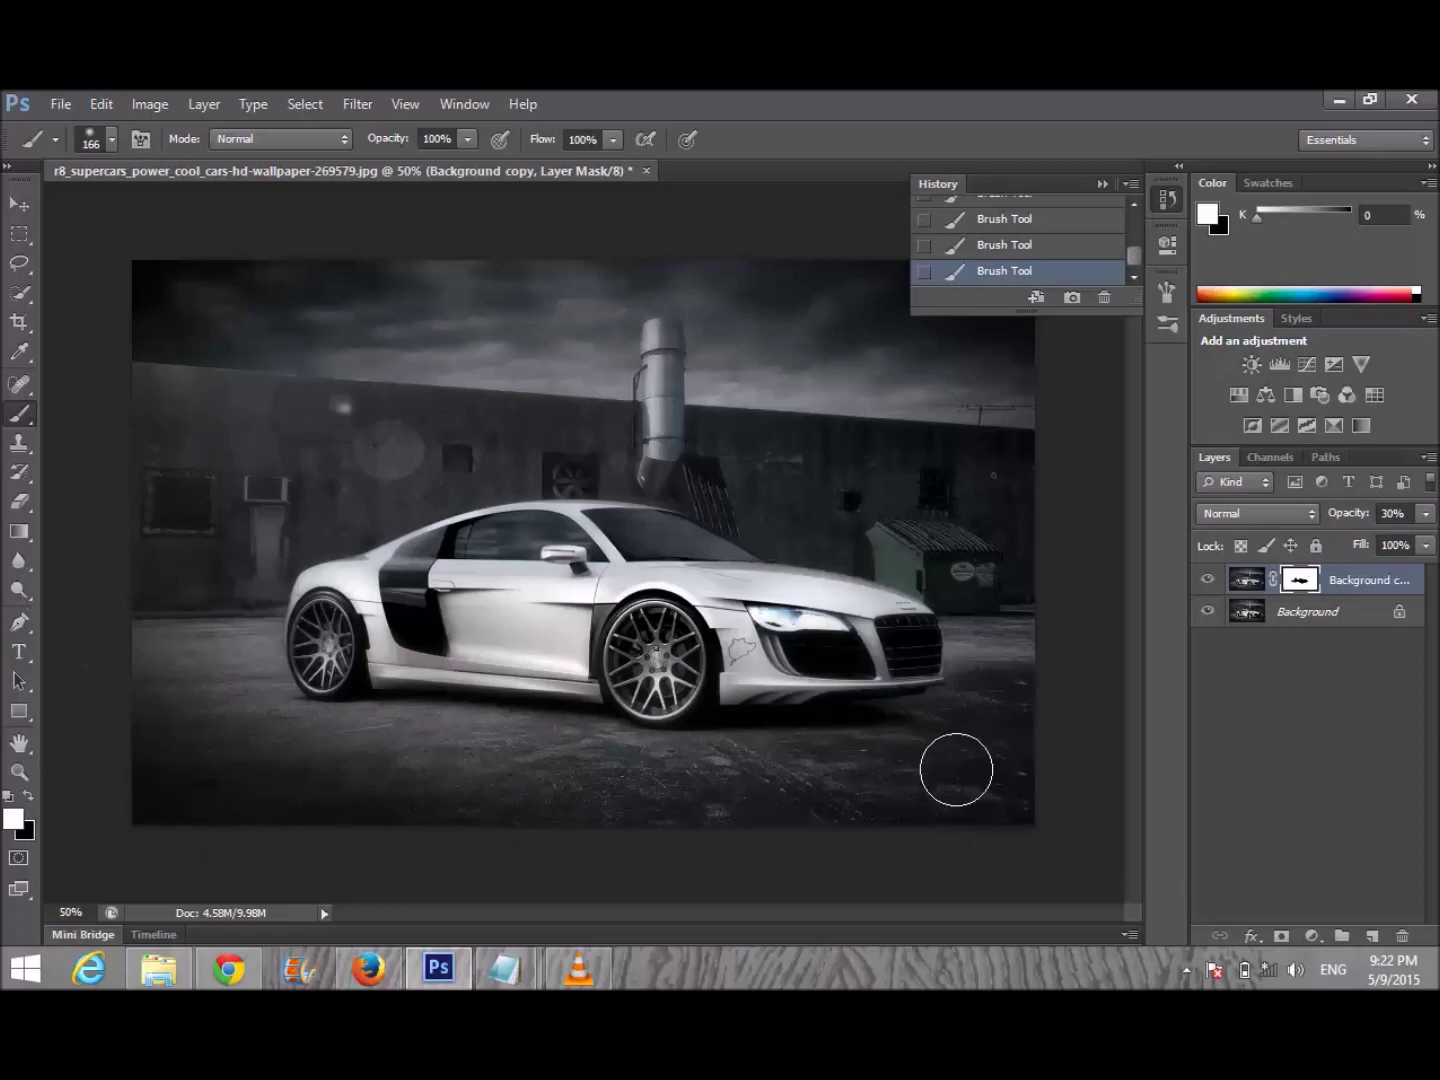
pyautogui.rightClick(700, 796)
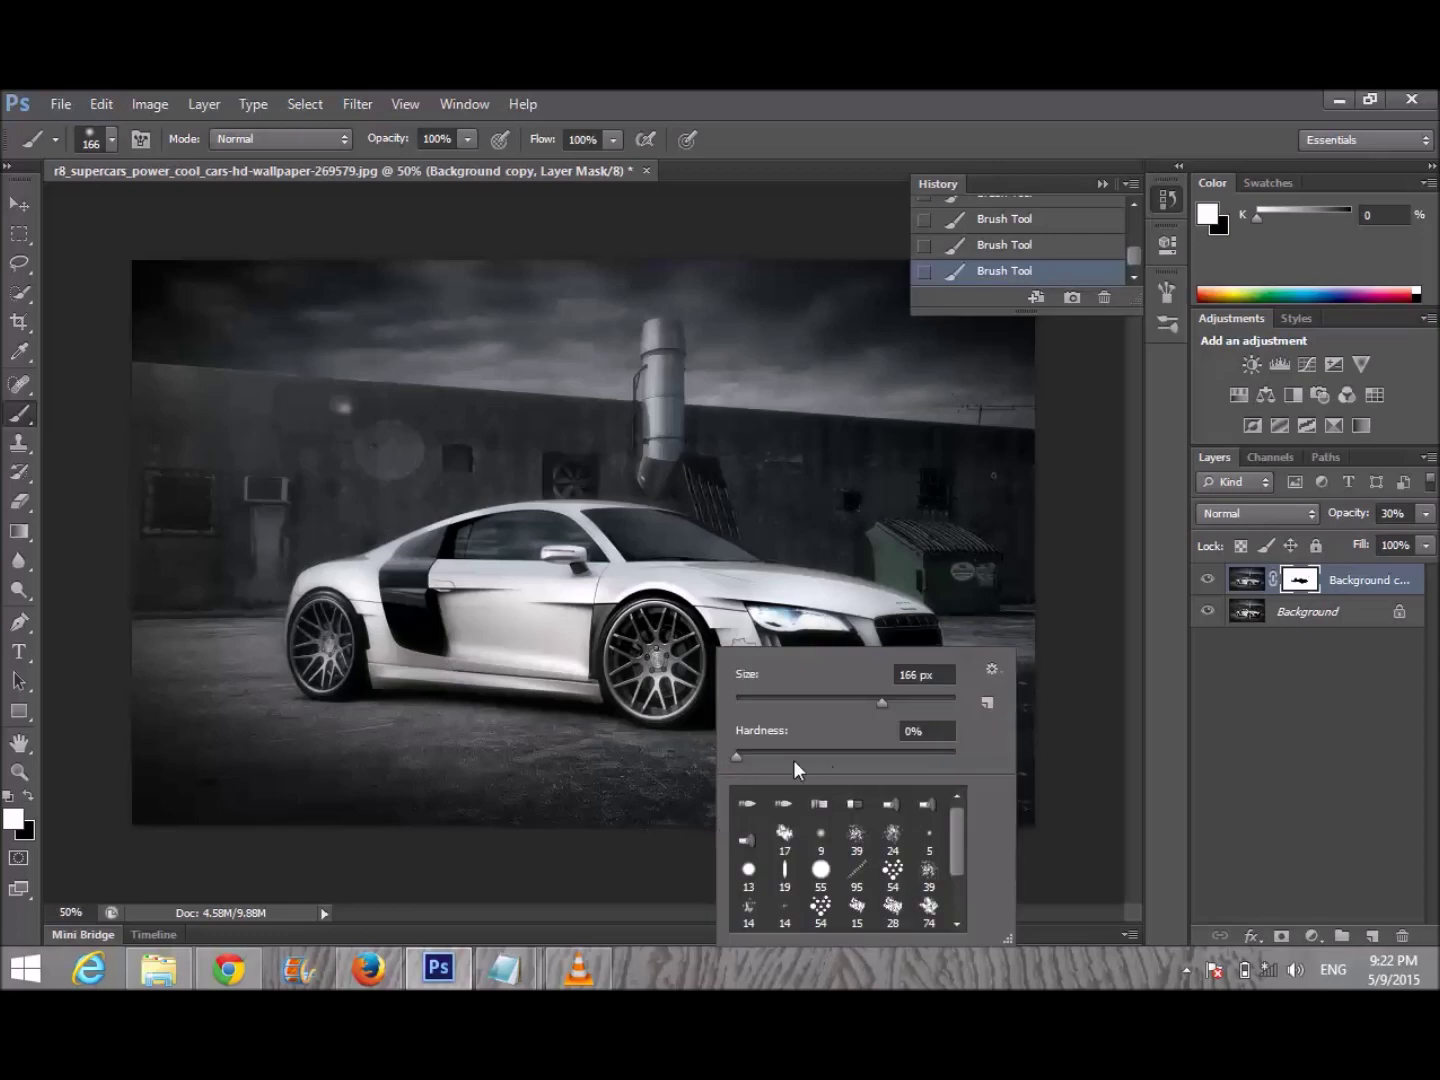
pyautogui.moveTo(881, 705); pyautogui.dragTo(895, 706)
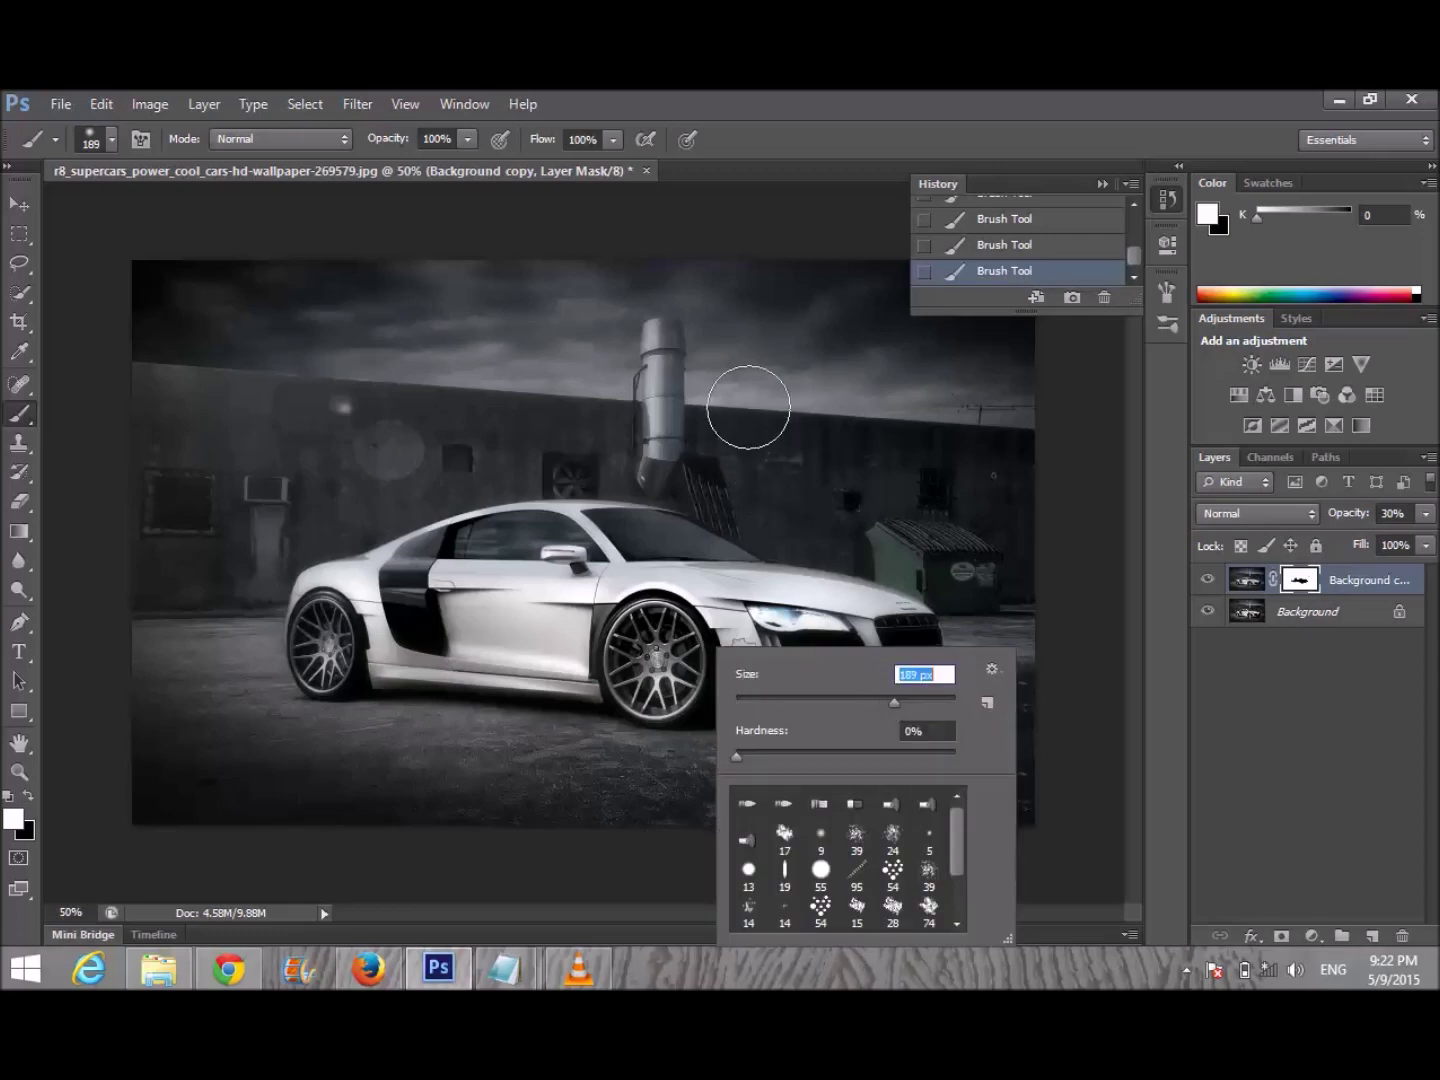
pyautogui.press('Return')
pyautogui.moveTo(816, 702); pyautogui.dragTo(548, 773)
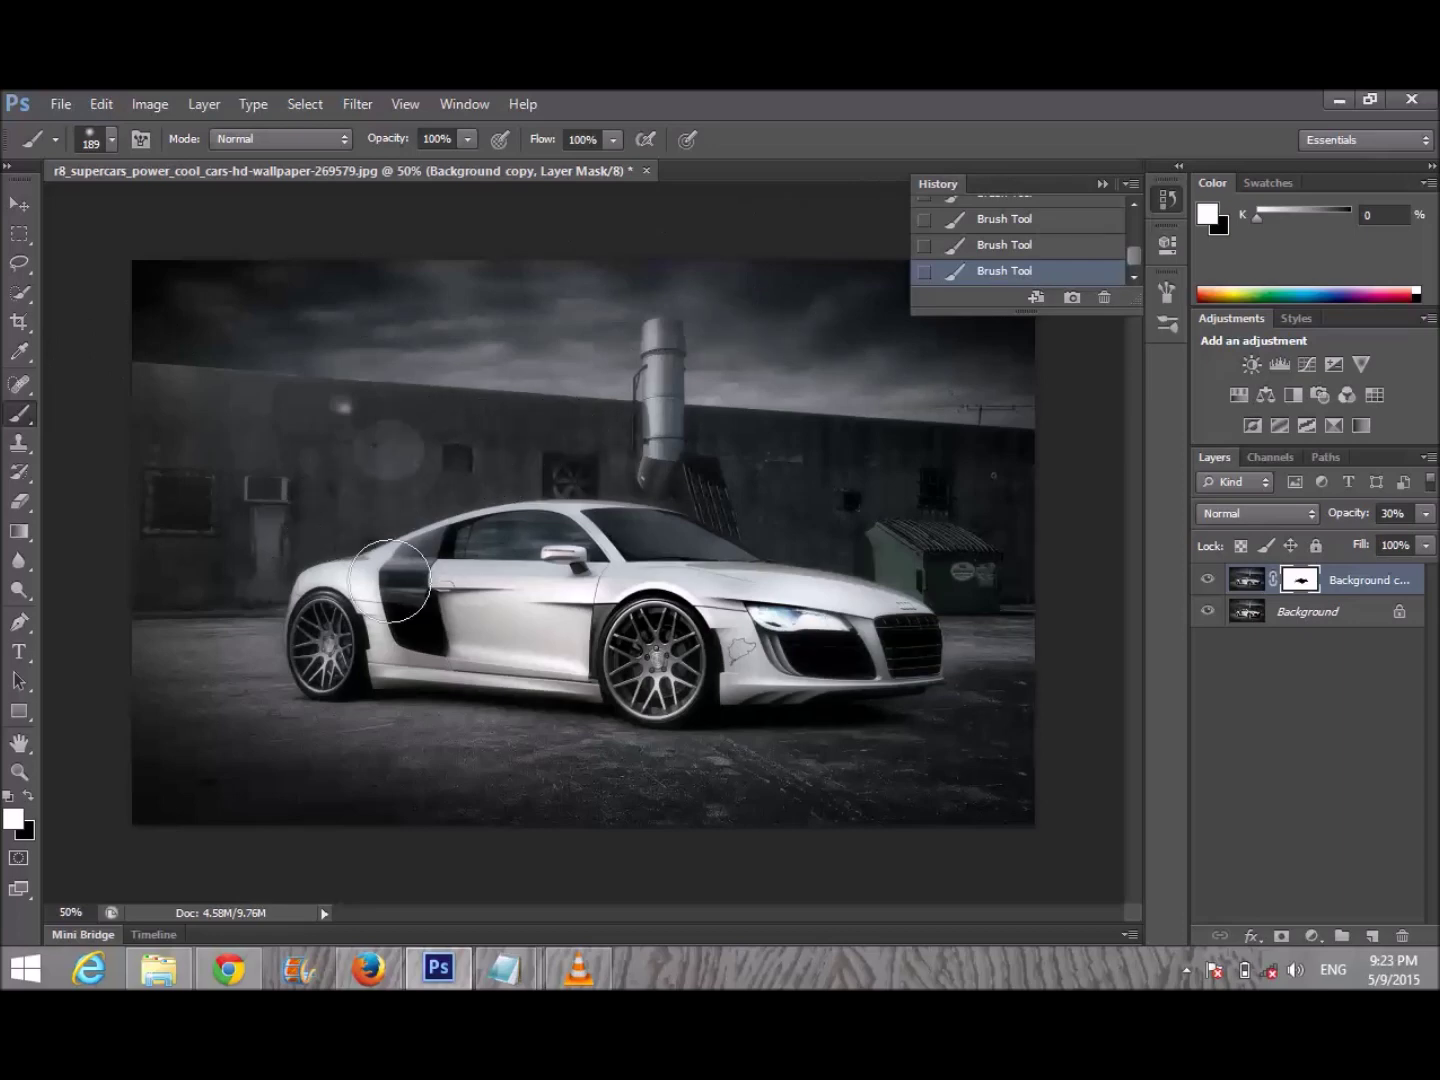
# Flatten the image, then apply Unsharp Mask with Amount 95% and Radius about 23.5 px.
pyautogui.rightClick(1331, 590)
pyautogui.click(1260, 722)
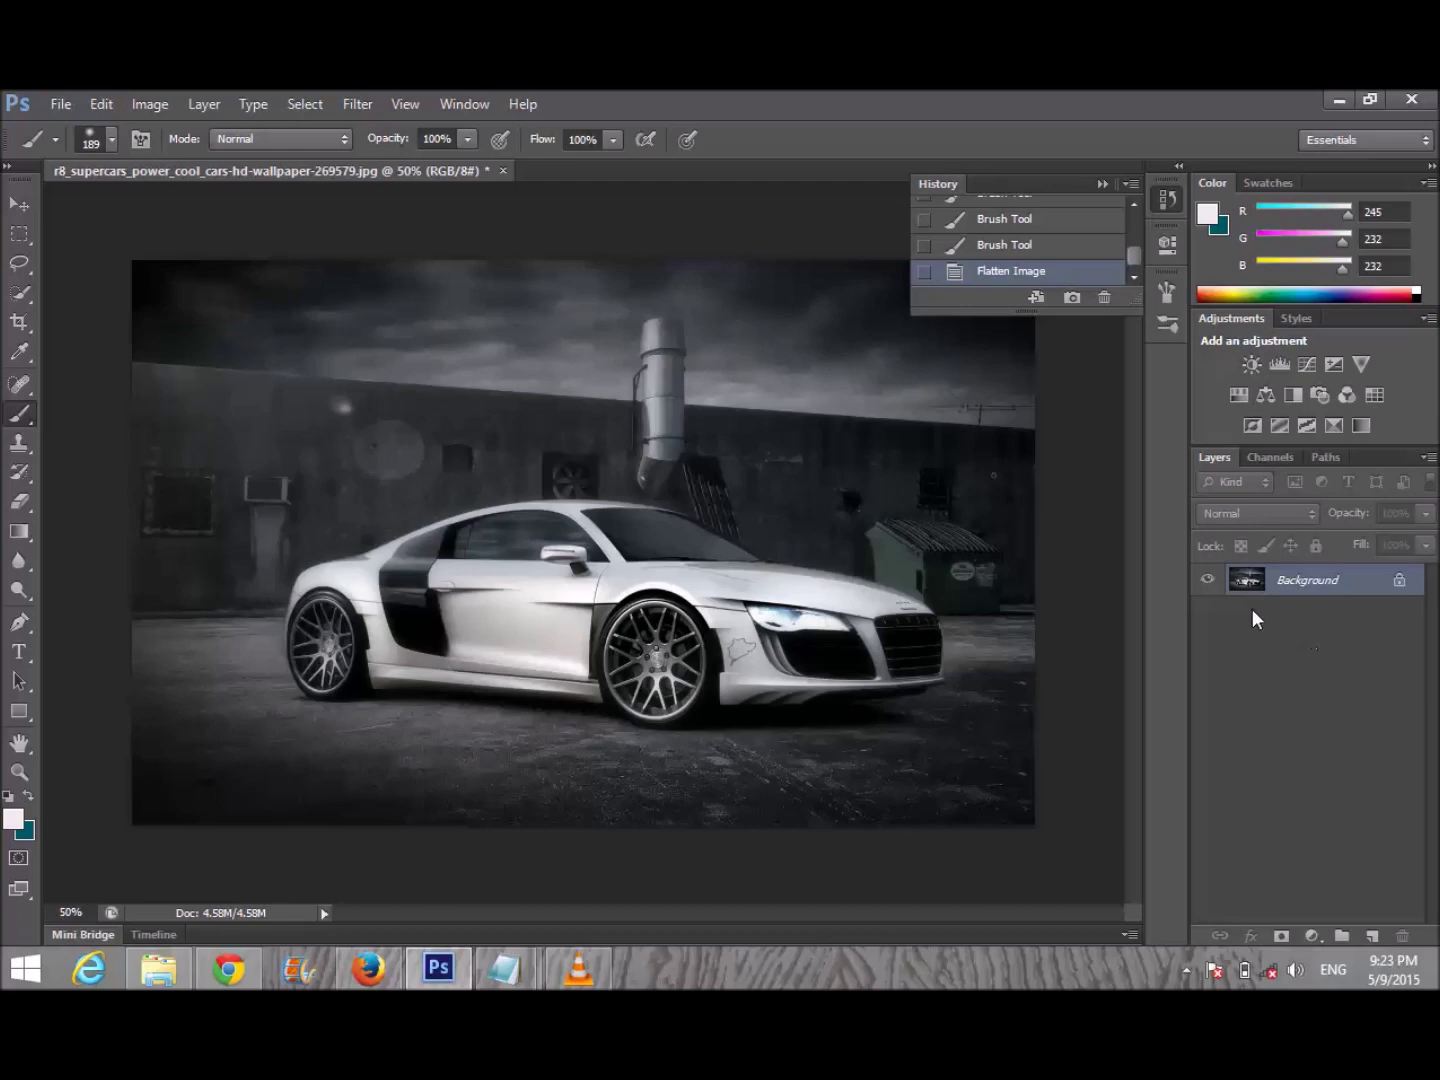
pyautogui.click(356, 103)
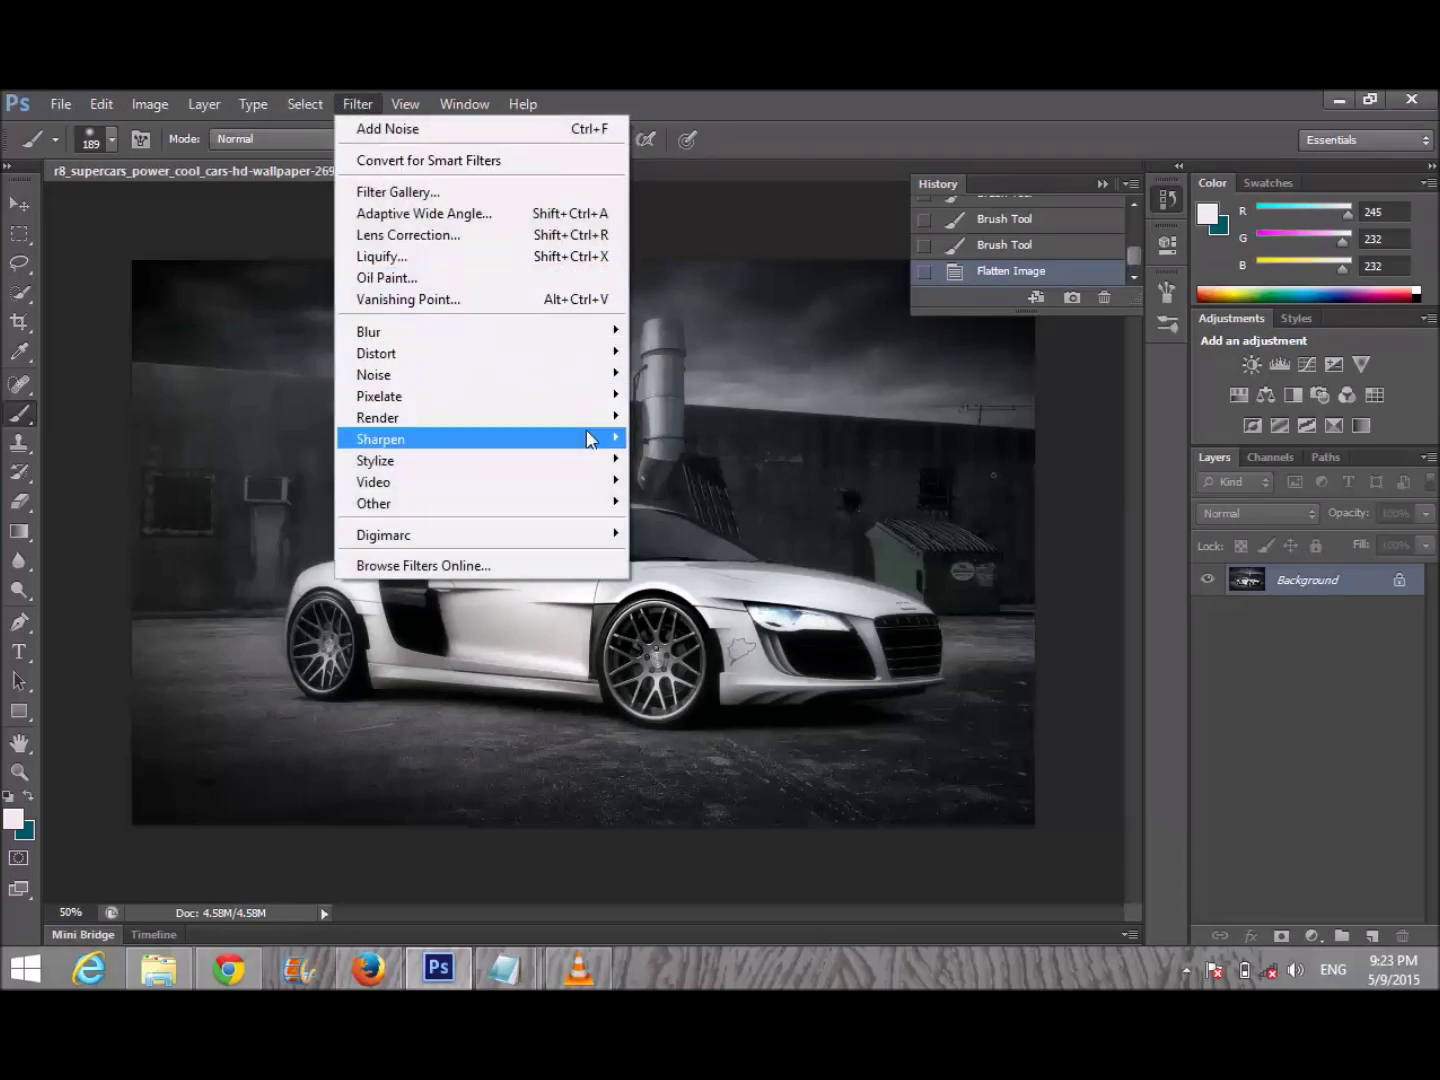
pyautogui.moveTo(590, 440)
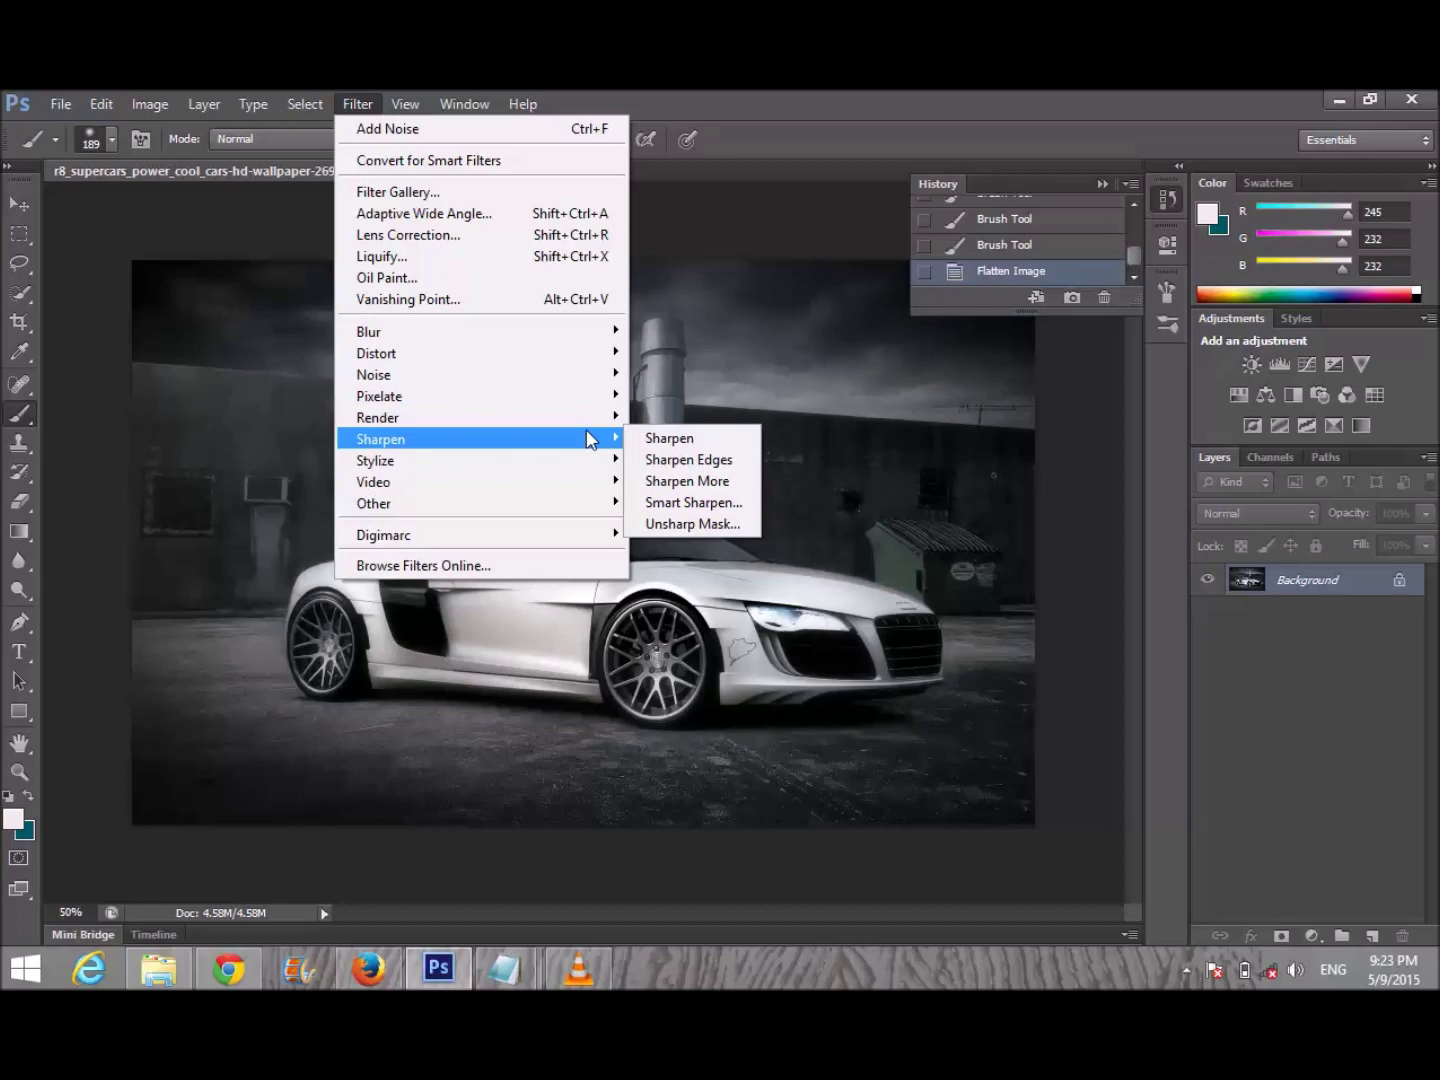
pyautogui.click(710, 517)
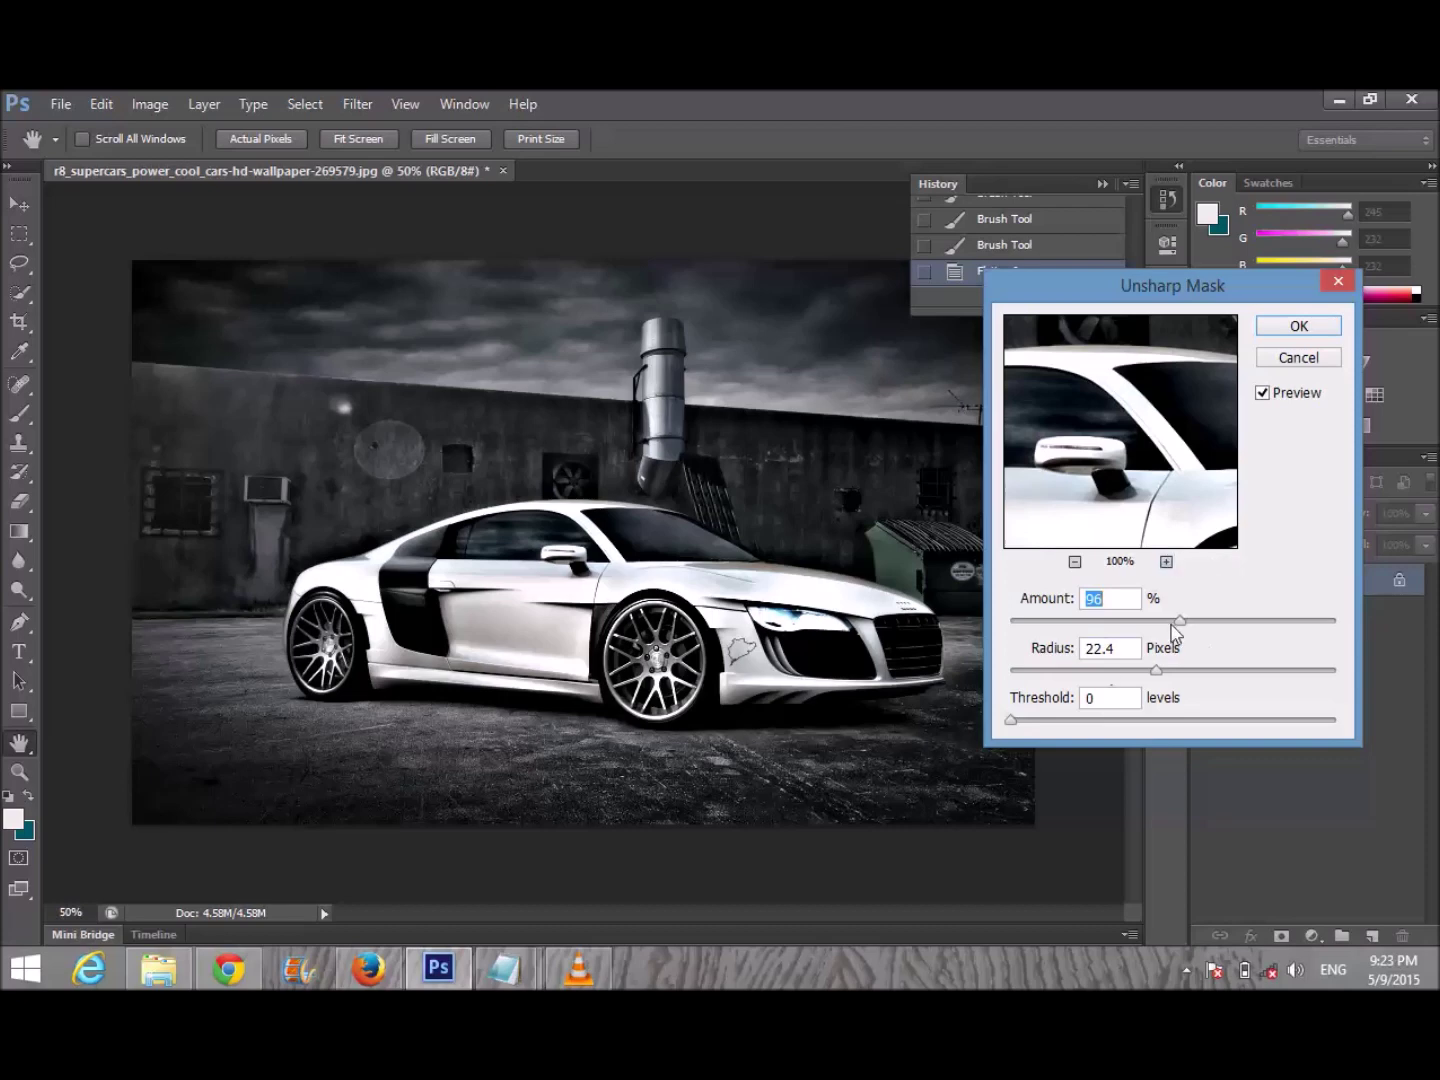
pyautogui.moveTo(1182, 619); pyautogui.dragTo(1174, 622)
pyautogui.click(1109, 651)
pyautogui.press('Up')
pyautogui.press('Up')
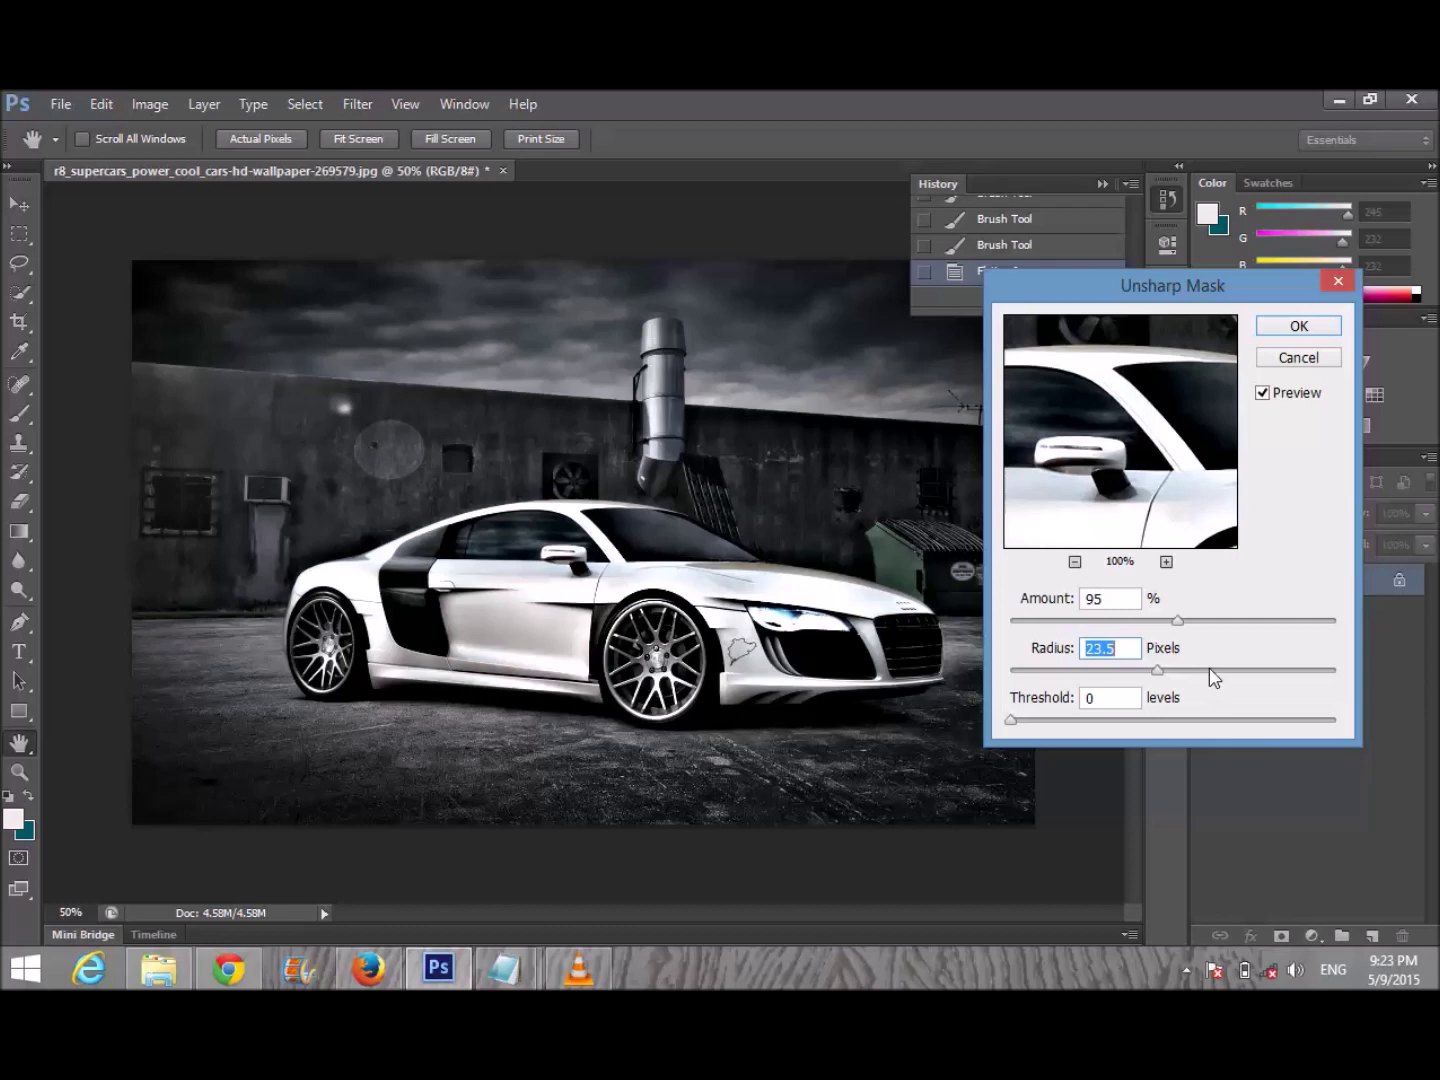
pyautogui.click(1299, 327)
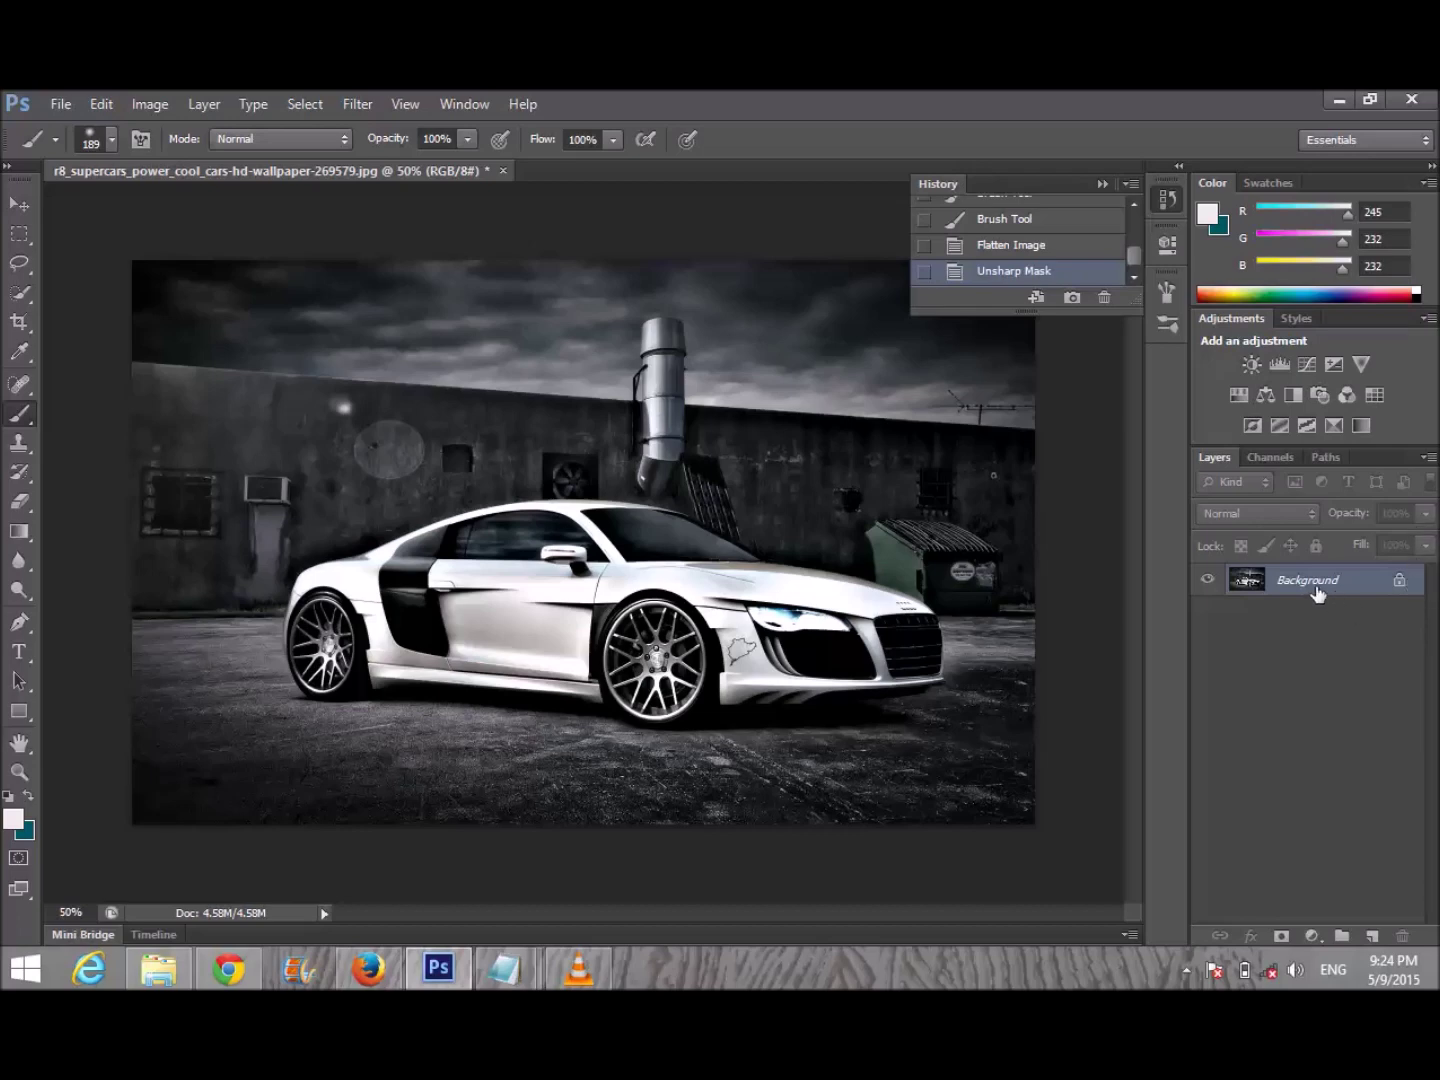
# Duplicate the Background layer and add a Curves adjustment with an S-shaped curve.
pyautogui.moveTo(1319, 590); pyautogui.dragTo(1372, 935)
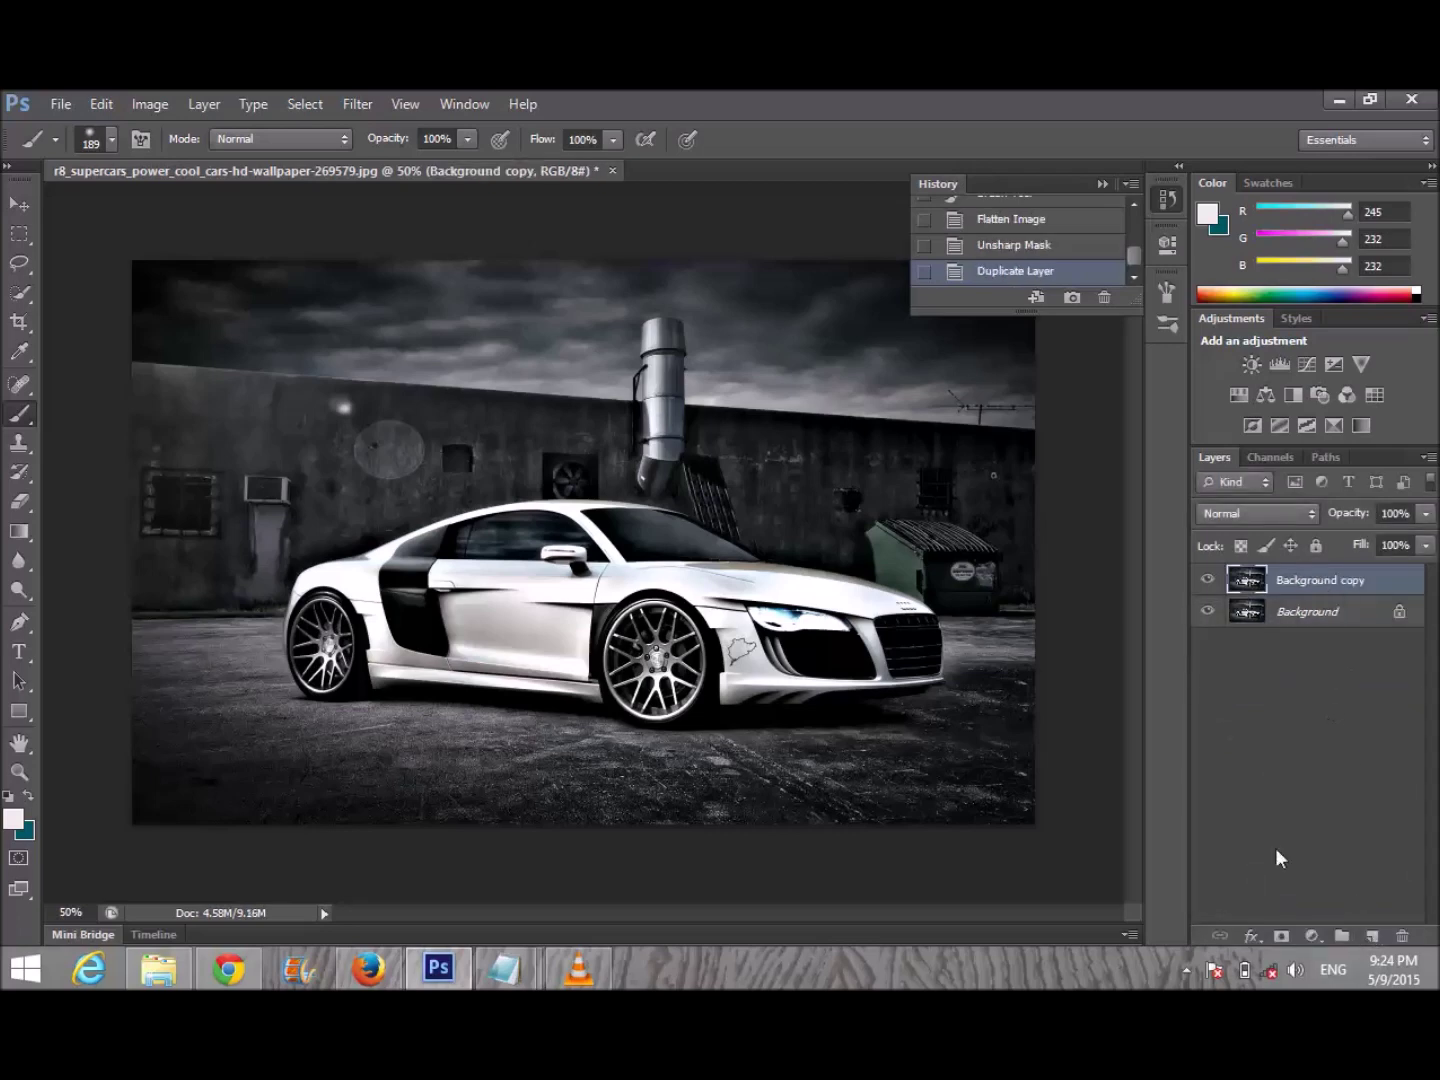
pyautogui.click(1310, 937)
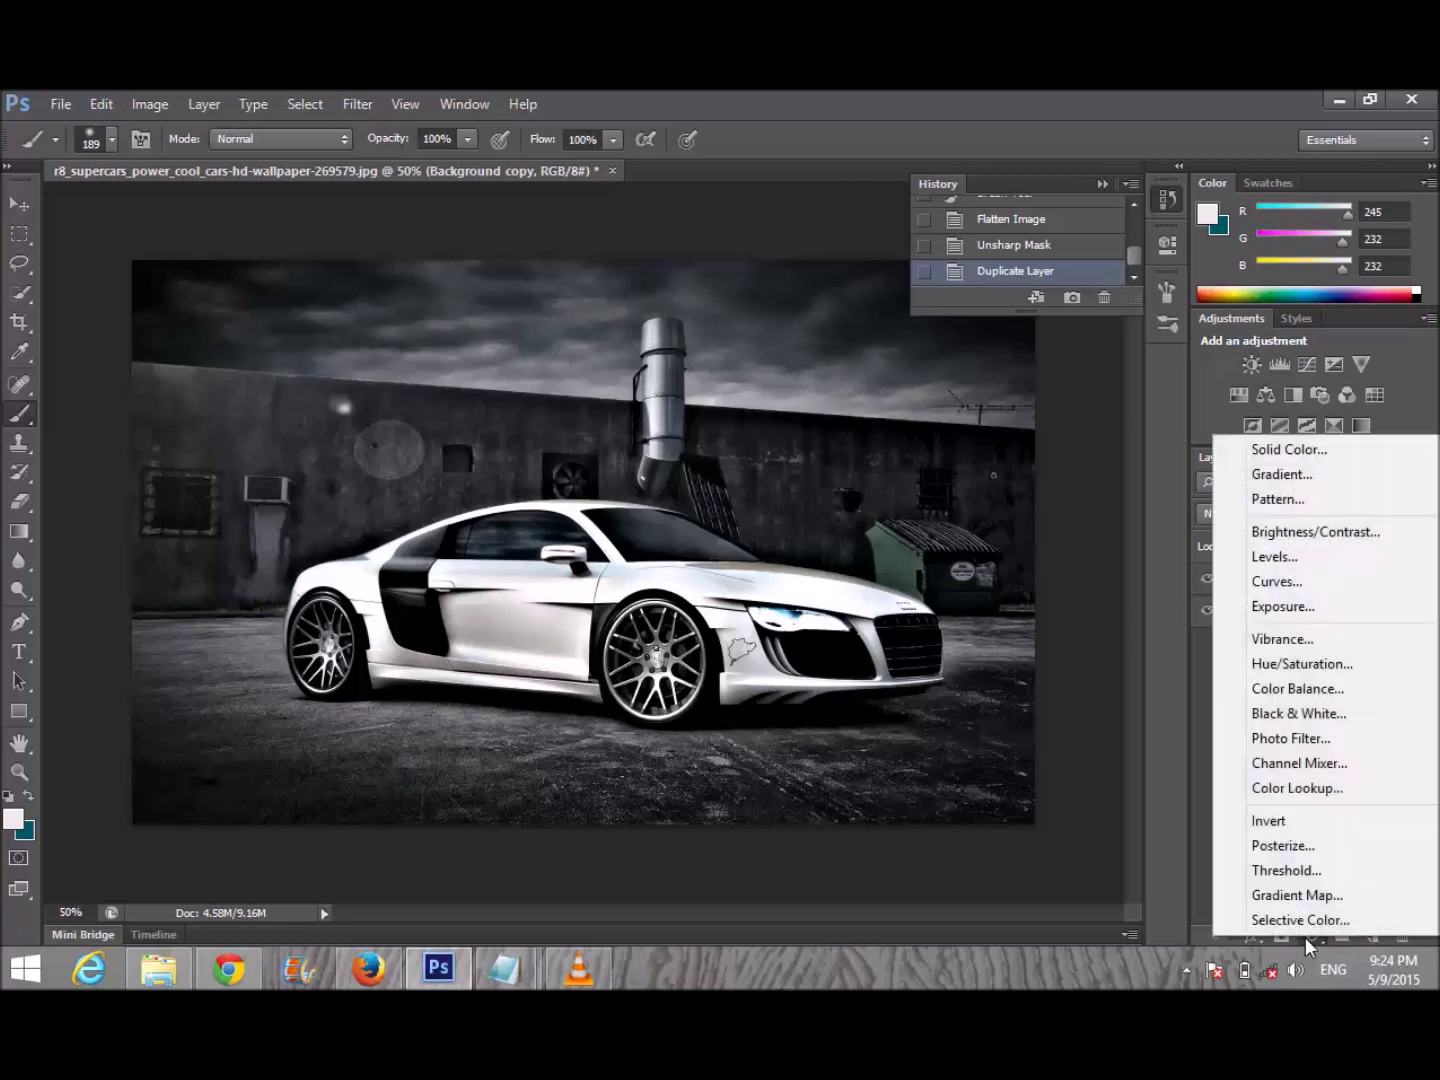
pyautogui.click(1266, 583)
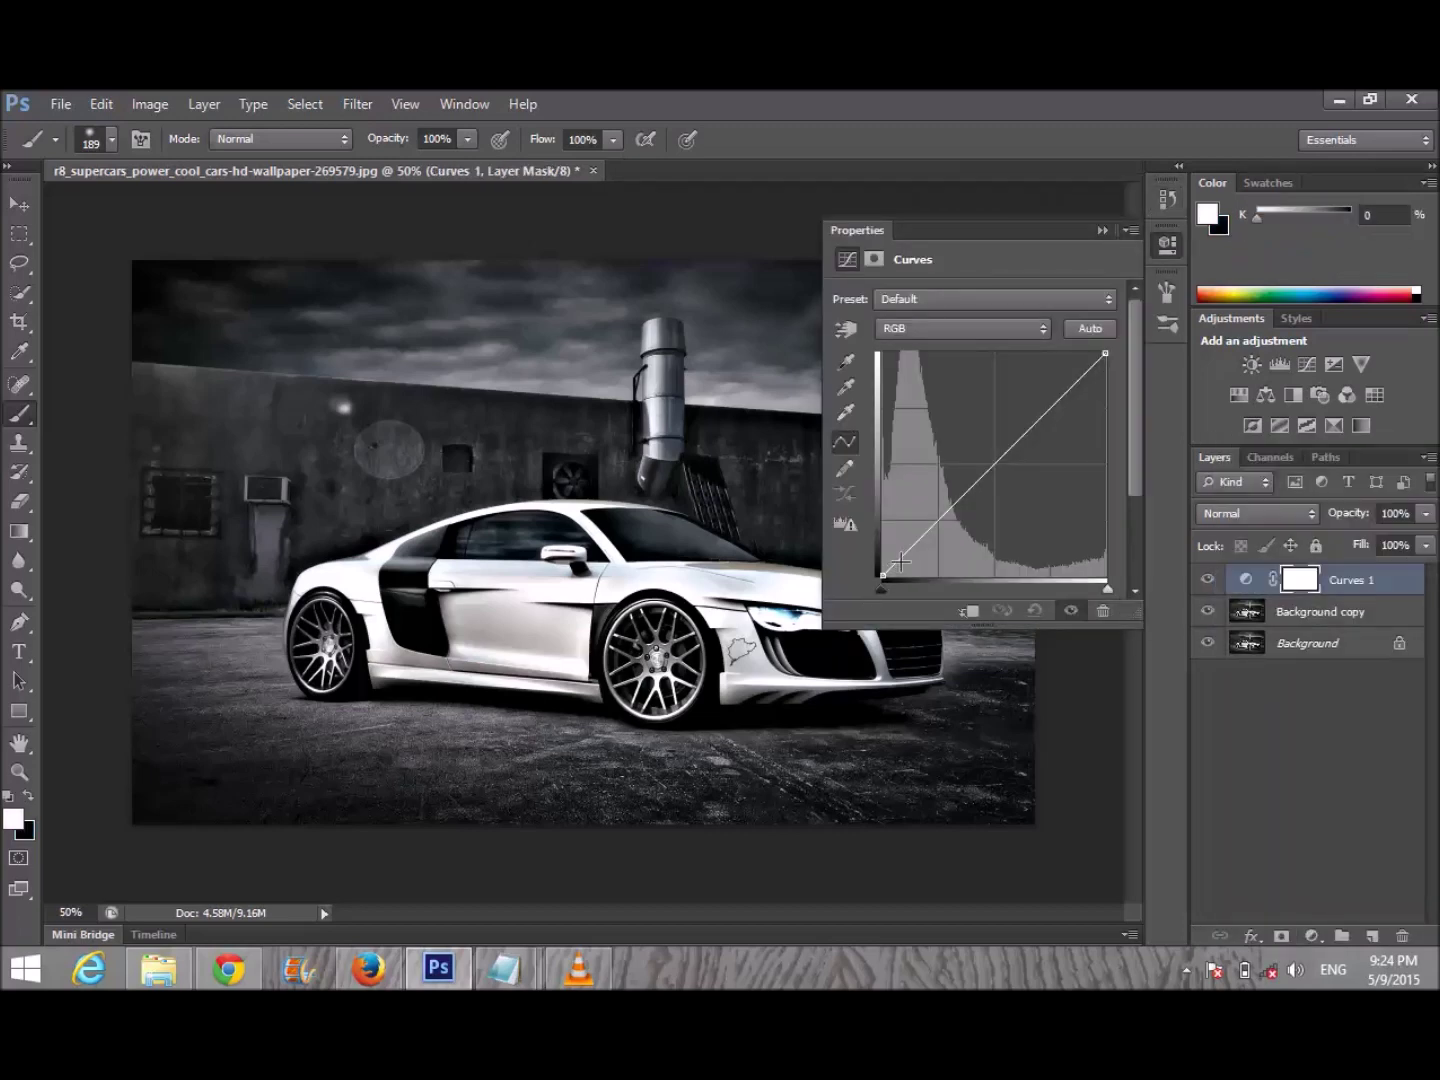
pyautogui.moveTo(907, 549); pyautogui.dragTo(916, 556)
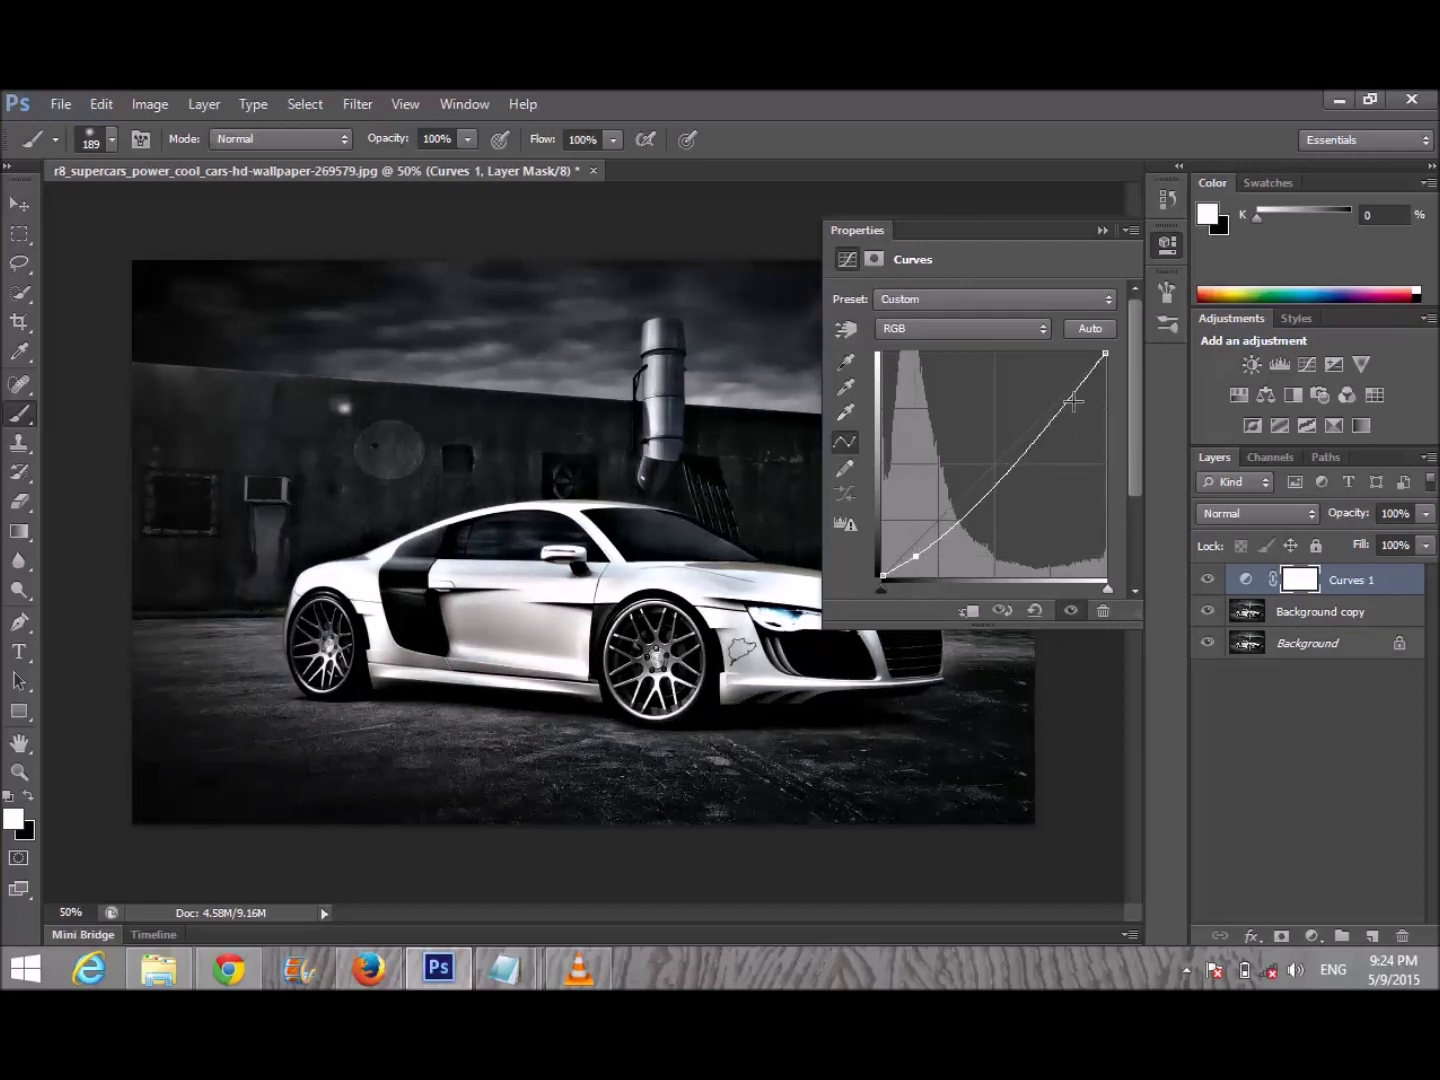
pyautogui.moveTo(1055, 414); pyautogui.dragTo(1037, 406)
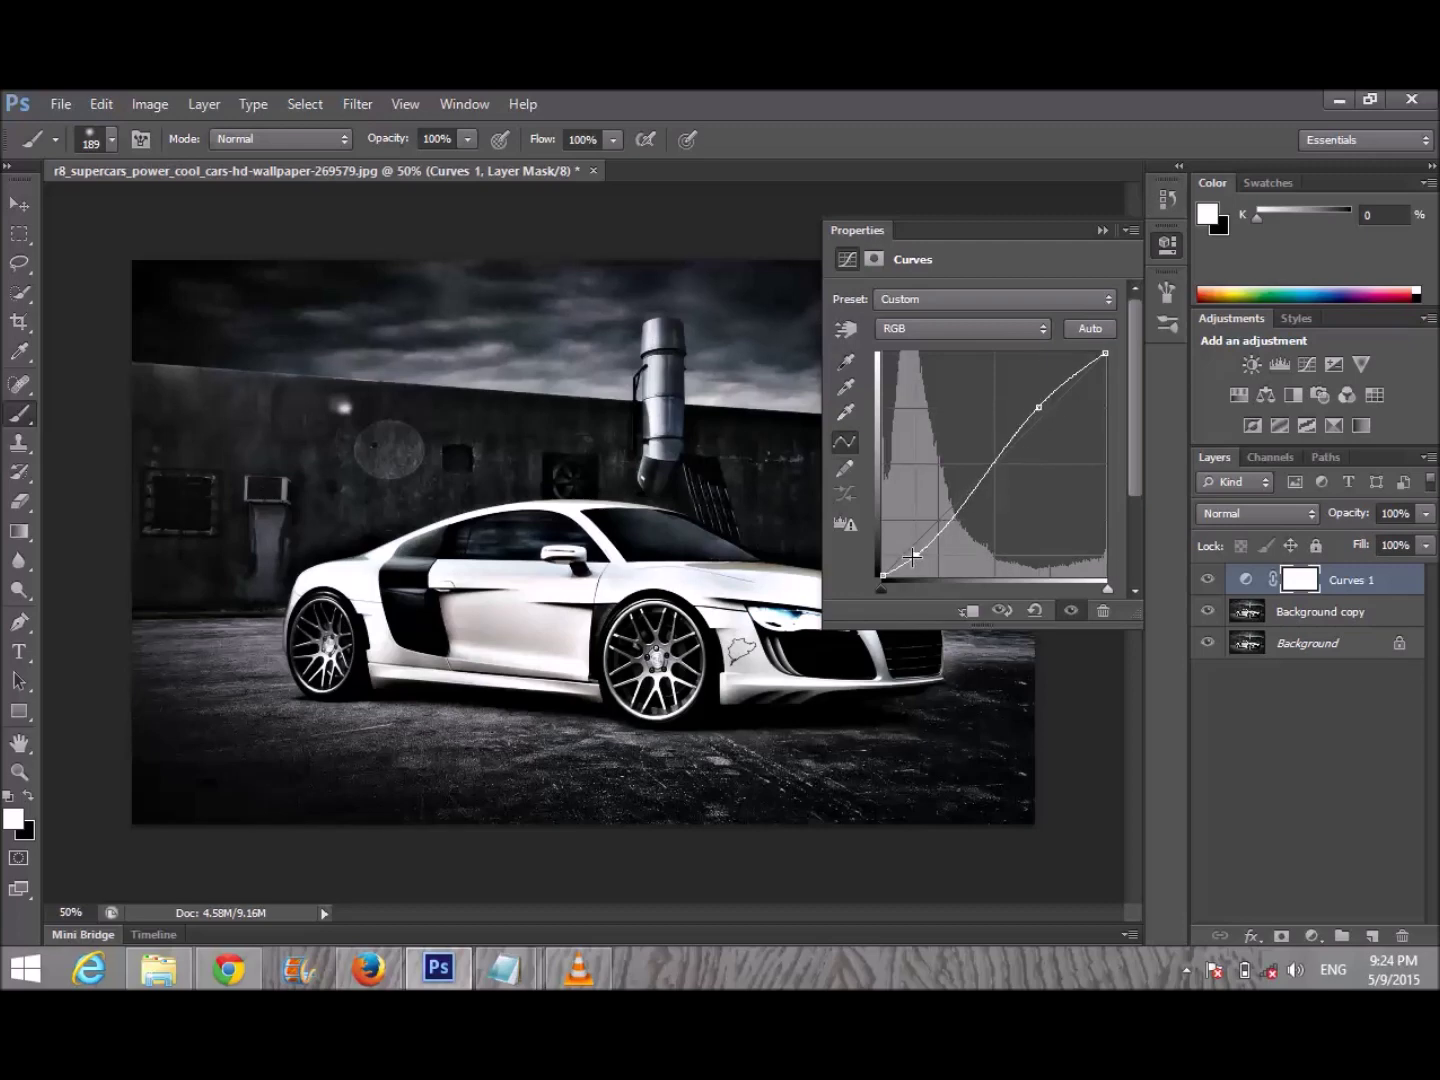
pyautogui.moveTo(913, 556); pyautogui.dragTo(907, 552)
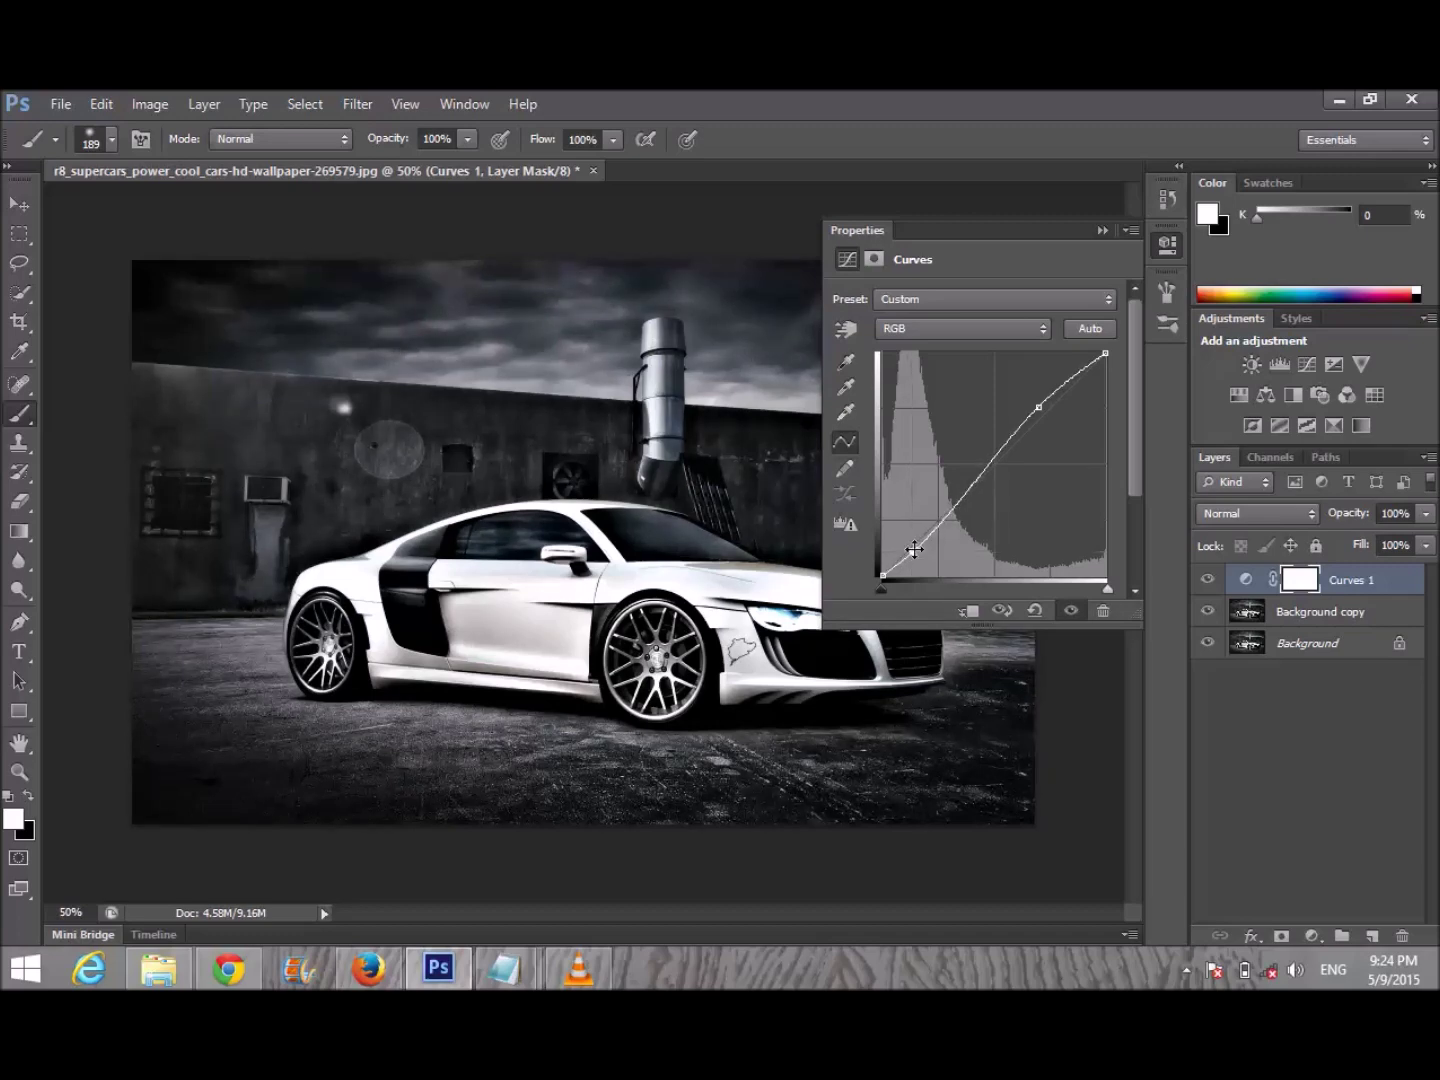
pyautogui.moveTo(1035, 408); pyautogui.dragTo(1032, 413)
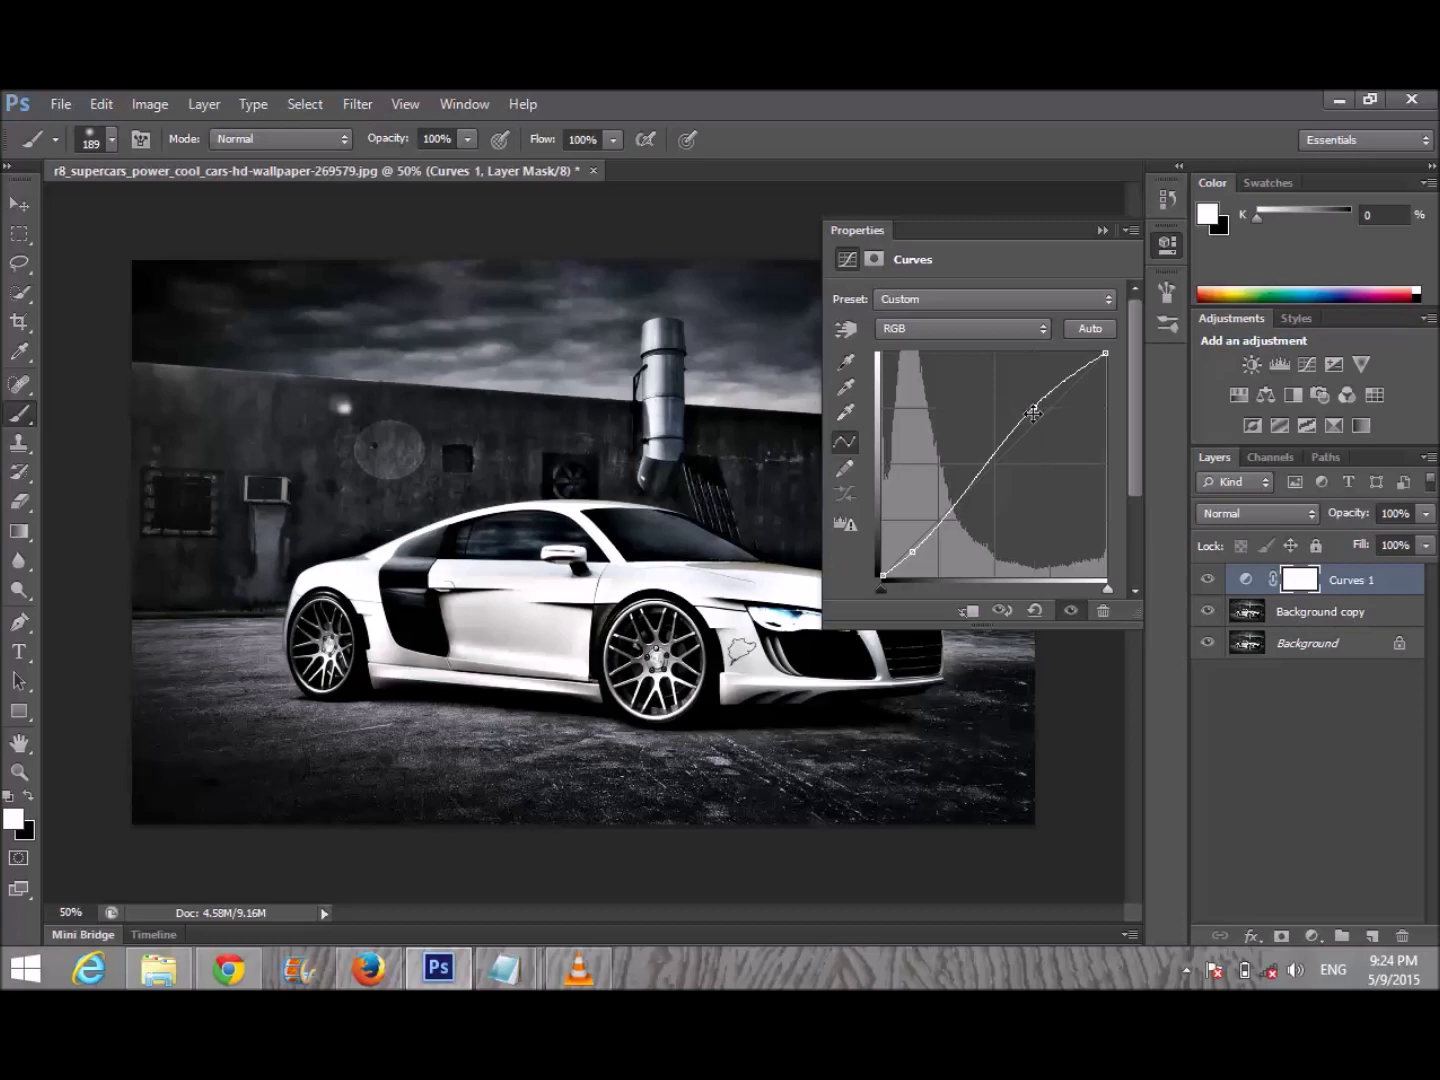
# Toggle Curves 1 visibility to compare the image with and without the contrast boost.
pyautogui.click(1211, 581)
pyautogui.click(1211, 581)
pyautogui.click(1210, 581)
pyautogui.click(1210, 581)
pyautogui.click(1210, 580)
pyautogui.click(1211, 581)
pyautogui.click(1211, 581)
pyautogui.click(1211, 580)
pyautogui.click(1211, 580)
pyautogui.click(1211, 580)
pyautogui.click(1210, 580)
pyautogui.click(1207, 580)
# Strengthen the S-curve's shadows and highlights, then collapse the Curves properties.
pyautogui.moveTo(913, 550); pyautogui.dragTo(910, 551)
pyautogui.moveTo(1033, 410); pyautogui.dragTo(1041, 406)
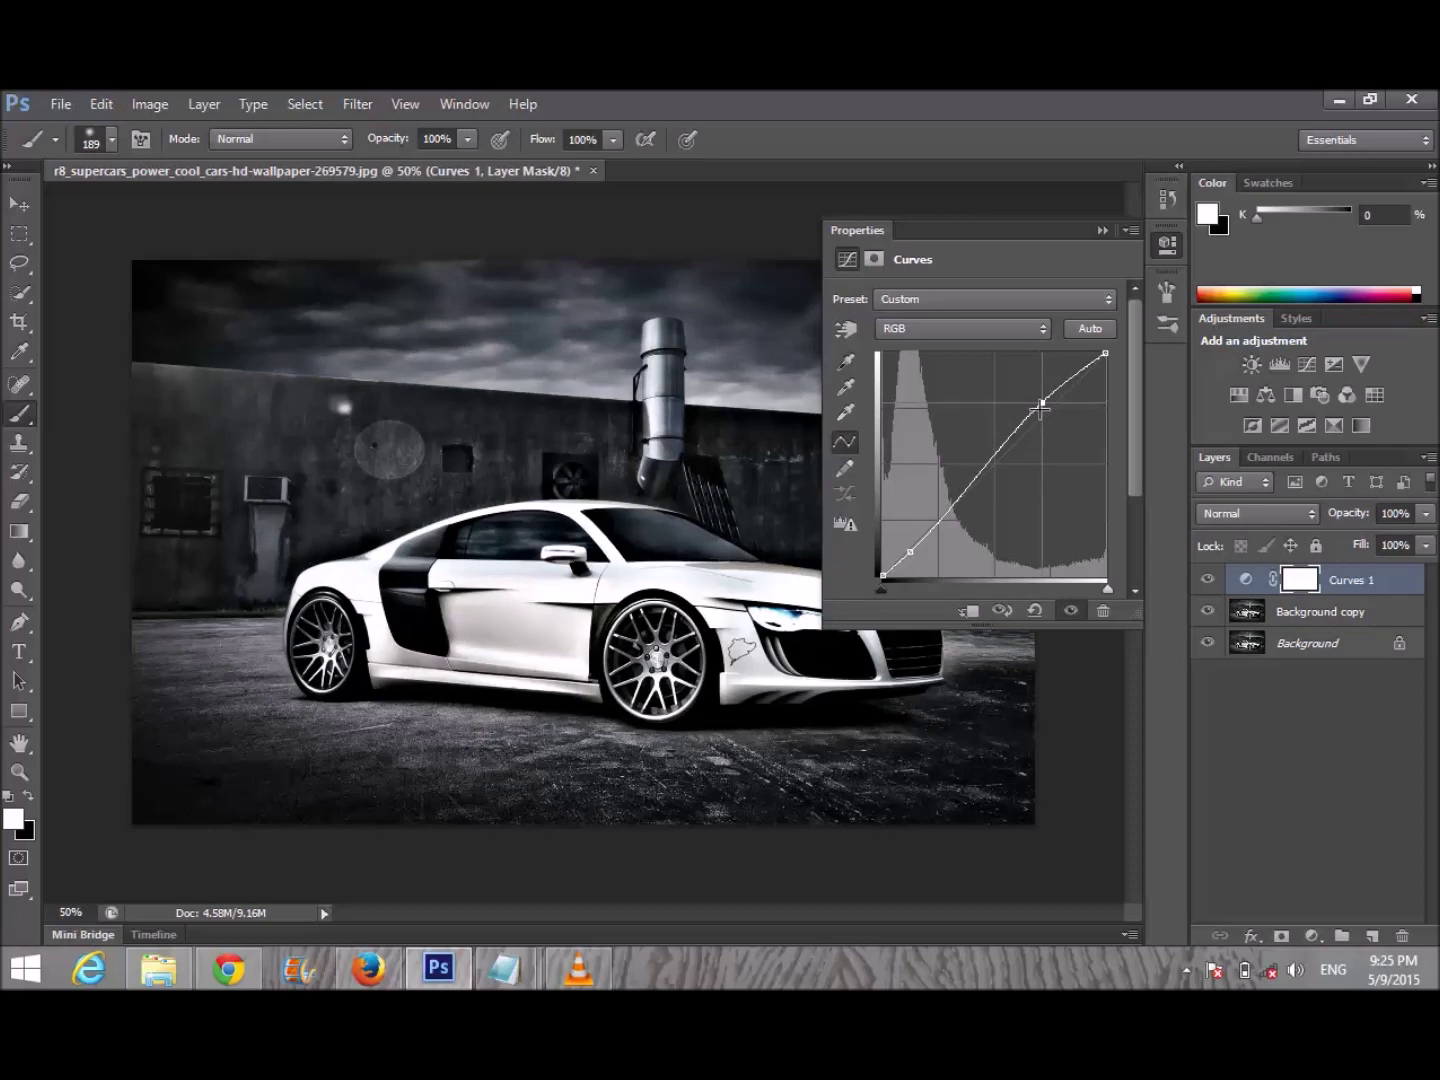
pyautogui.click(1102, 232)
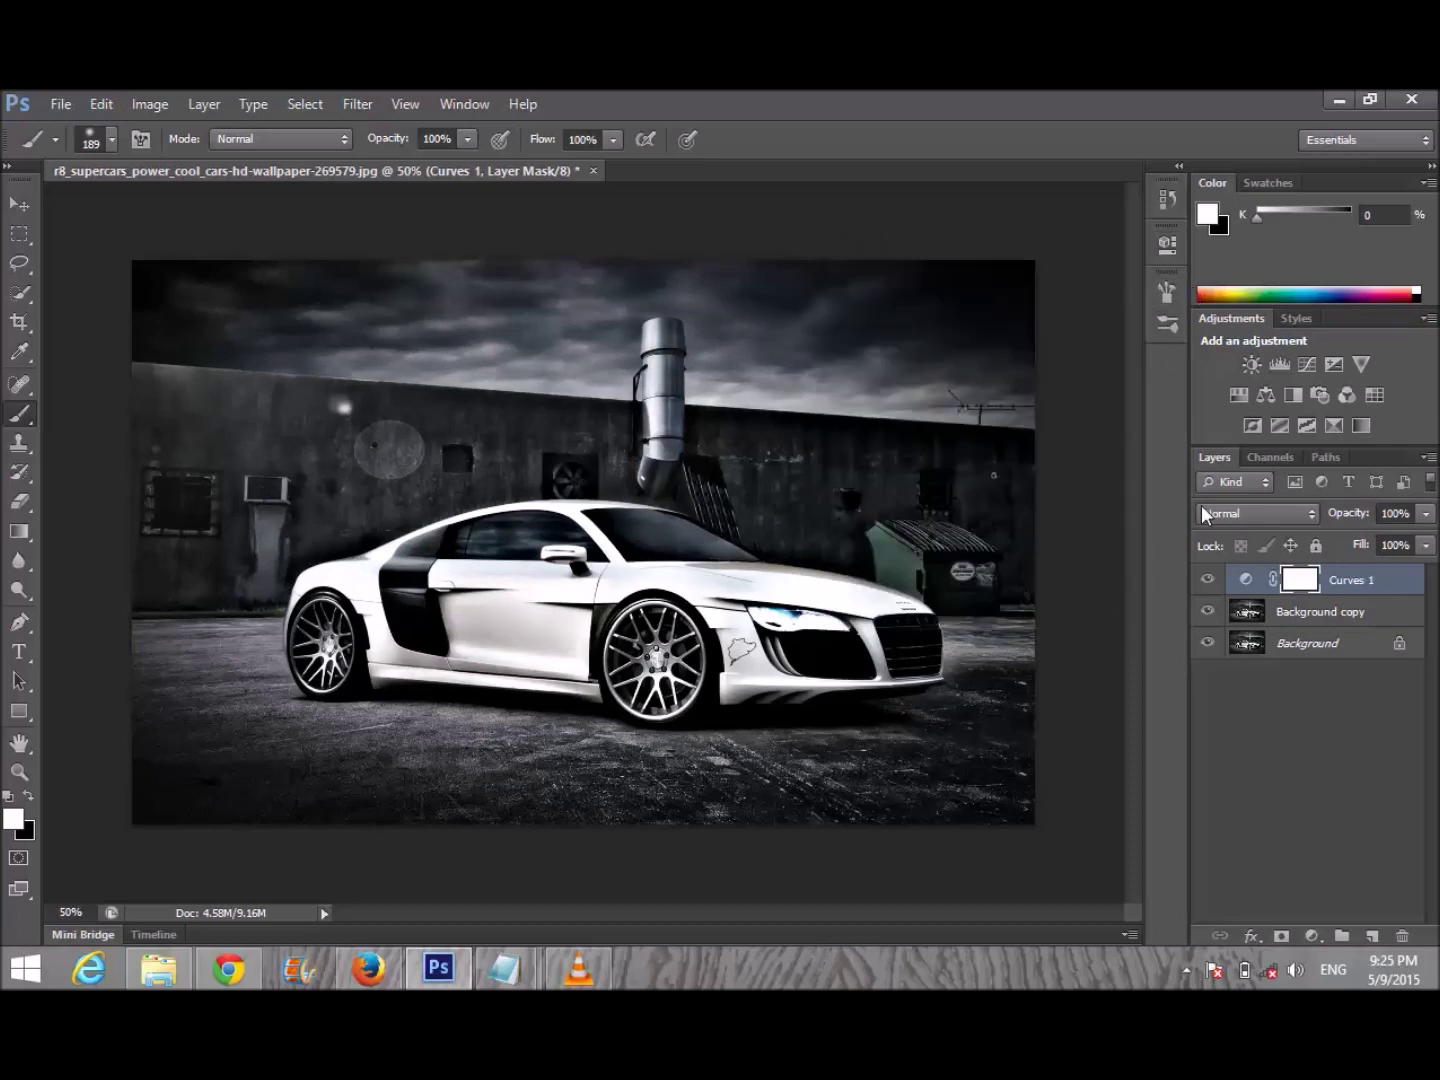
# Toggle Curves 1 on and off to compare, leaving it visible.
pyautogui.click(1207, 580)
pyautogui.click(1207, 581)
pyautogui.click(1206, 582)
pyautogui.click(1206, 582)
pyautogui.click(1205, 585)
pyautogui.click(1205, 584)
pyautogui.click(1204, 585)
pyautogui.click(1202, 588)
# Flatten all layers into a single Background layer.
pyautogui.rightClick(1345, 585)
pyautogui.click(1244, 722)
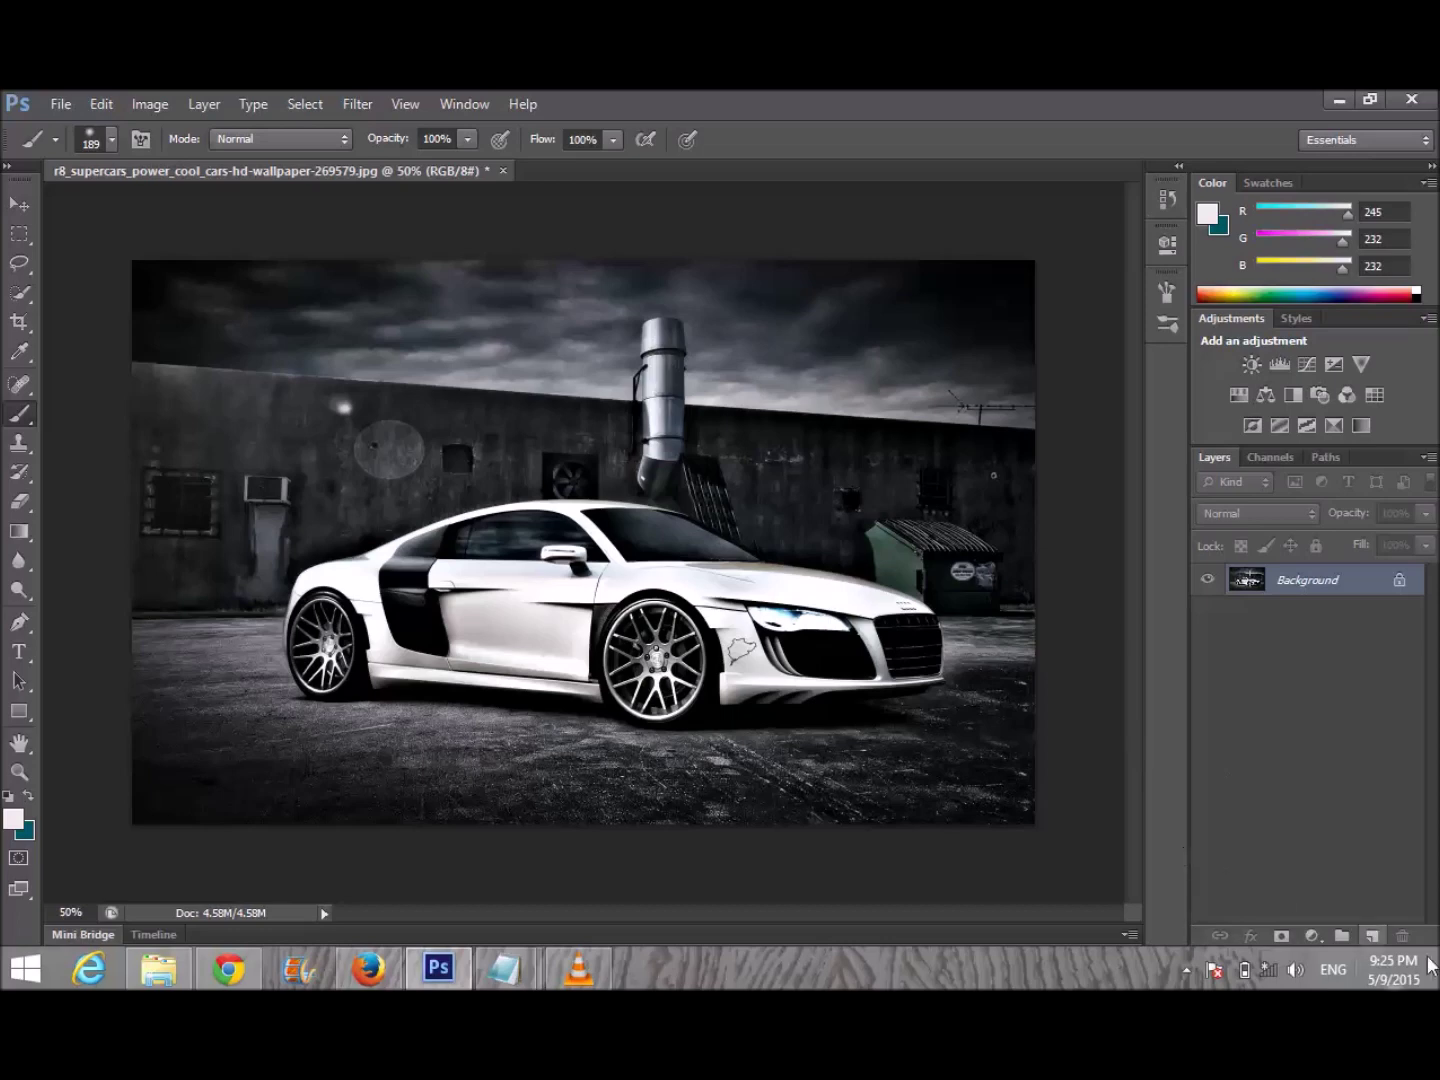
pyautogui.click(1188, 972)
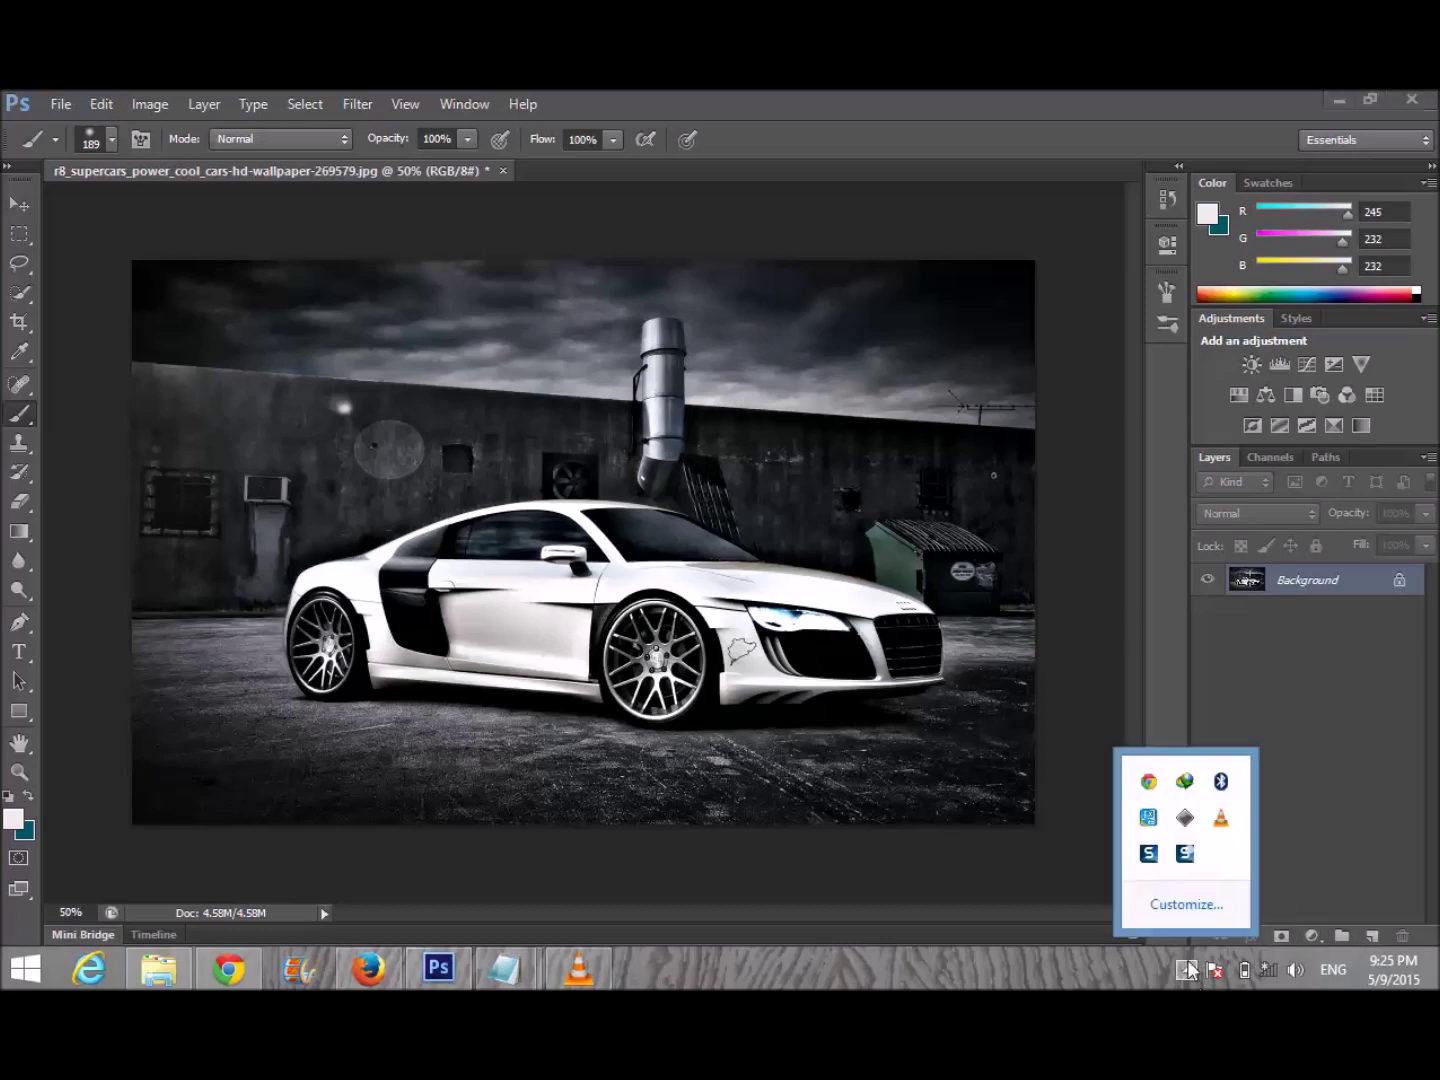